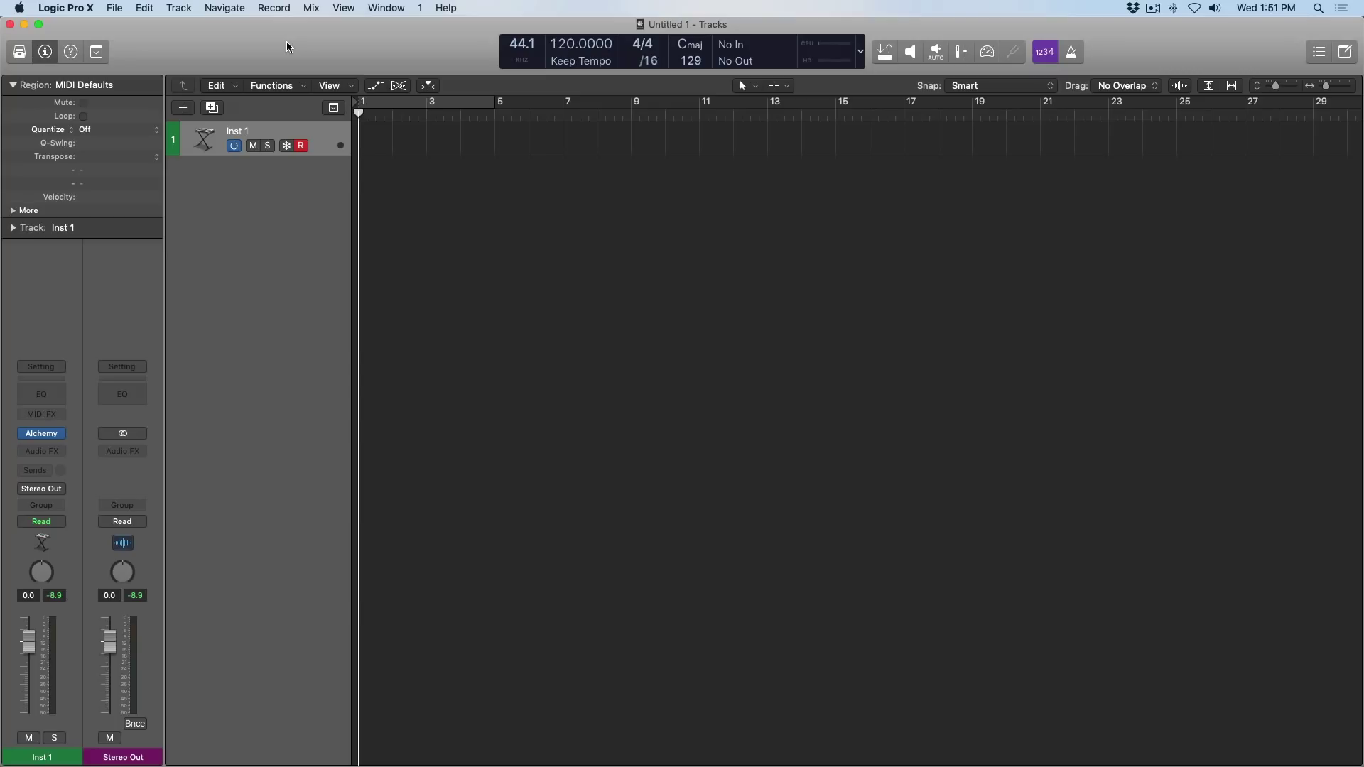
- Open Alchemy on the instrument track, search 'action drums', and load the Action Drums preset
{"action": "left_click", "coordinate": [57, 435]}
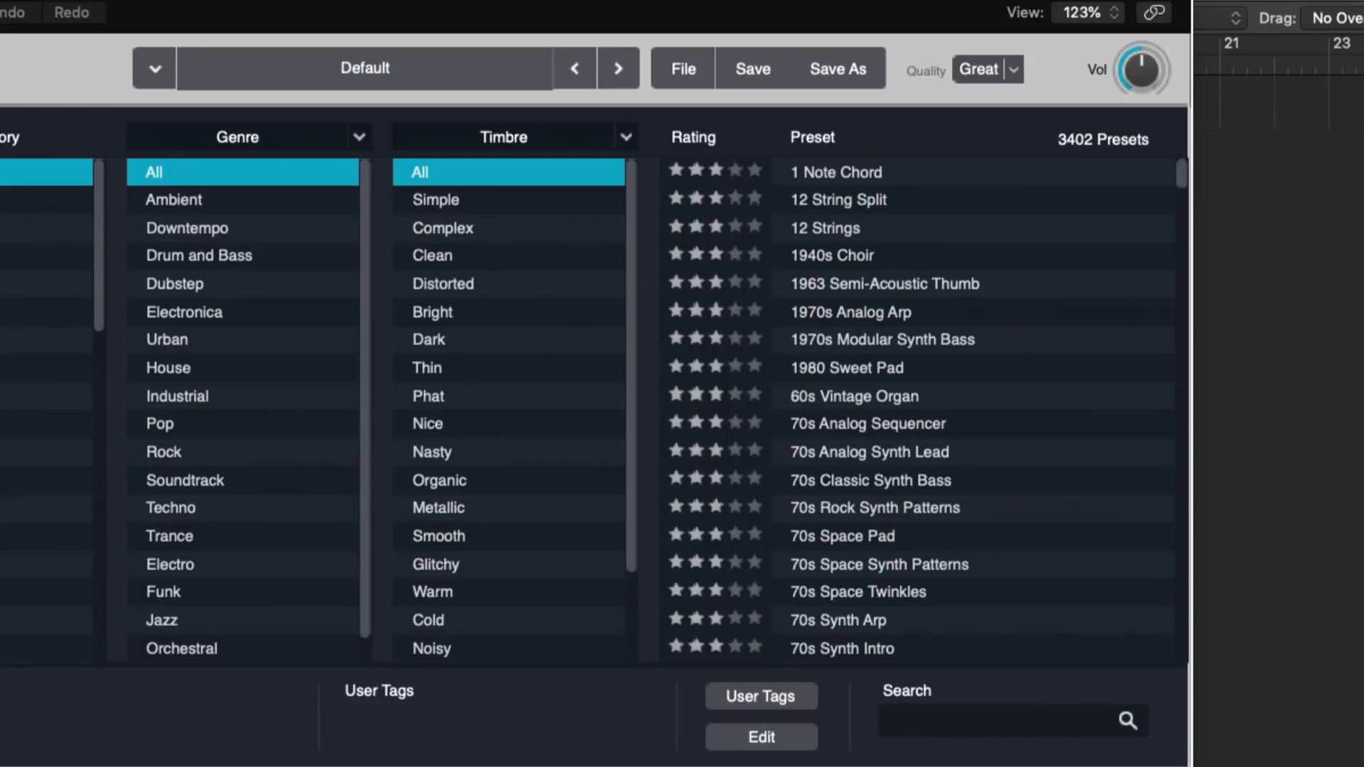
{"action": "left_click", "coordinate": [985, 722]}
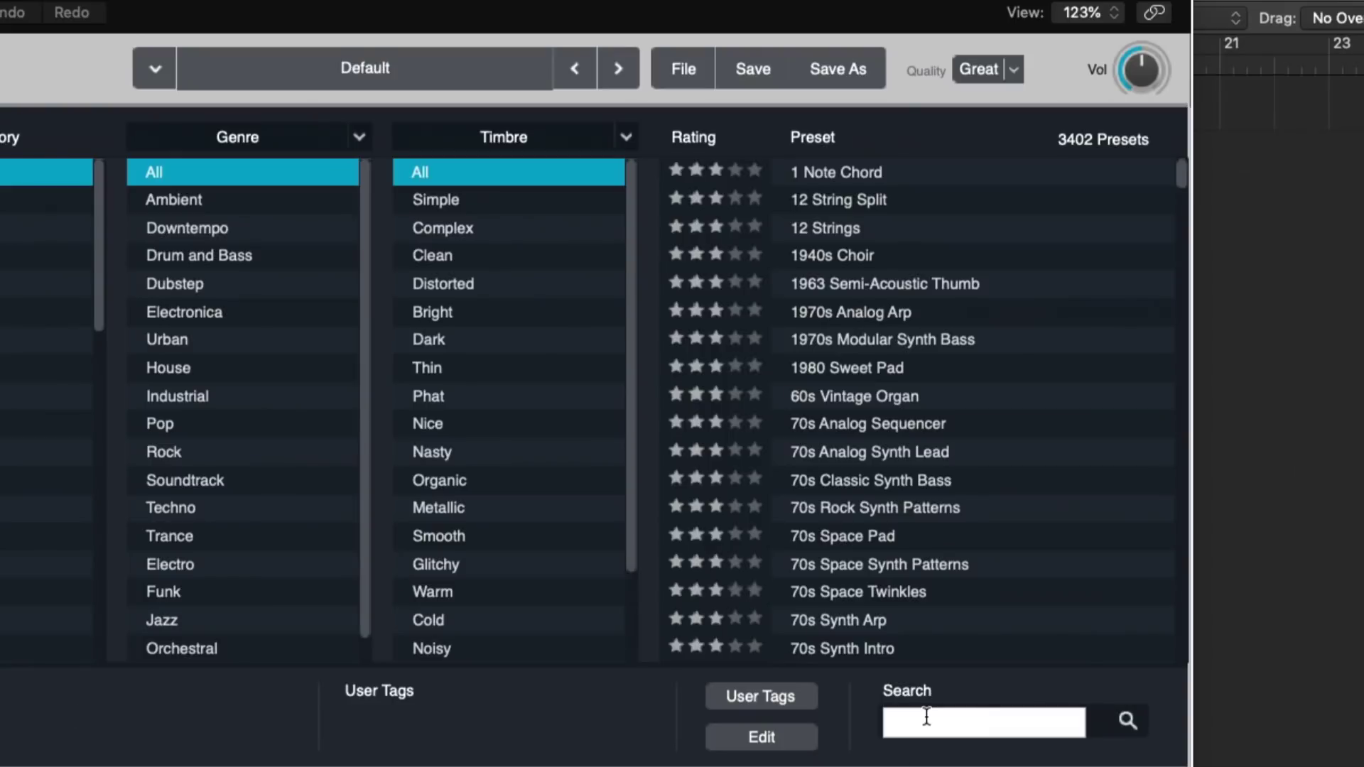
{"action": "type", "text": "action drum"}
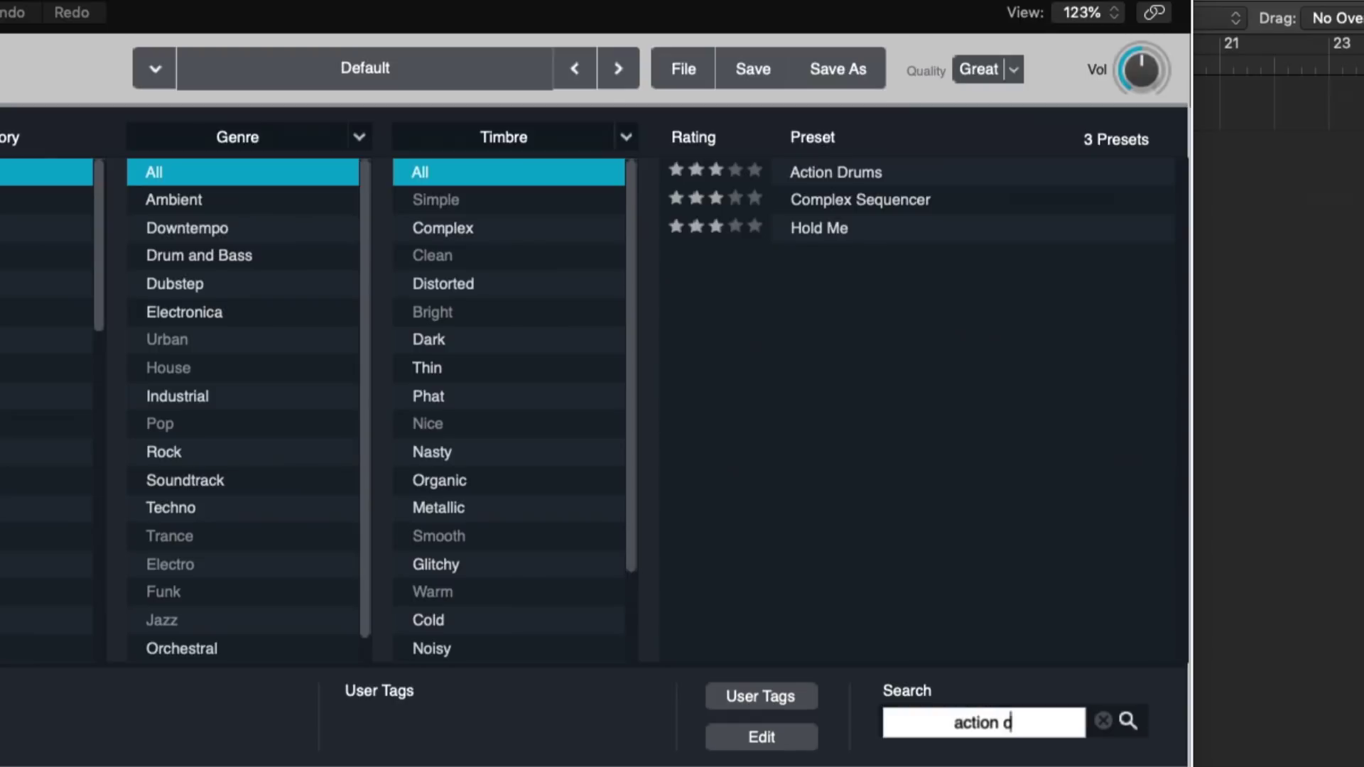
{"action": "type", "text": "s"}
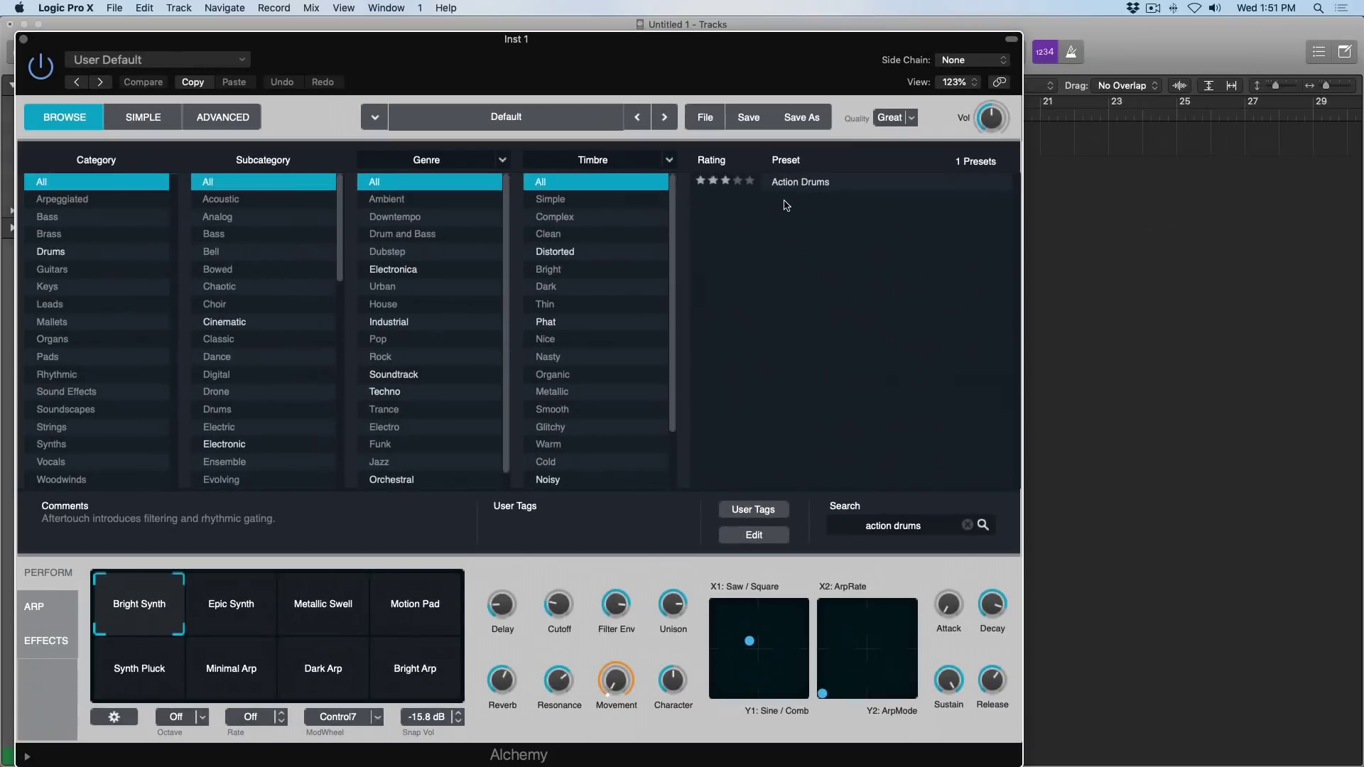
{"action": "left_click", "coordinate": [791, 186]}
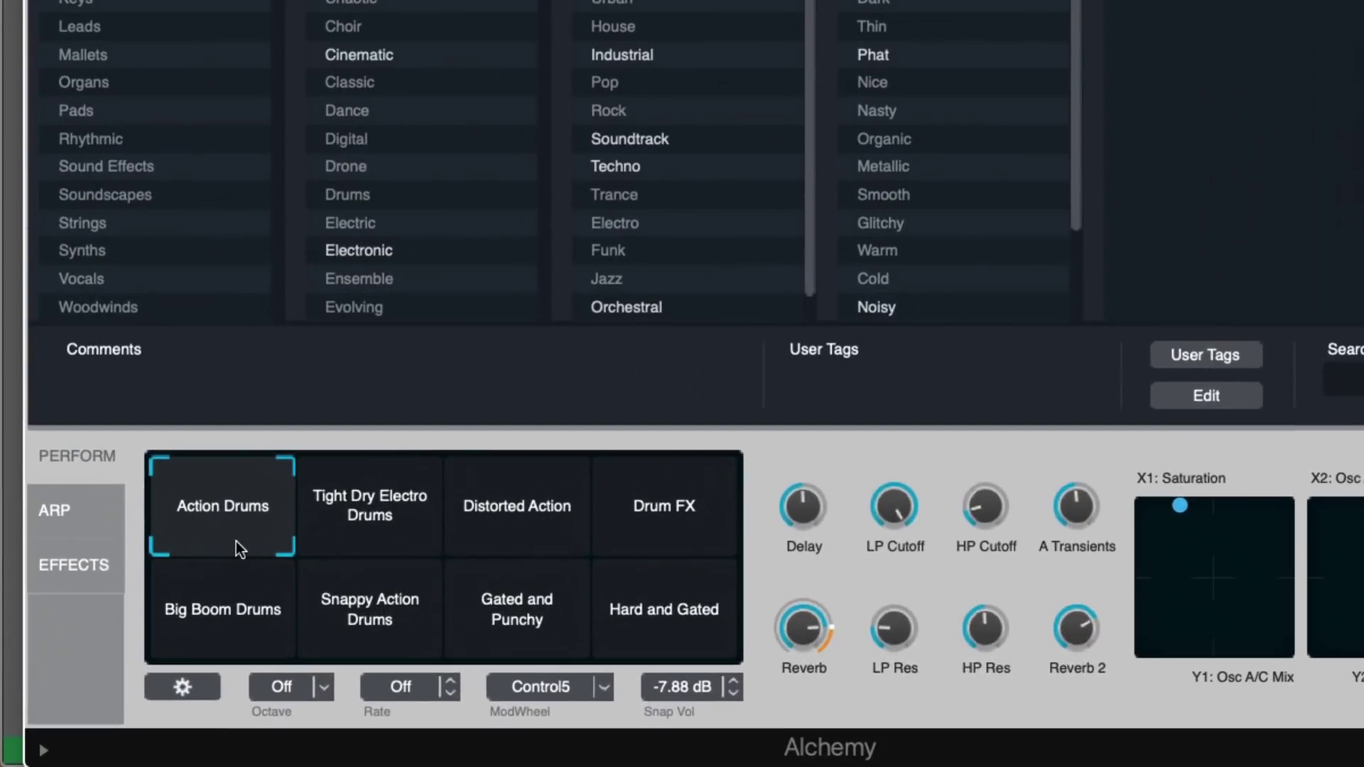
- Pick the Big Boom Drums snapshot, set Delay to 0 and Reverb to 47.7%, then close Alchemy
{"action": "left_click", "coordinate": [230, 589]}
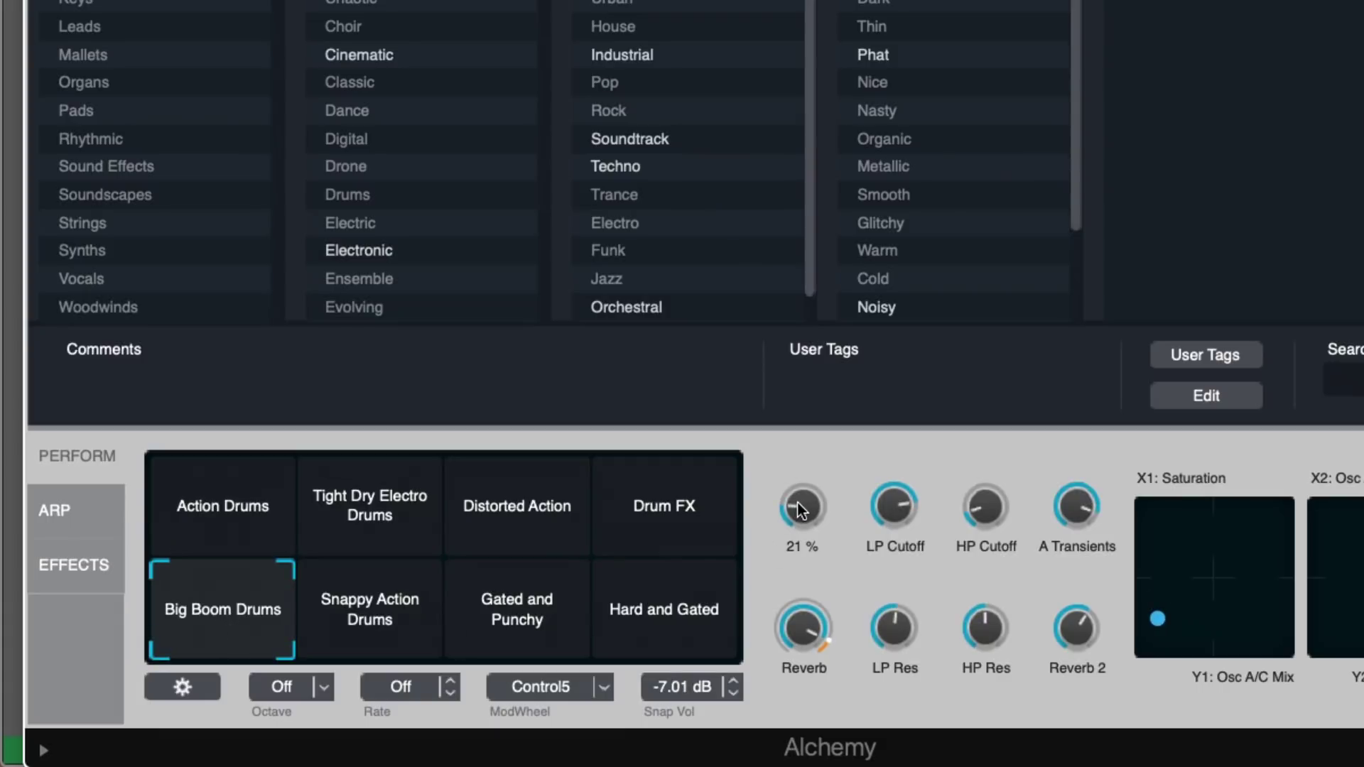
{"action": "left_click_drag", "start_coordinate": [799, 504], "coordinate": [820, 683]}
{"action": "mouse_move", "coordinate": [787, 626]}
{"action": "left_click_drag", "start_coordinate": [794, 627], "coordinate": [800, 749]}
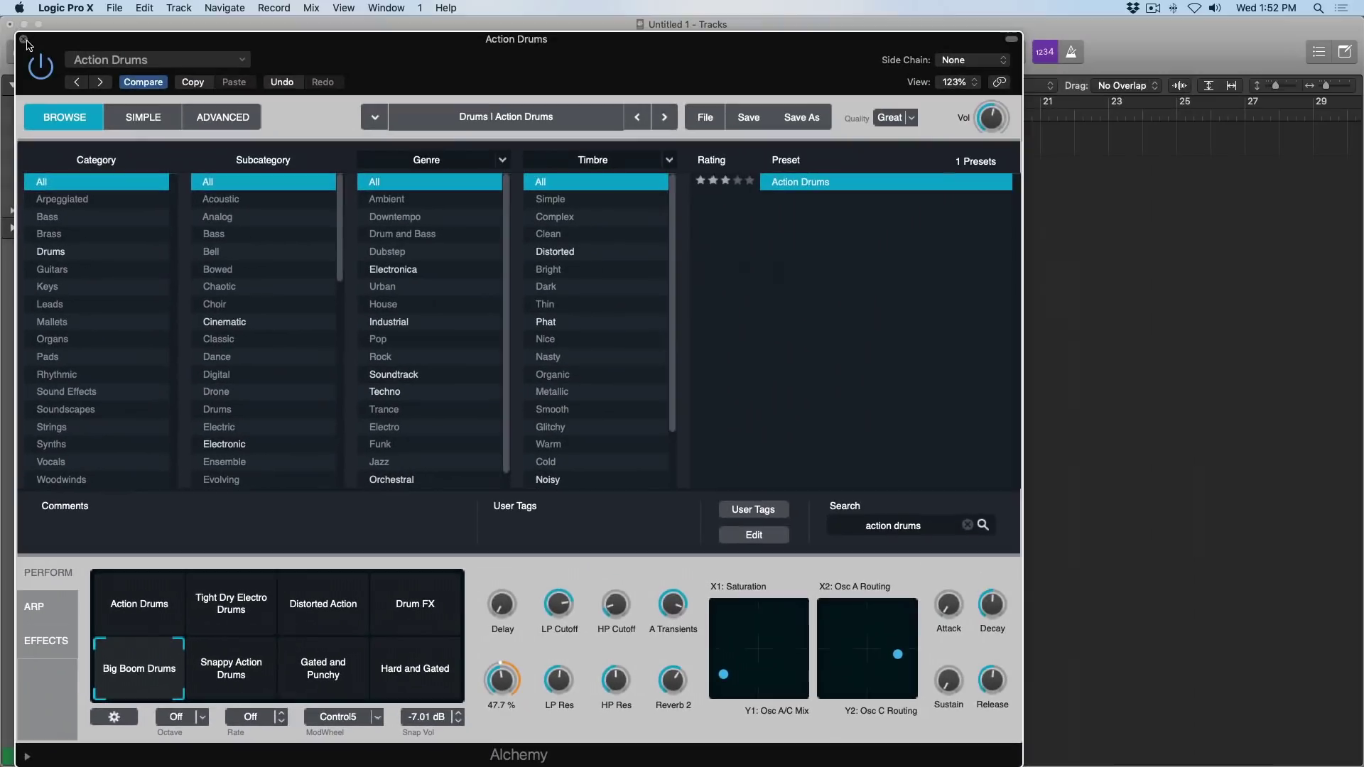
{"action": "left_click", "coordinate": [24, 39]}
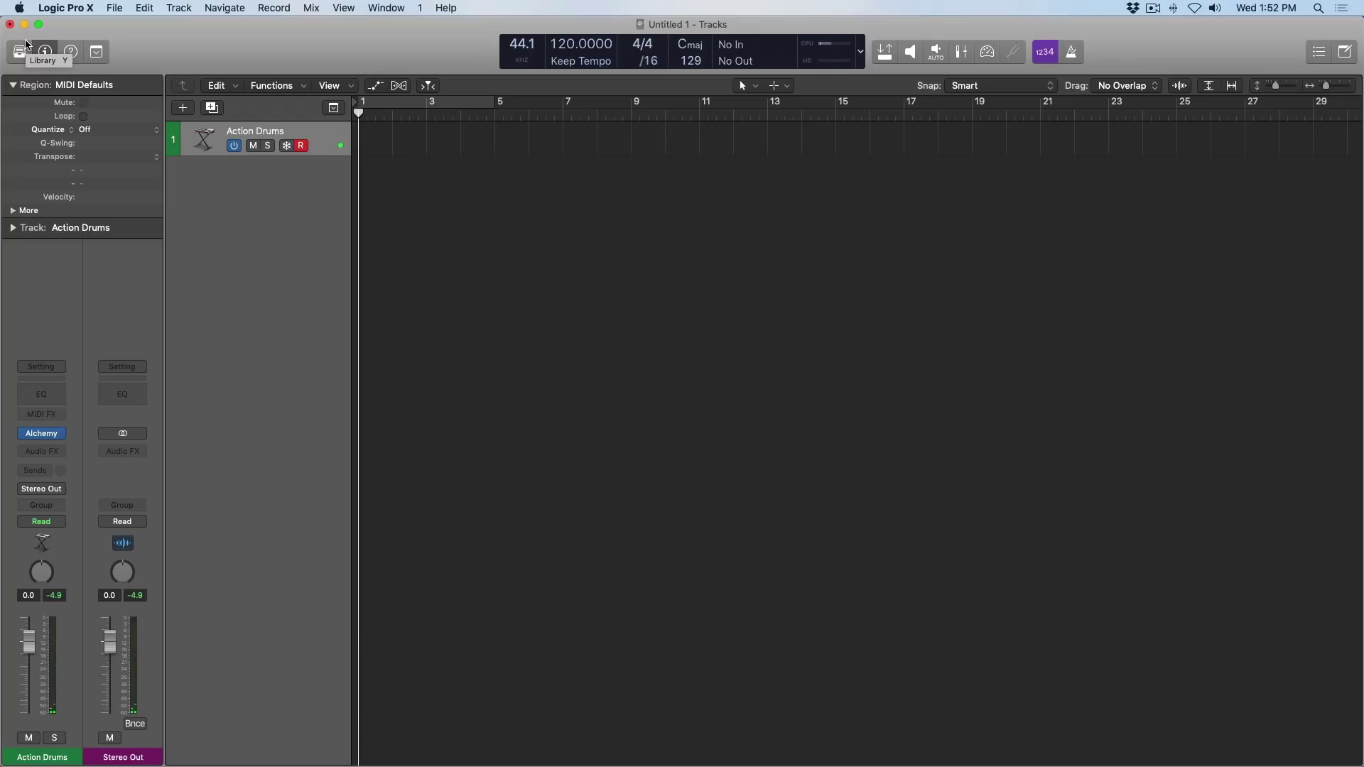
- Set the project tempo to 180, enable the metronome, and play the drums along
{"action": "double_click", "coordinate": [563, 43]}
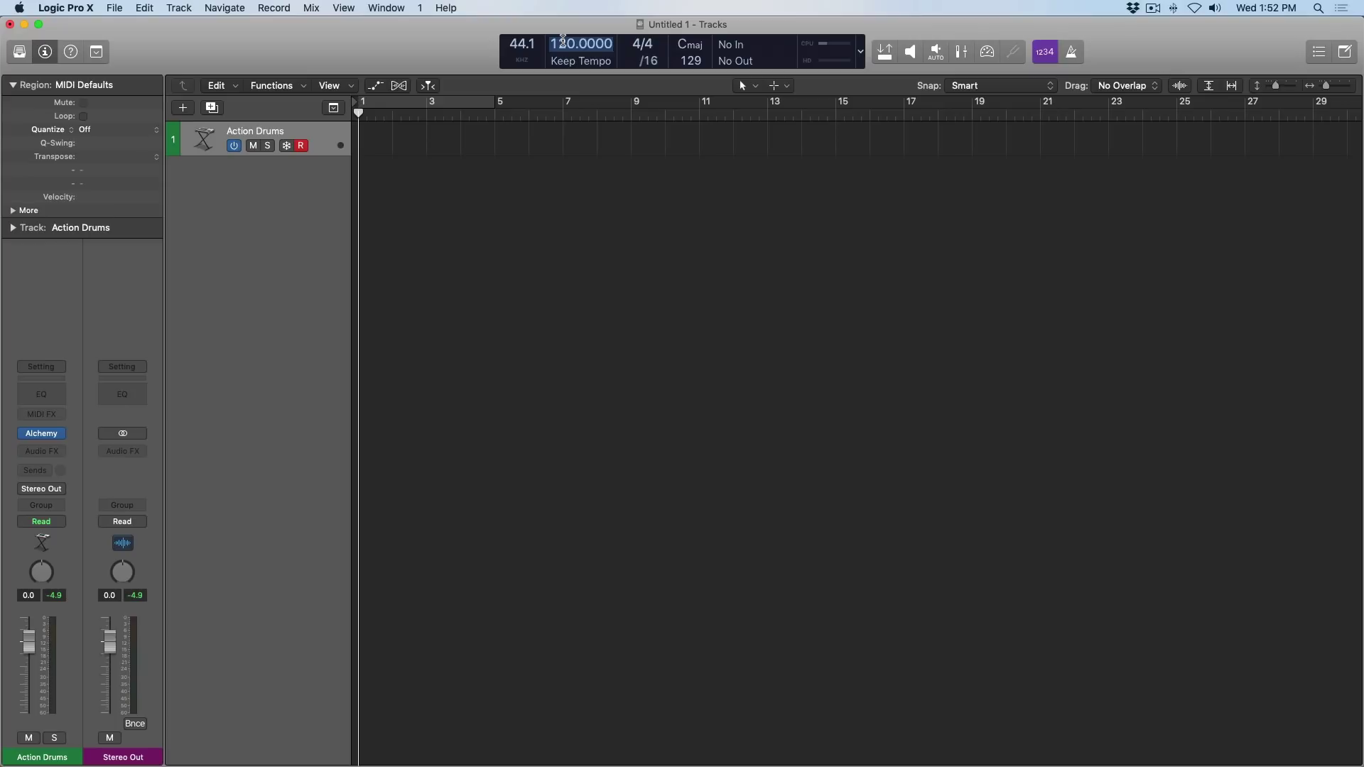
{"action": "type", "text": "180"}
{"action": "key", "text": "Return"}
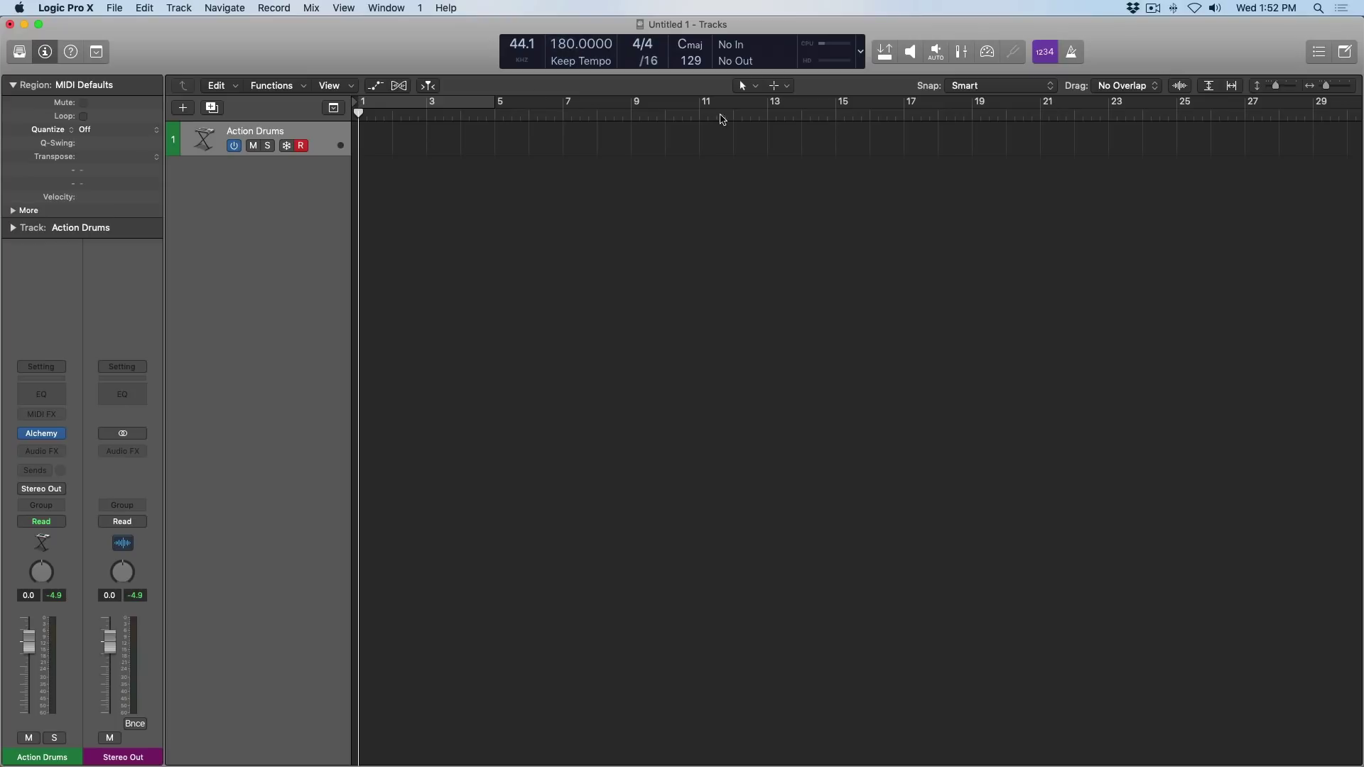
{"action": "key", "text": "k"}
{"action": "key", "text": "space"}
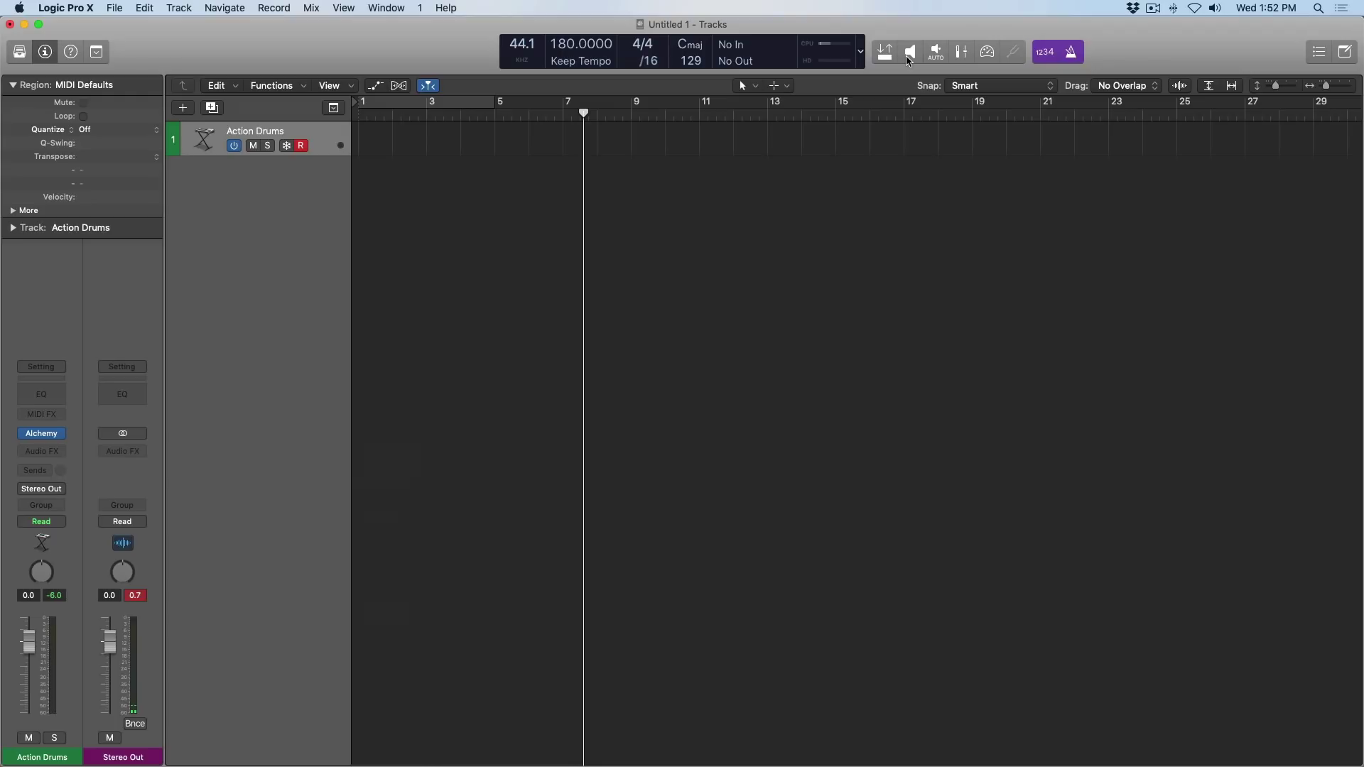
- Capture the performance as an Action Drums region and view its notes enlarged in the Piano Roll
{"action": "key", "text": "shift+r"}
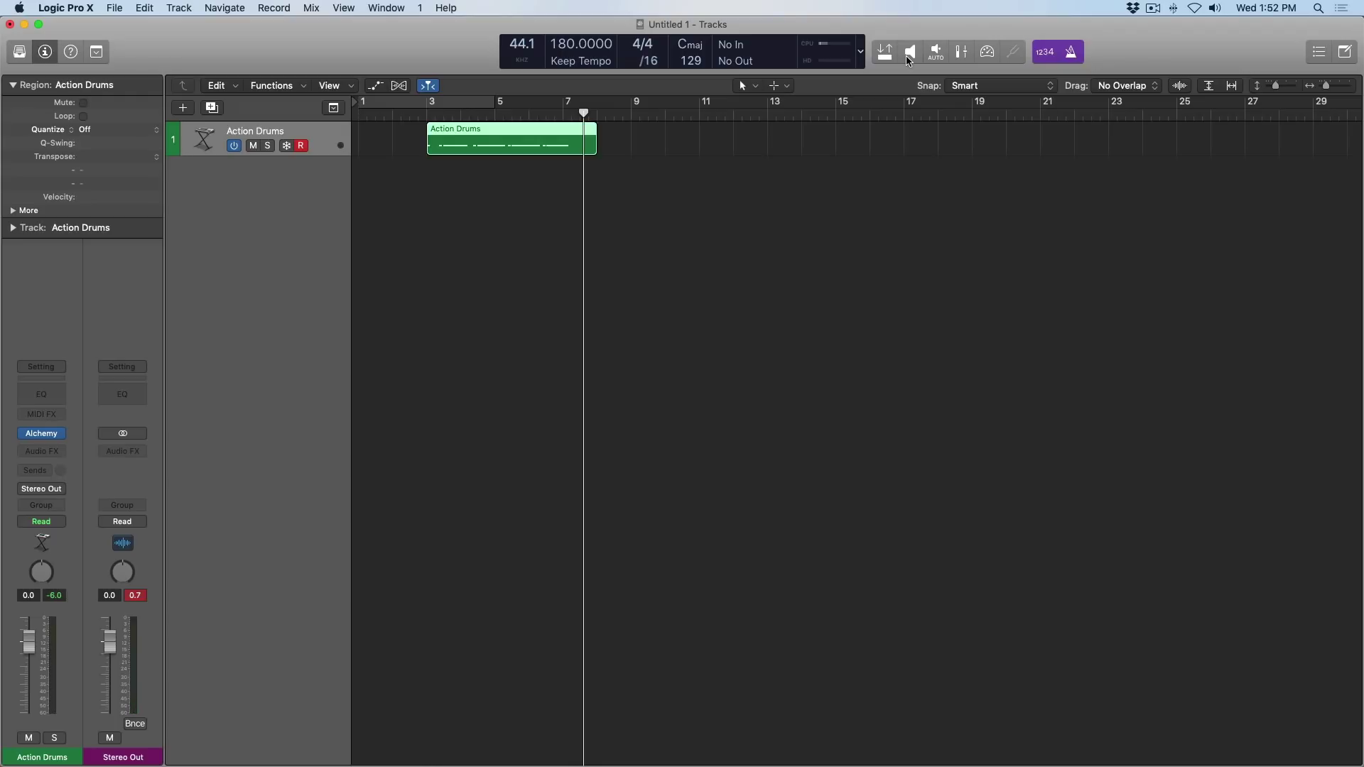
{"action": "key", "text": "e"}
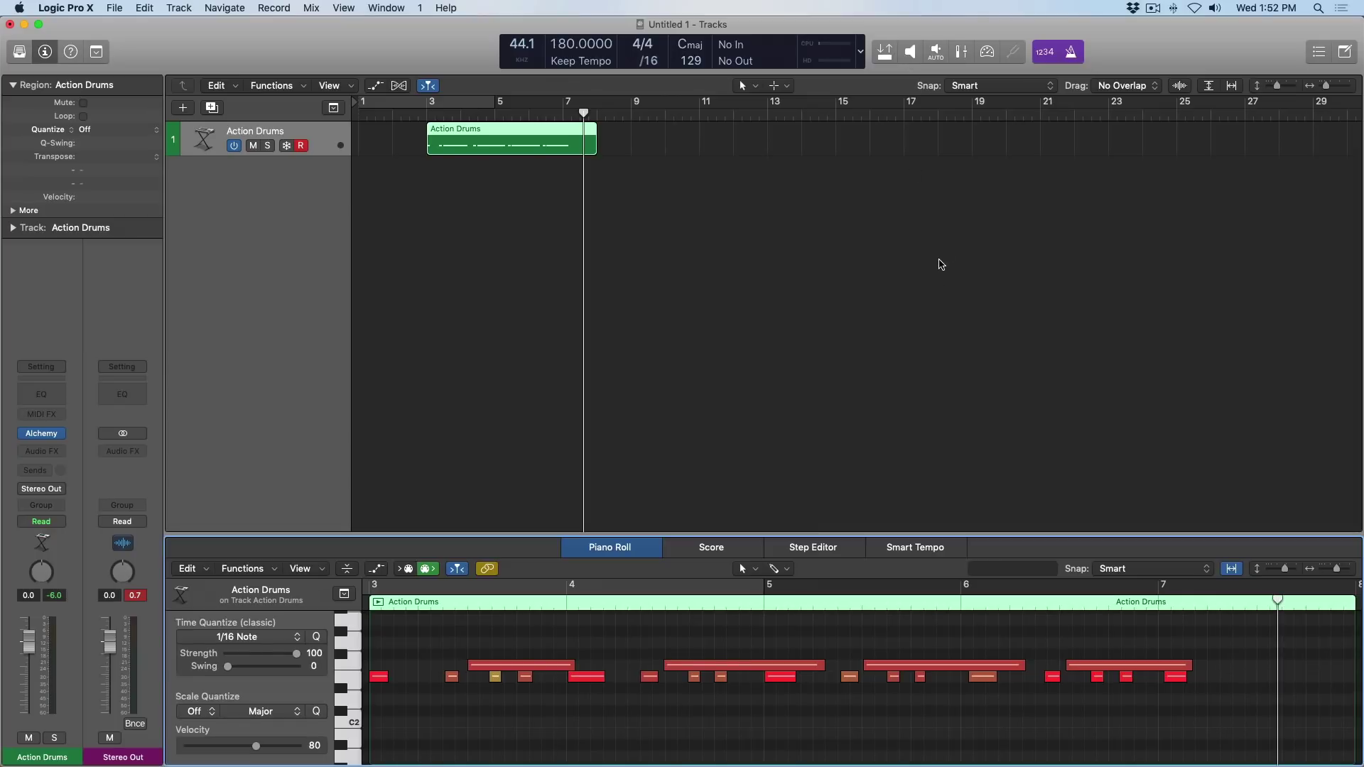
{"action": "left_click_drag", "start_coordinate": [759, 534], "coordinate": [759, 253]}
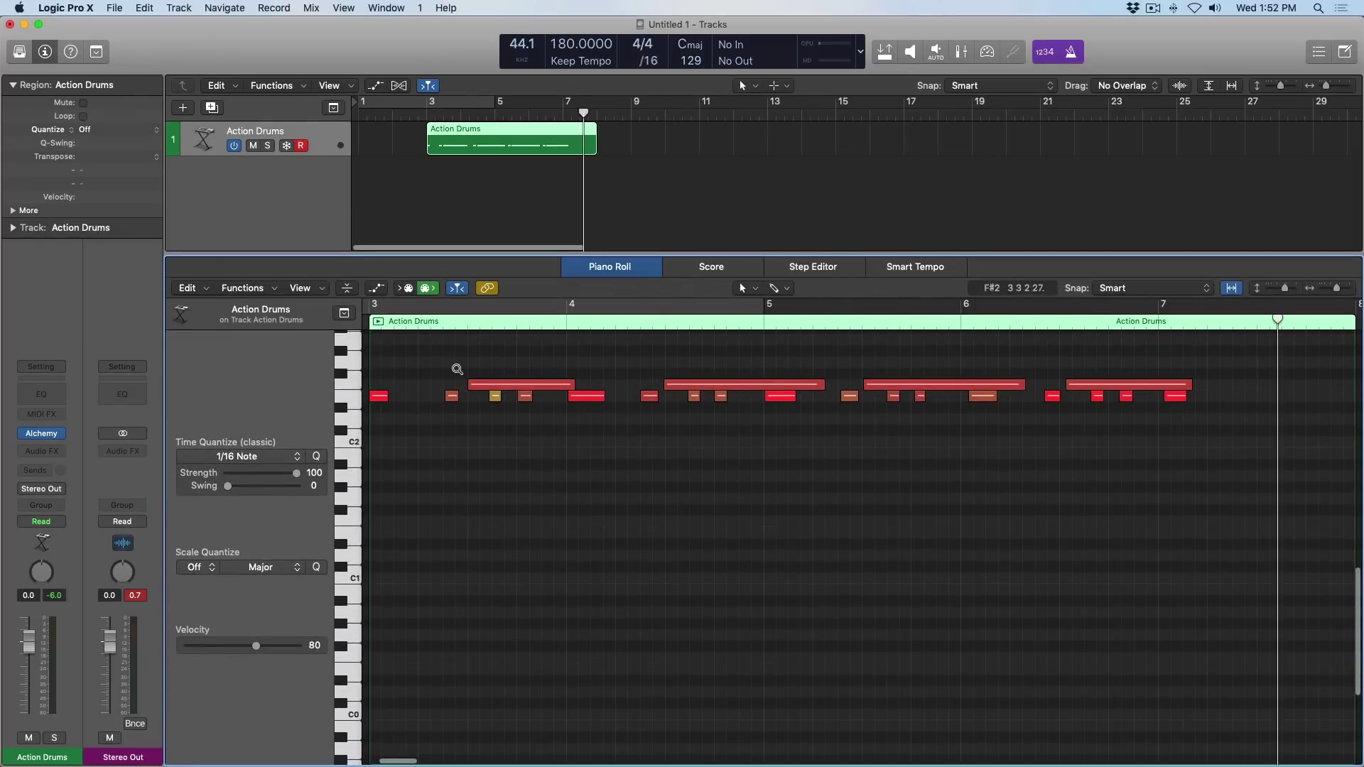
{"action": "left_click_drag", "start_coordinate": [444, 370], "coordinate": [1150, 445], "text": "ctrl+alt"}
{"action": "scroll", "coordinate": [860, 449], "scroll_direction": "left", "scroll_amount": 5}
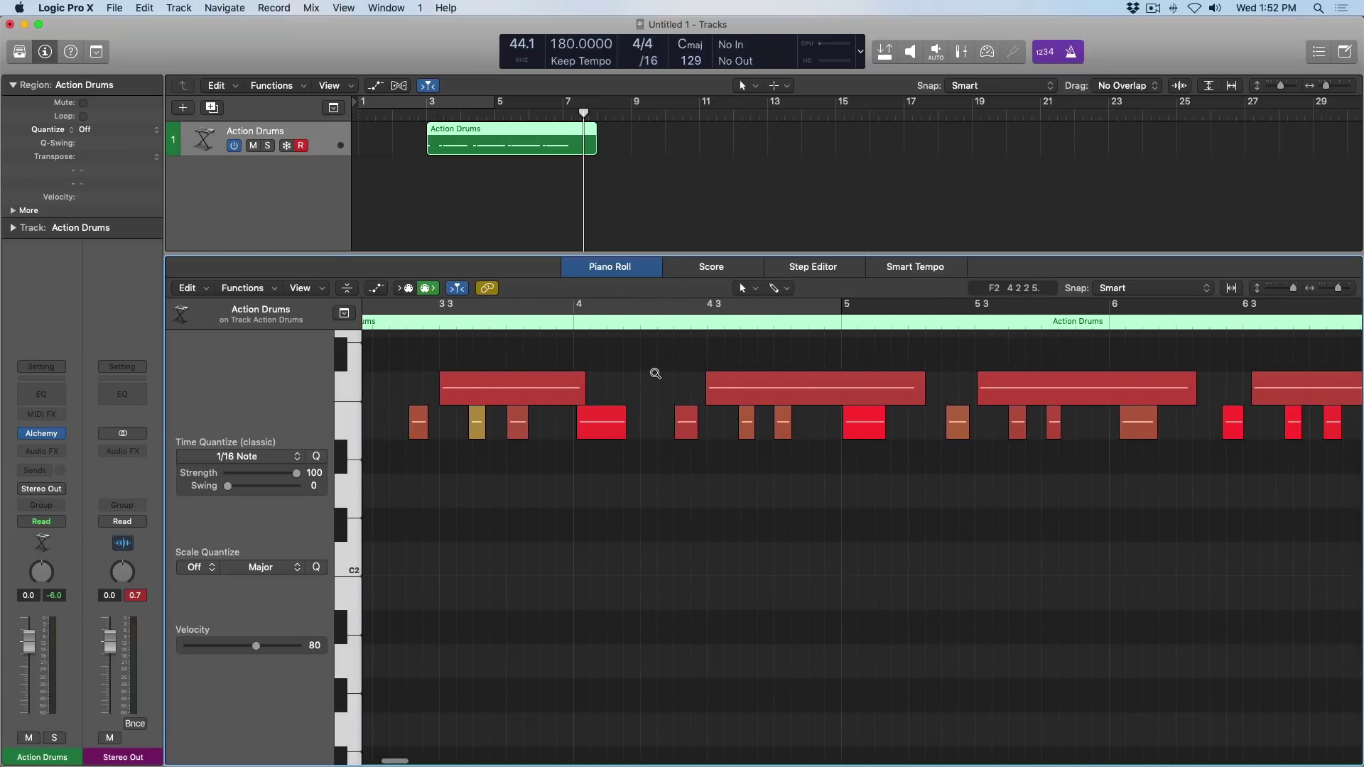
{"action": "scroll", "coordinate": [1051, 498], "scroll_direction": "up", "scroll_amount": 3}
{"action": "scroll", "coordinate": [981, 436], "scroll_direction": "right", "scroll_amount": 10}
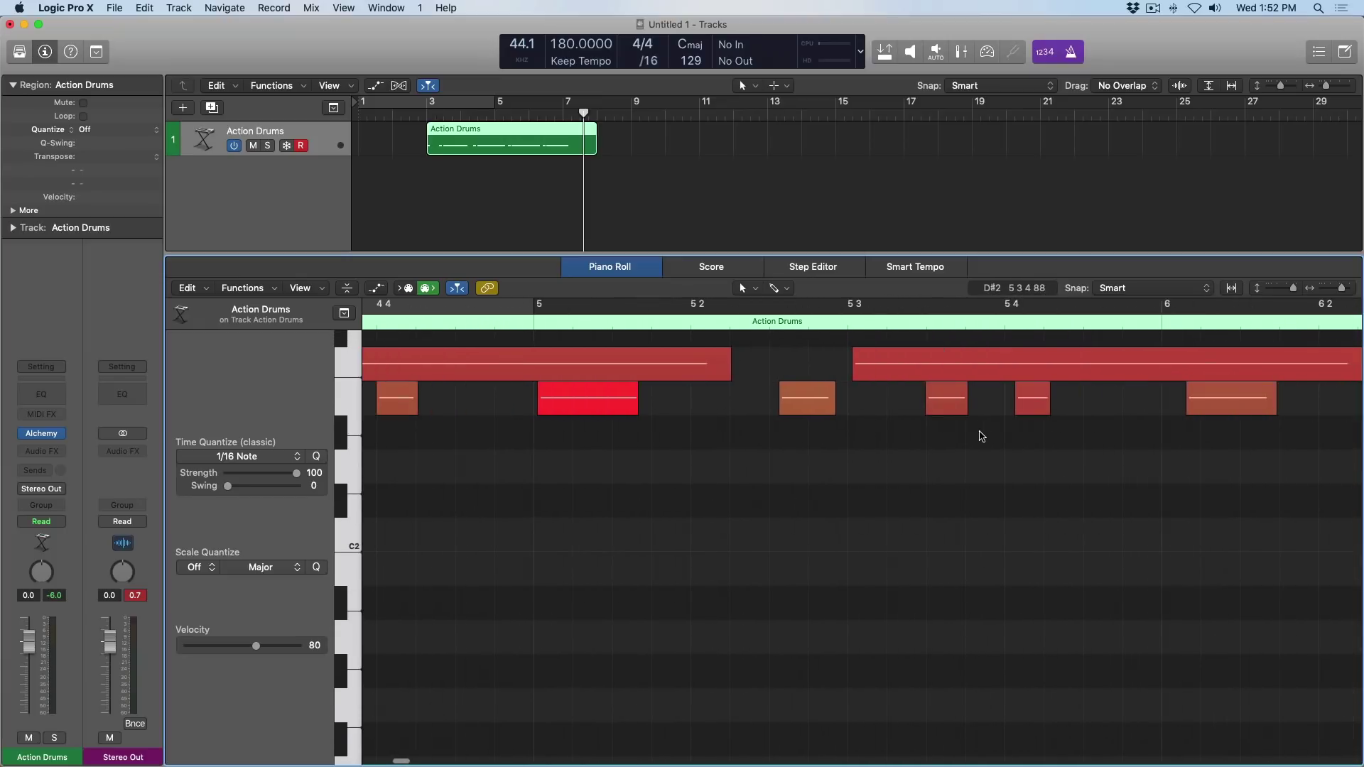
{"action": "scroll", "coordinate": [981, 436], "scroll_direction": "down", "scroll_amount": 5}
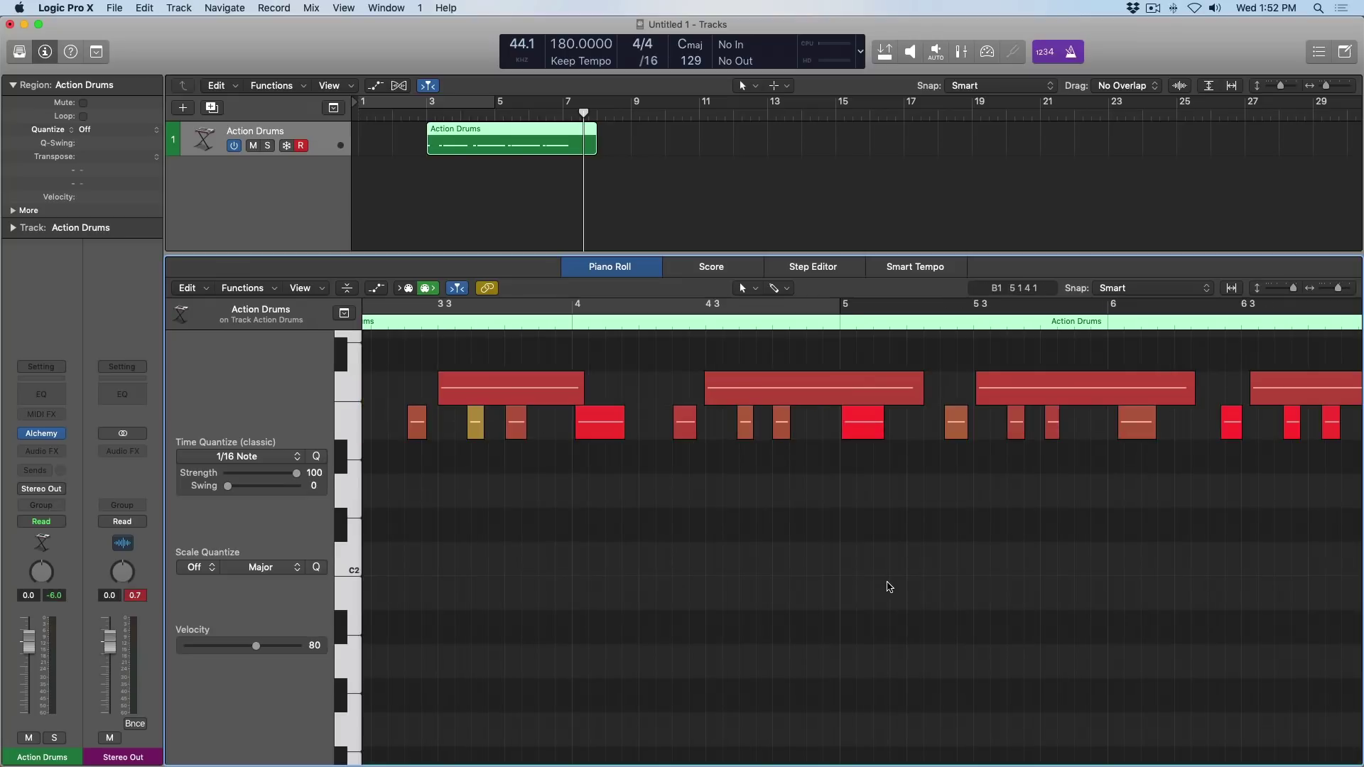
- Select all 21 drum notes and set their Time Quantize to 1/8 Note
{"action": "scroll", "coordinate": [889, 587], "scroll_direction": "down", "scroll_amount": 5}
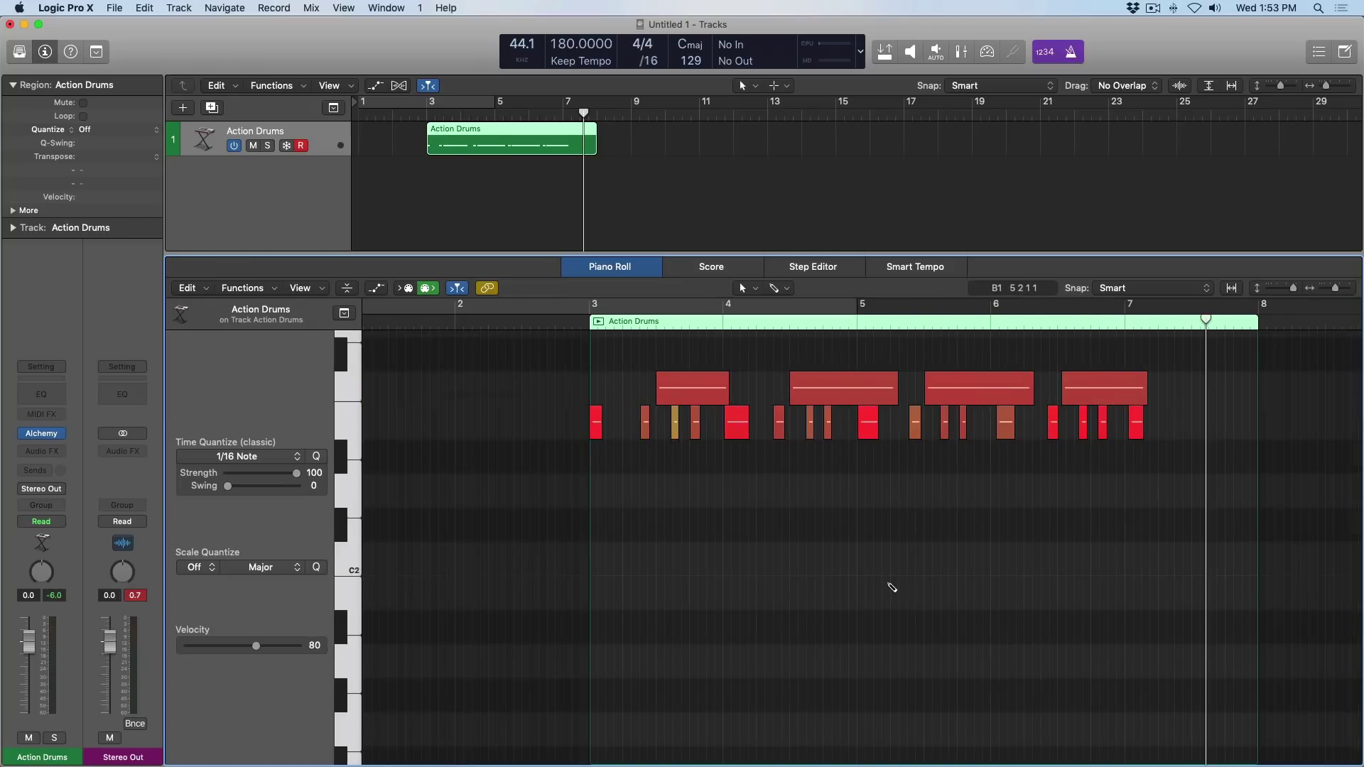
{"action": "left_click_drag", "start_coordinate": [1222, 459], "coordinate": [512, 356]}
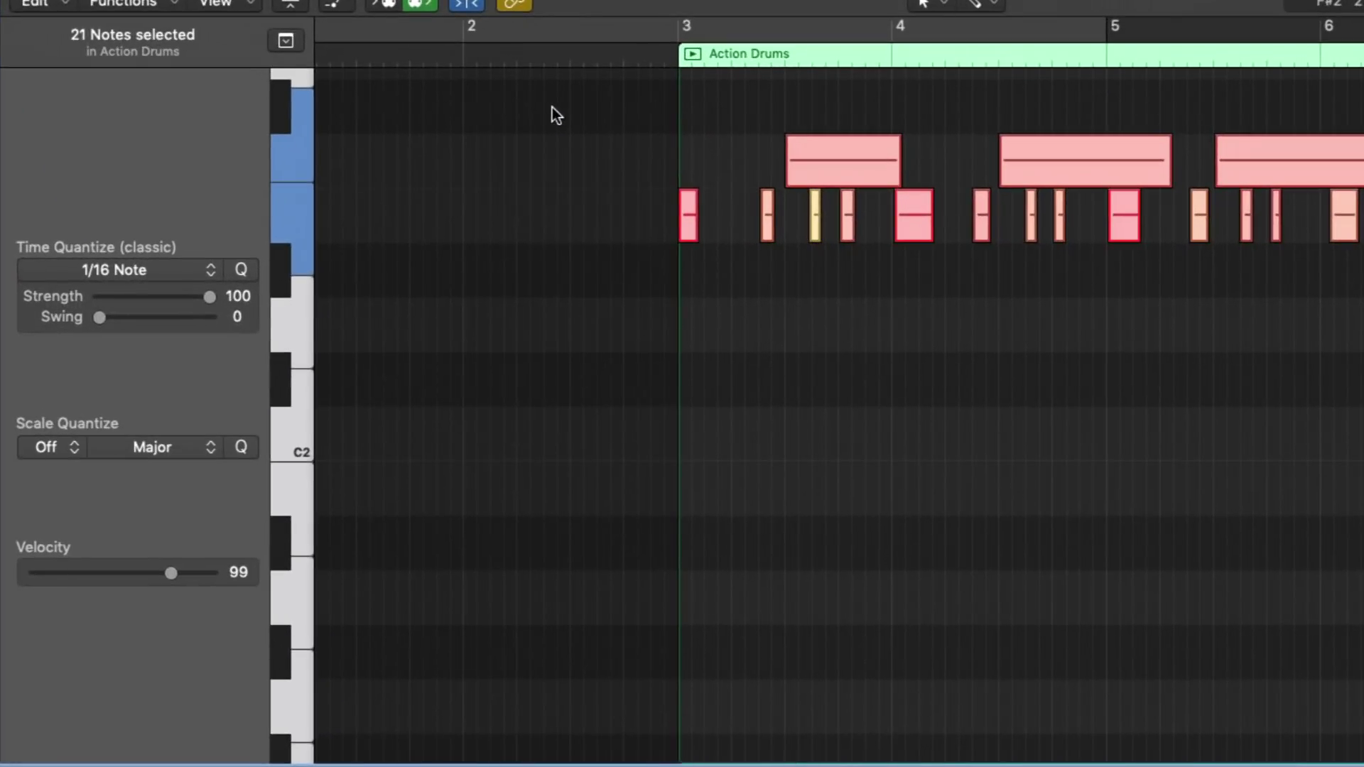
{"action": "left_click", "coordinate": [198, 272]}
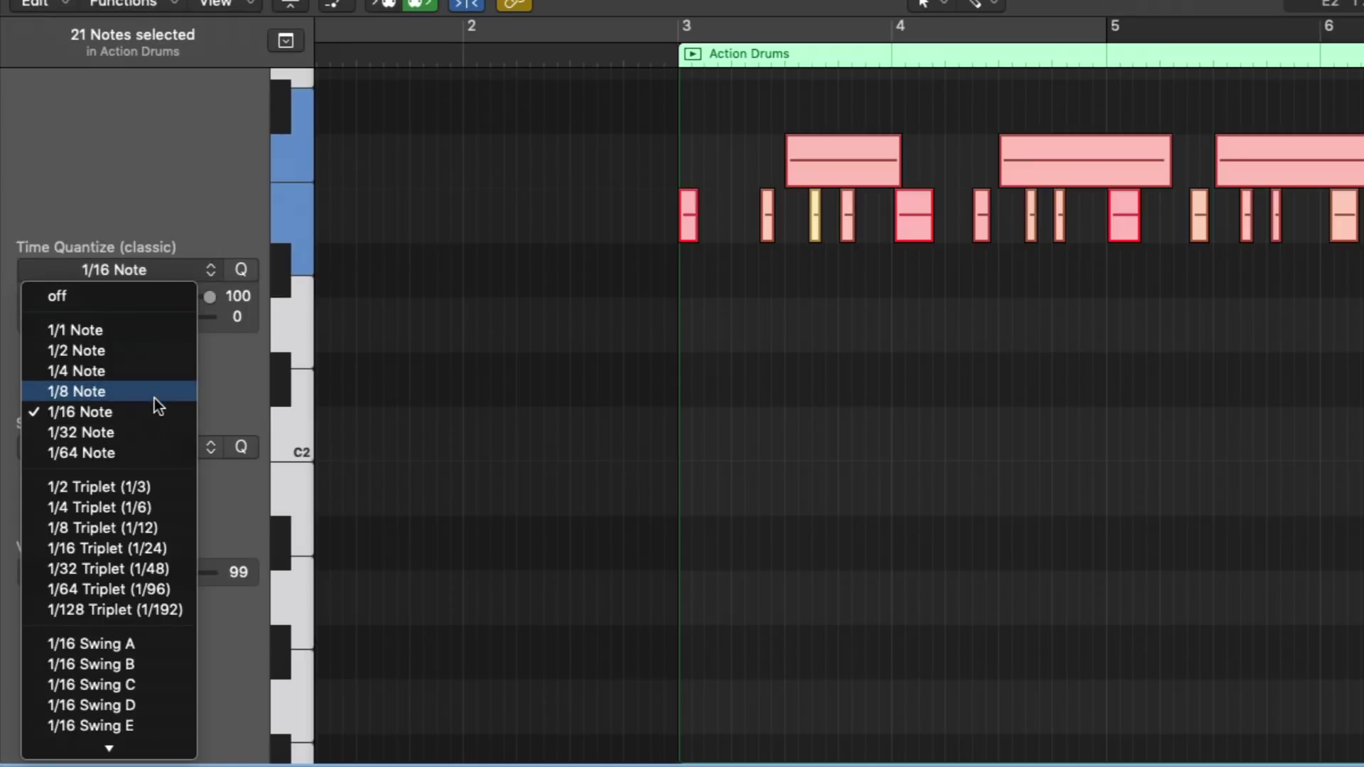
{"action": "left_click", "coordinate": [158, 392]}
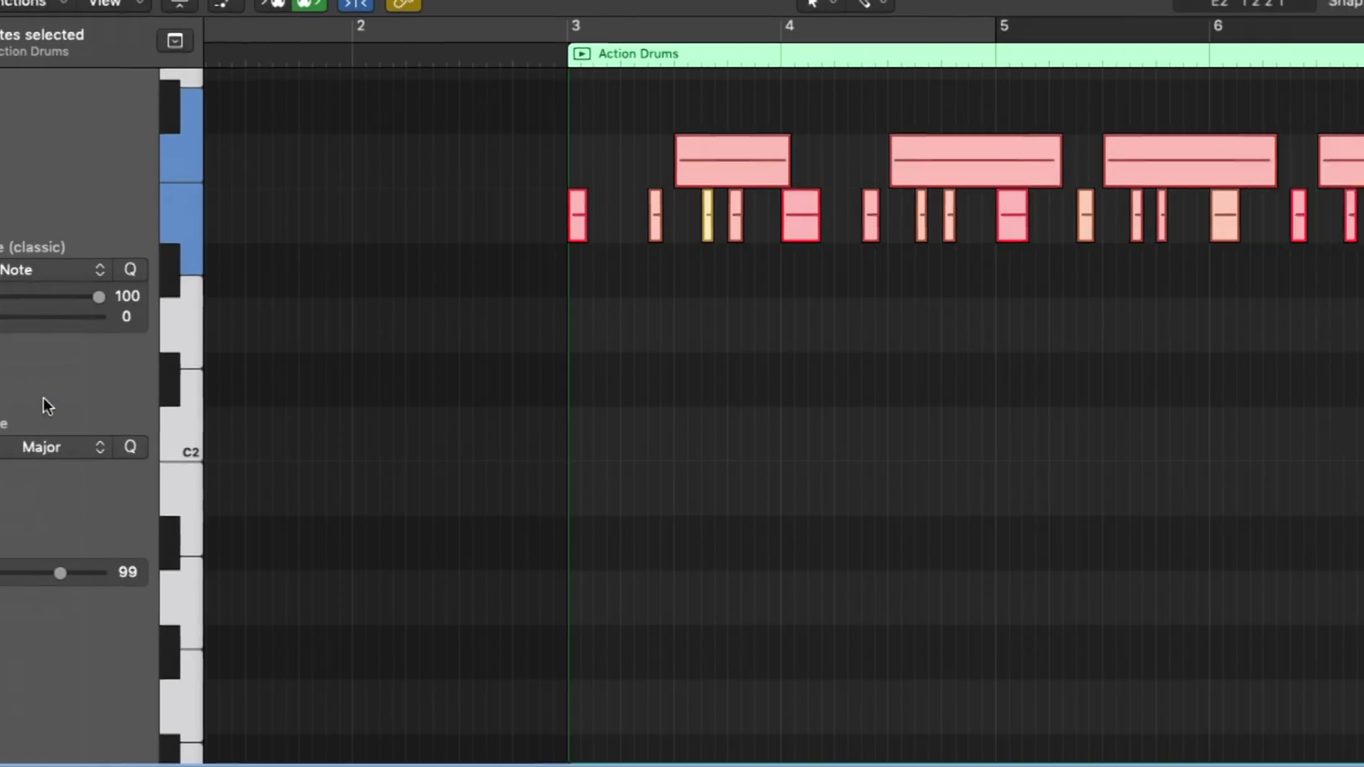
- Zoom into bar 3 and play back the quantized drums
{"action": "left_click_drag", "start_coordinate": [622, 131], "coordinate": [952, 249]}
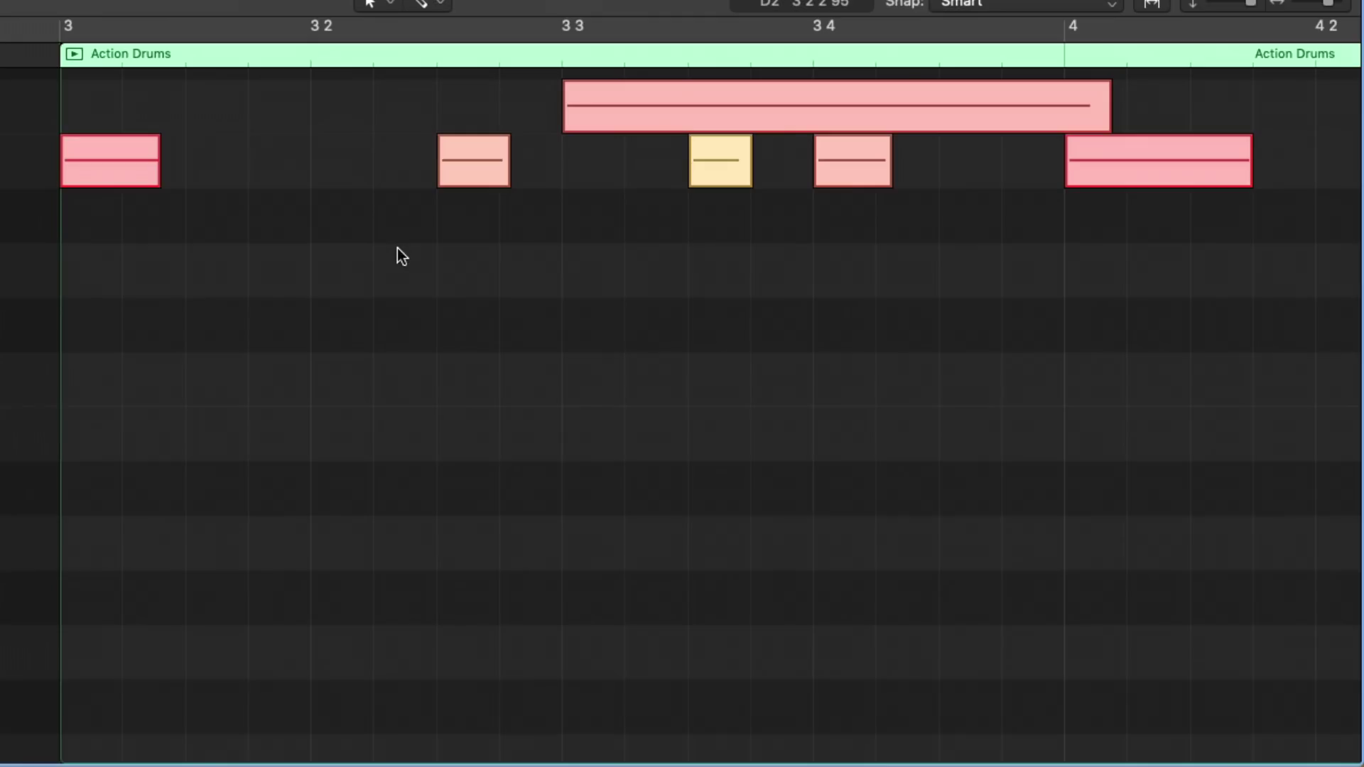
{"action": "scroll", "coordinate": [395, 260], "scroll_direction": "up", "scroll_amount": 3}
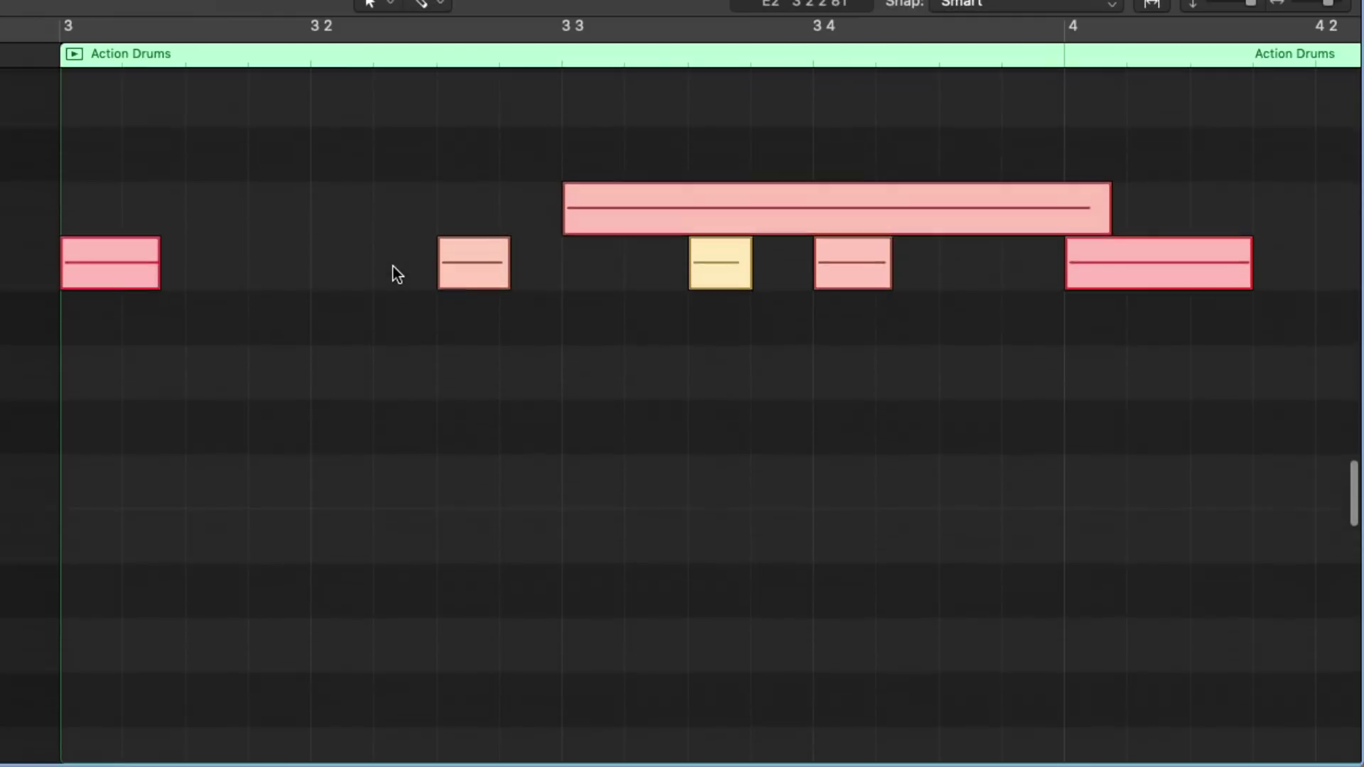
{"action": "scroll", "coordinate": [393, 271], "scroll_direction": "right", "scroll_amount": 2}
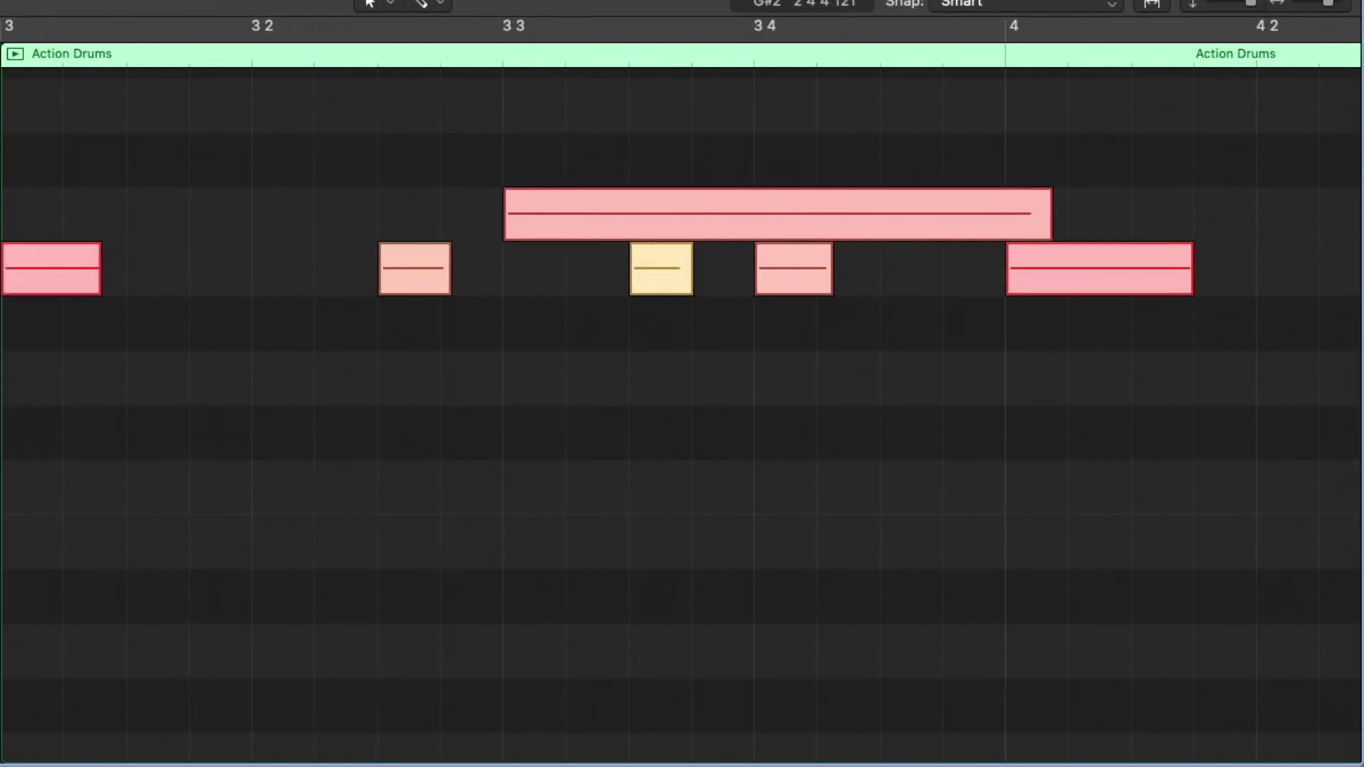
{"action": "key", "text": "space"}
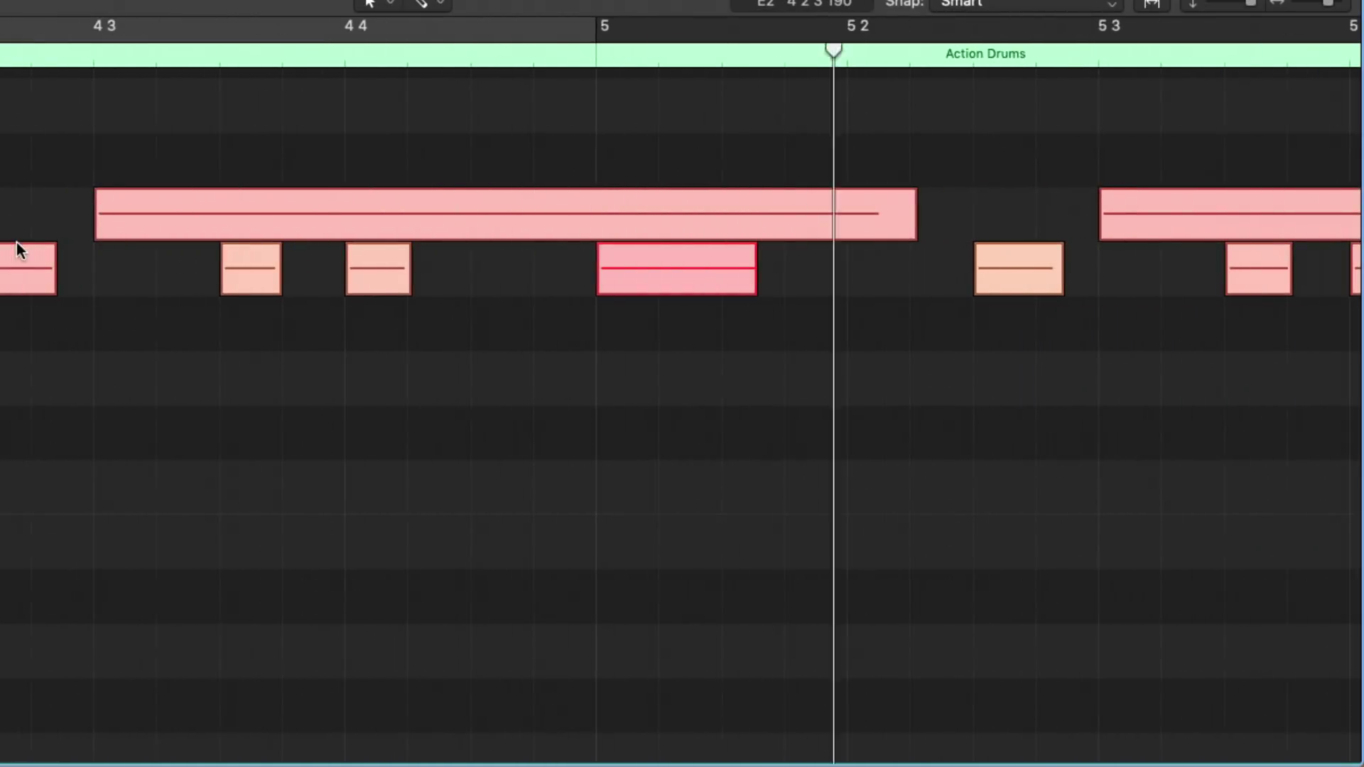
{"action": "key", "text": "super+Left"}
{"action": "key", "text": "super+Left"}
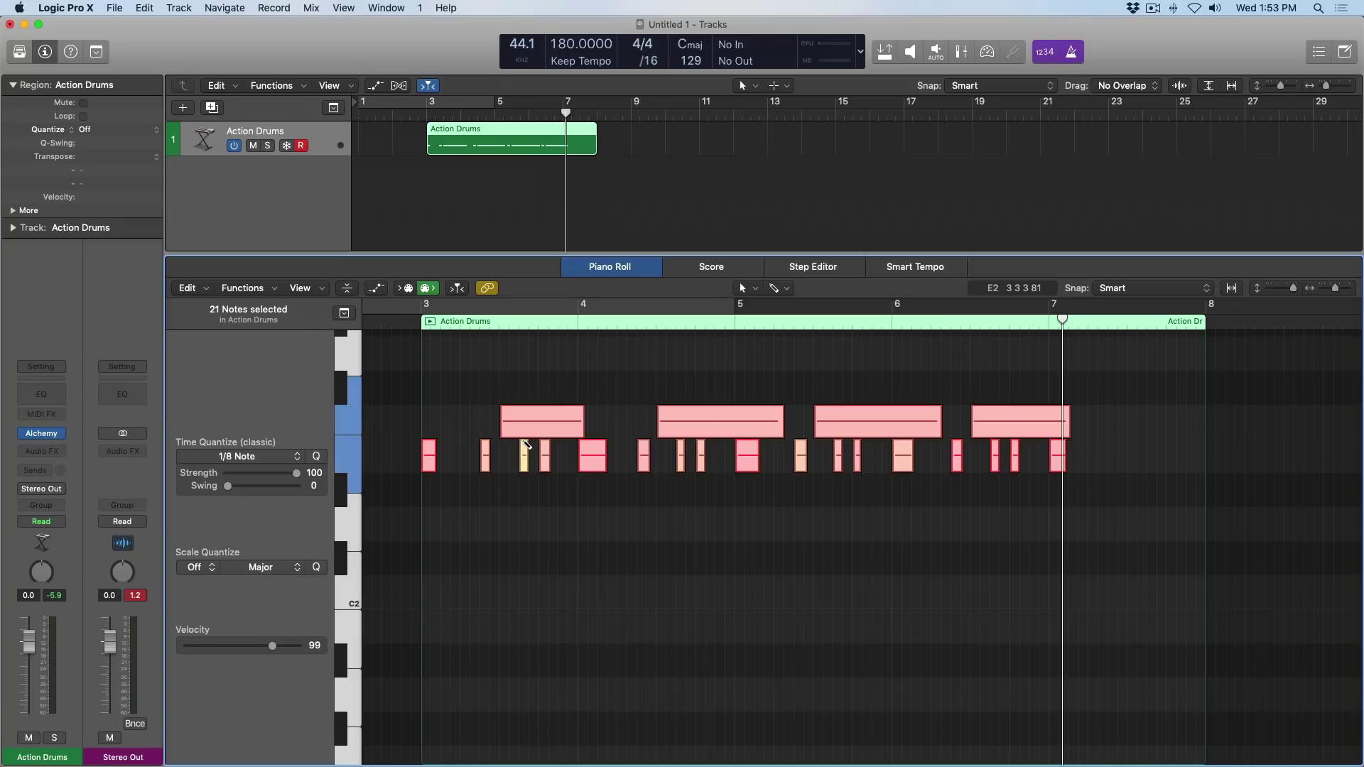
- Delete the captured Action Drums region and set the MIDI Defaults Quantize to 1/8 Note
{"action": "key", "text": "e"}
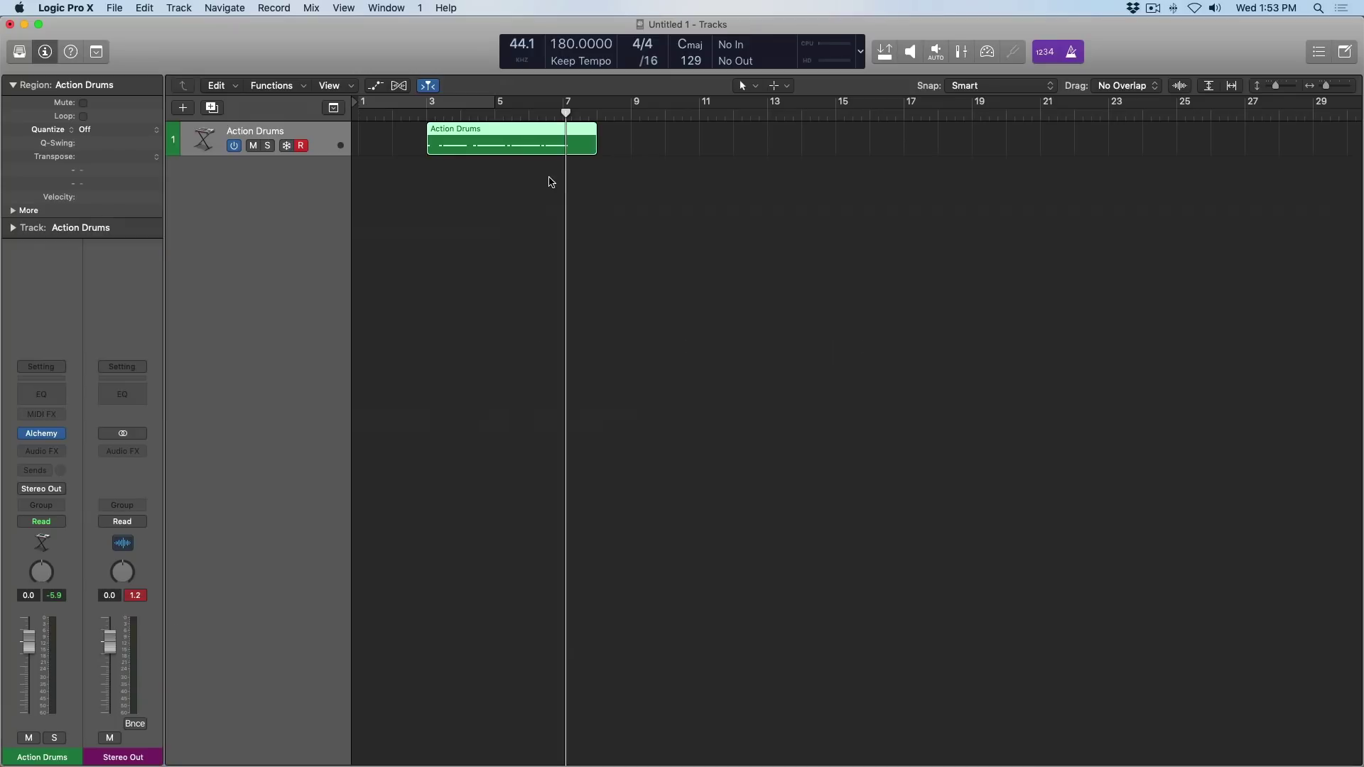
{"action": "left_click", "coordinate": [517, 146]}
{"action": "key", "text": "Delete"}
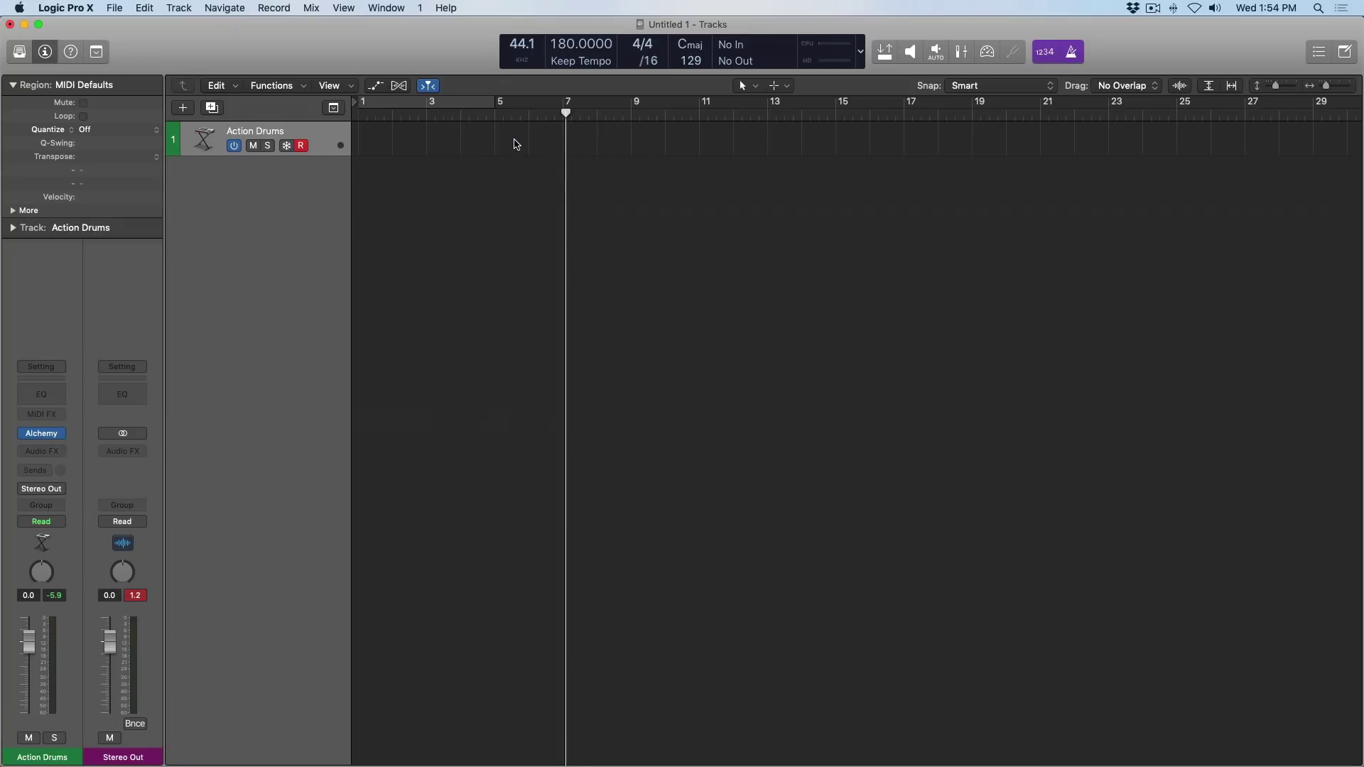
{"action": "key", "text": "Return"}
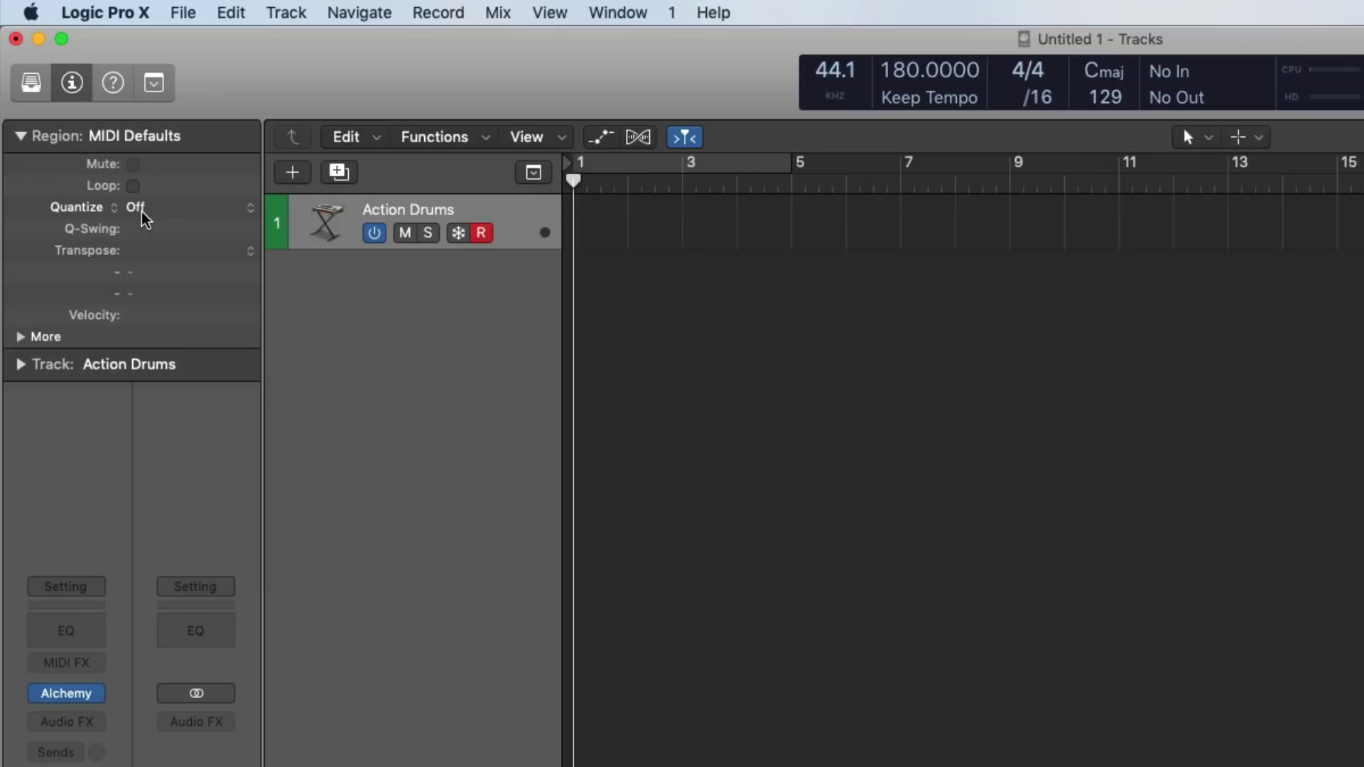
{"action": "left_click", "coordinate": [137, 206]}
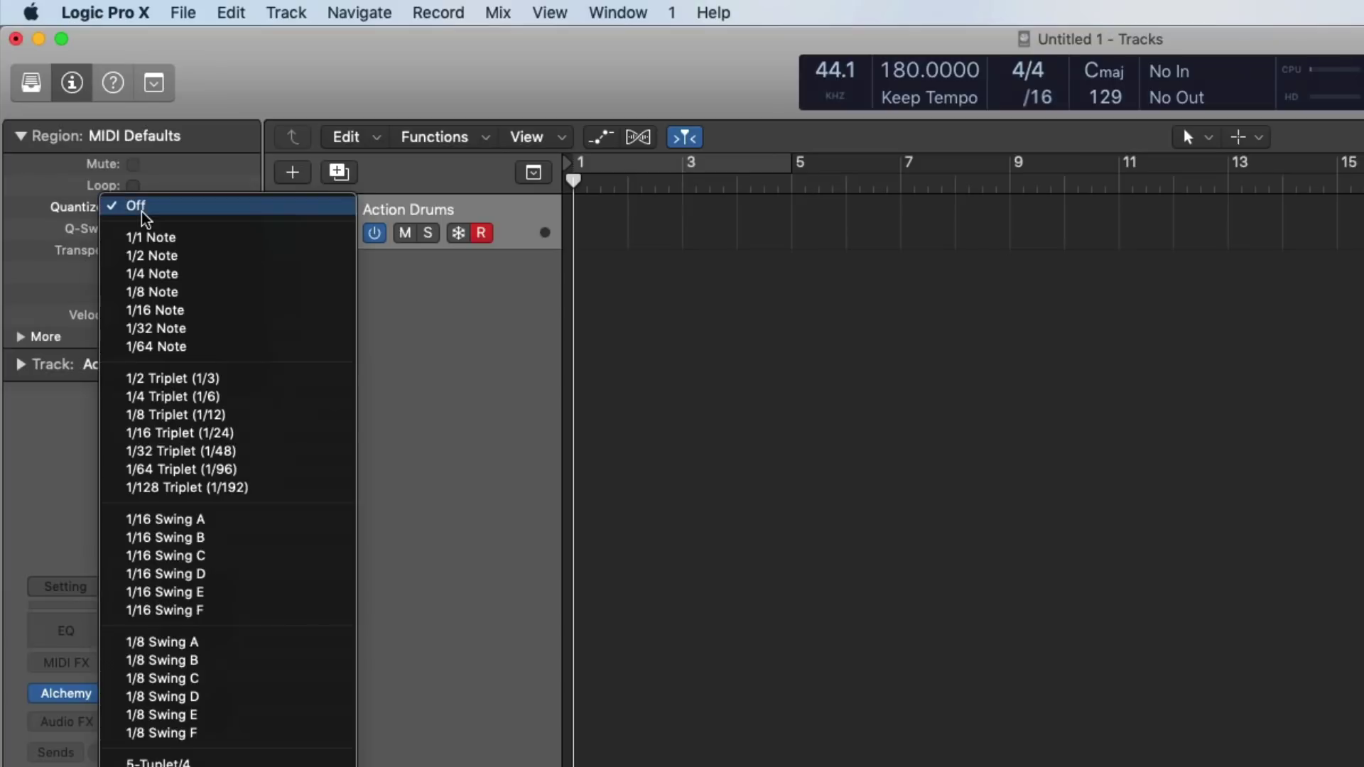
{"action": "left_click", "coordinate": [157, 298]}
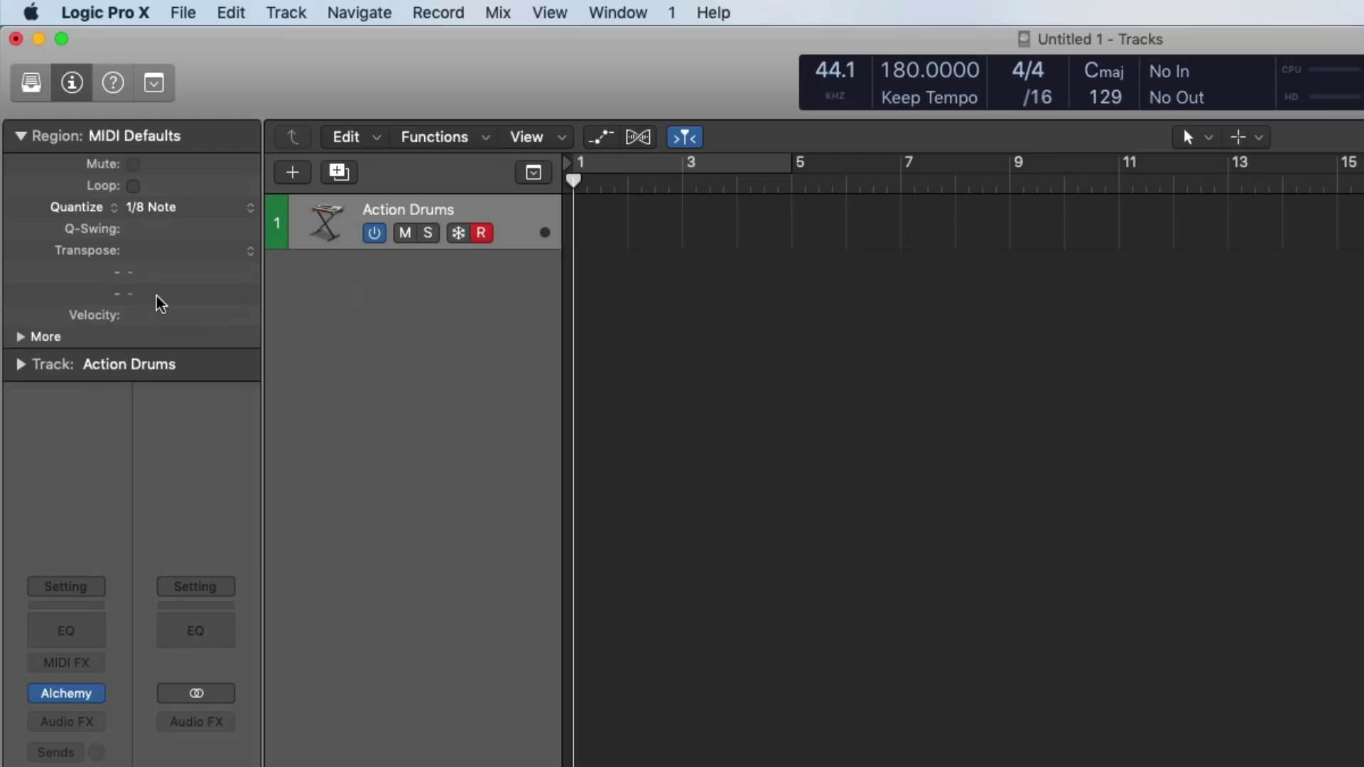
- Record a drum part from bar 2 and inspect its auto-quantized notes in the Piano Roll
{"action": "key", "text": "r"}
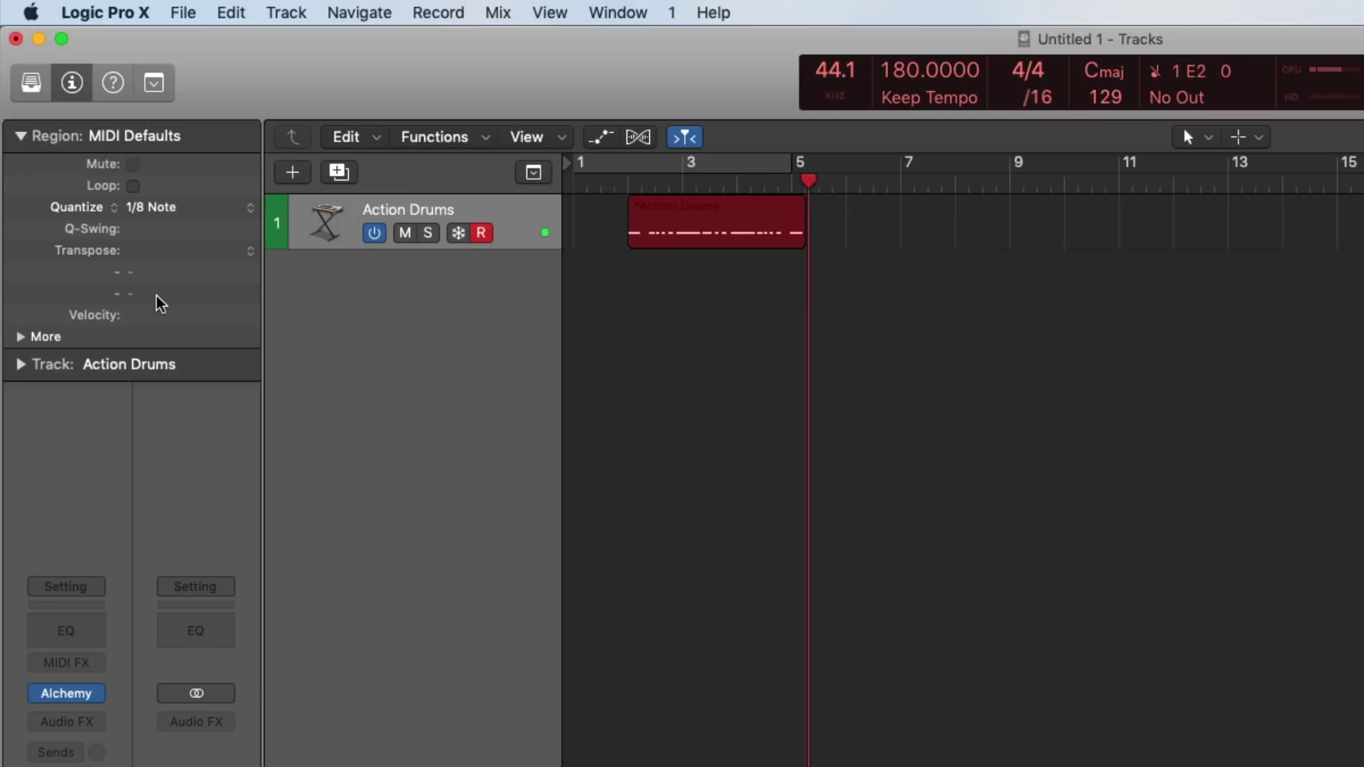
{"action": "key", "text": "space"}
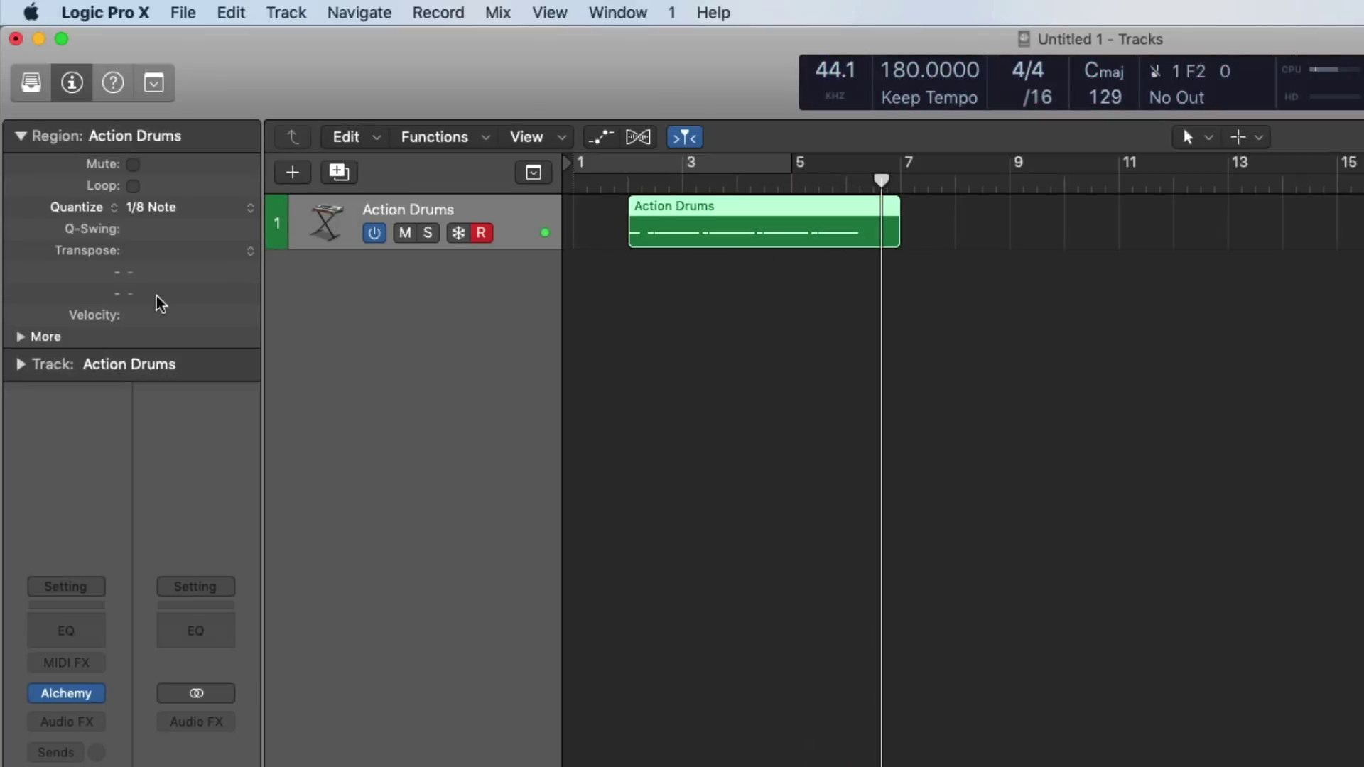
{"action": "key", "text": "p"}
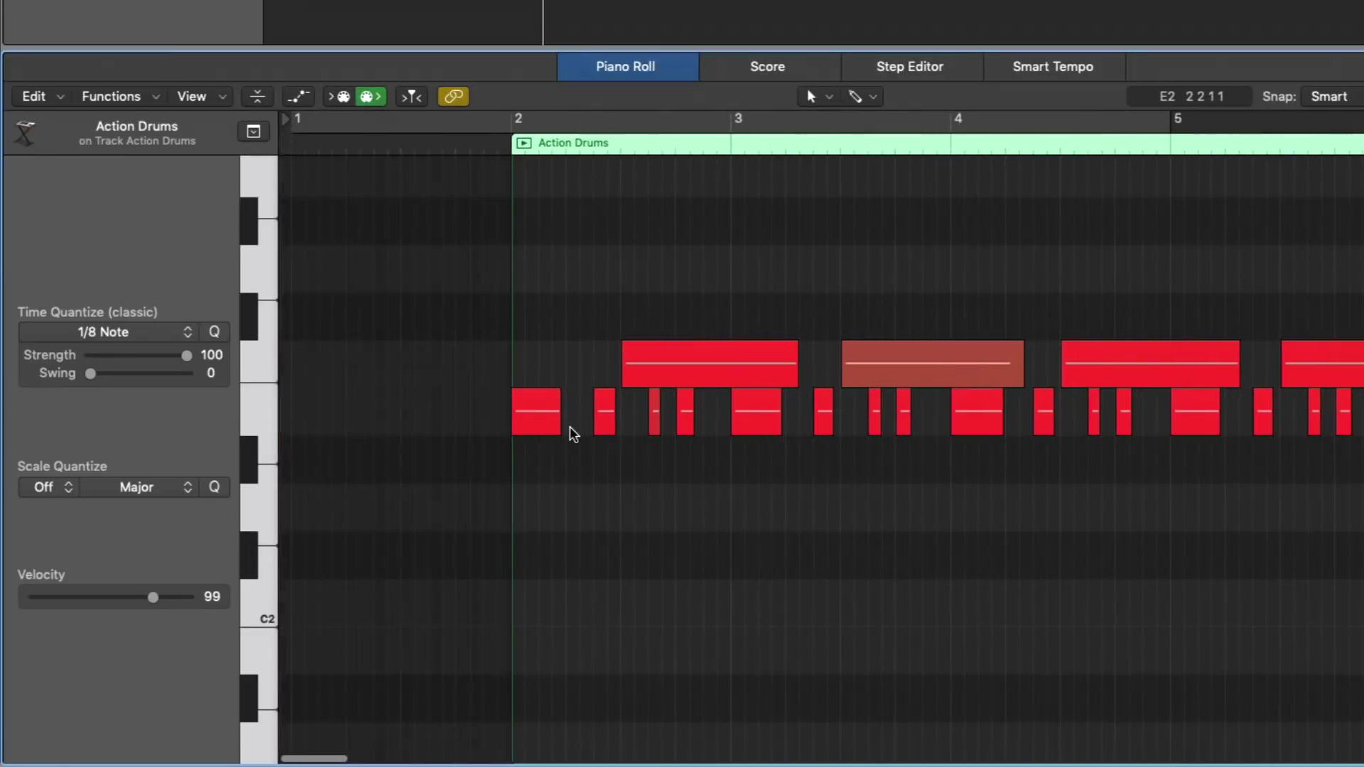
{"action": "left_click_drag", "start_coordinate": [405, 289], "coordinate": [838, 450]}
{"action": "scroll", "coordinate": [746, 417], "scroll_direction": "right", "scroll_amount": 10}
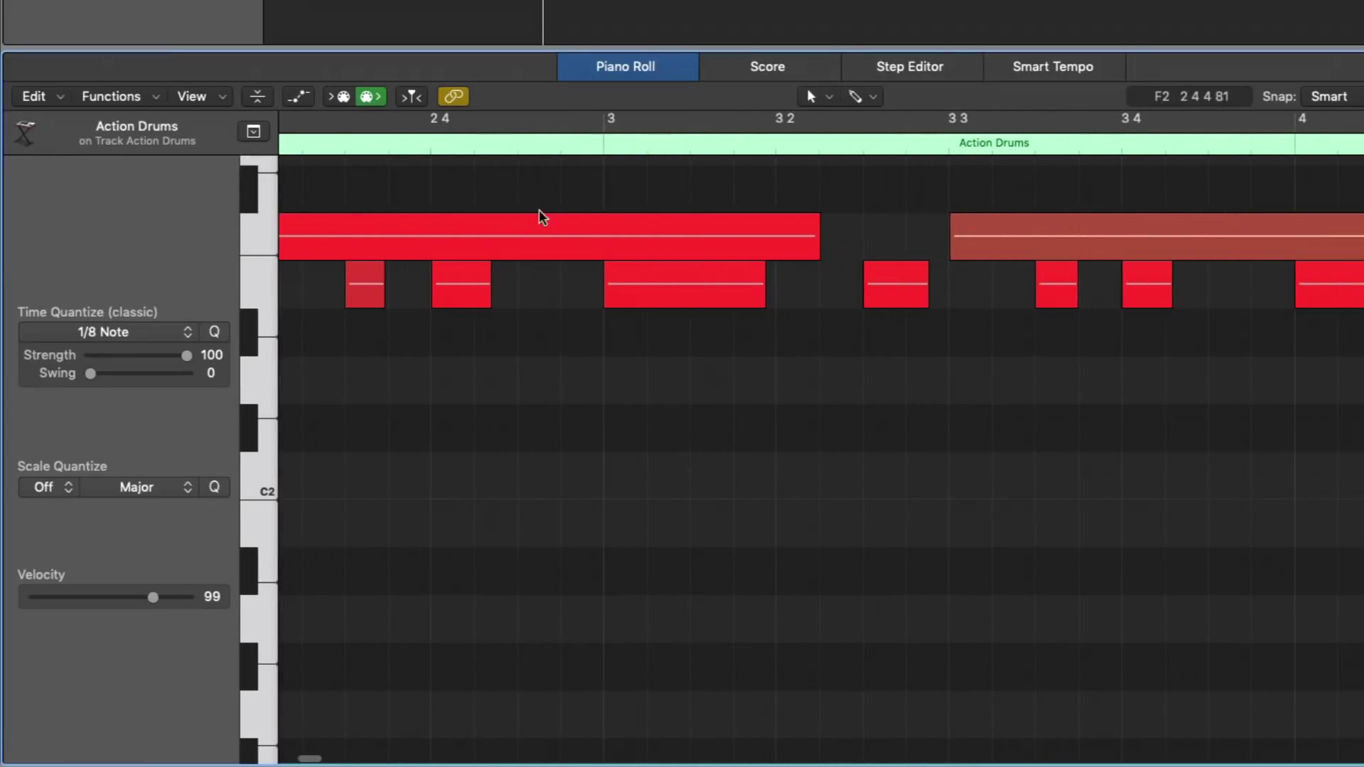
{"action": "scroll", "coordinate": [1102, 274], "scroll_direction": "right", "scroll_amount": 2}
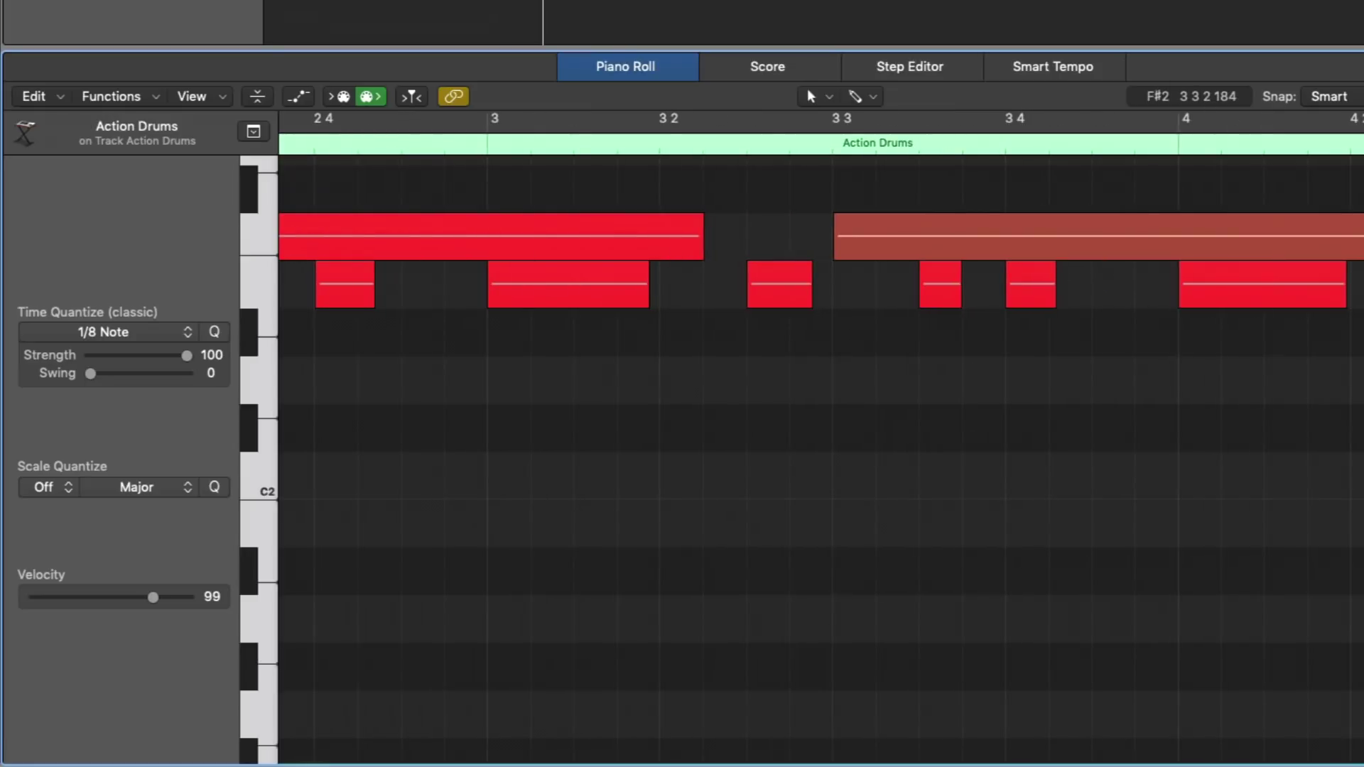
{"action": "key", "text": "Return"}
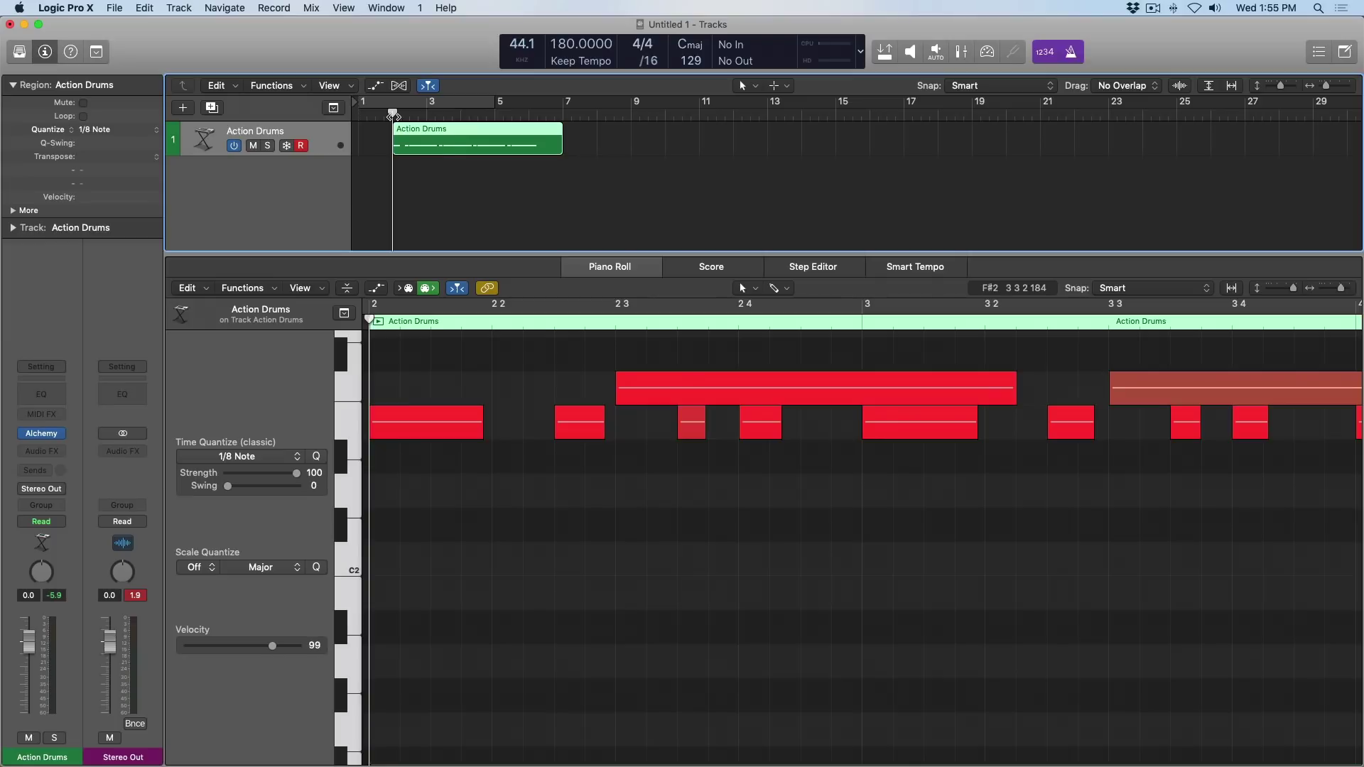
- Close the Piano Roll, then add an extra instrument track and delete it again
{"action": "key", "text": "e"}
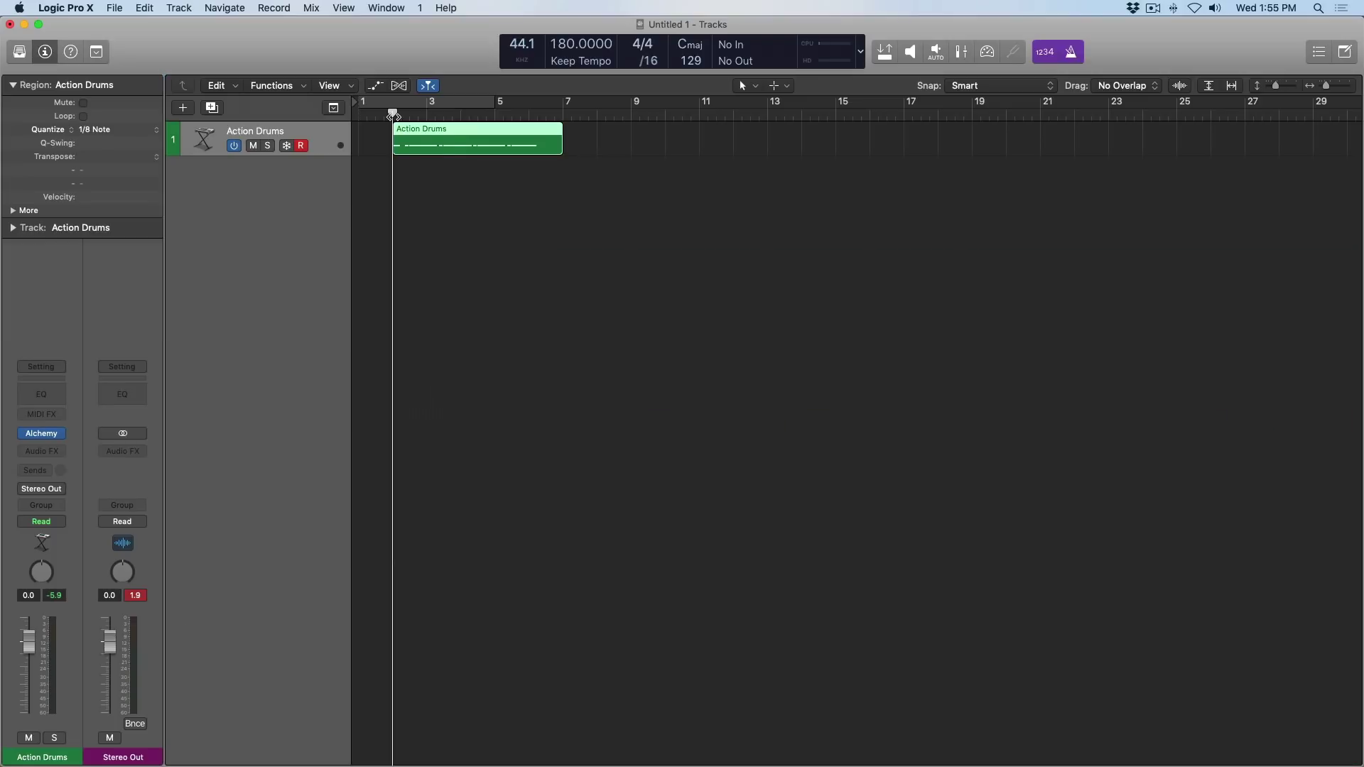
{"action": "key", "text": "super+d"}
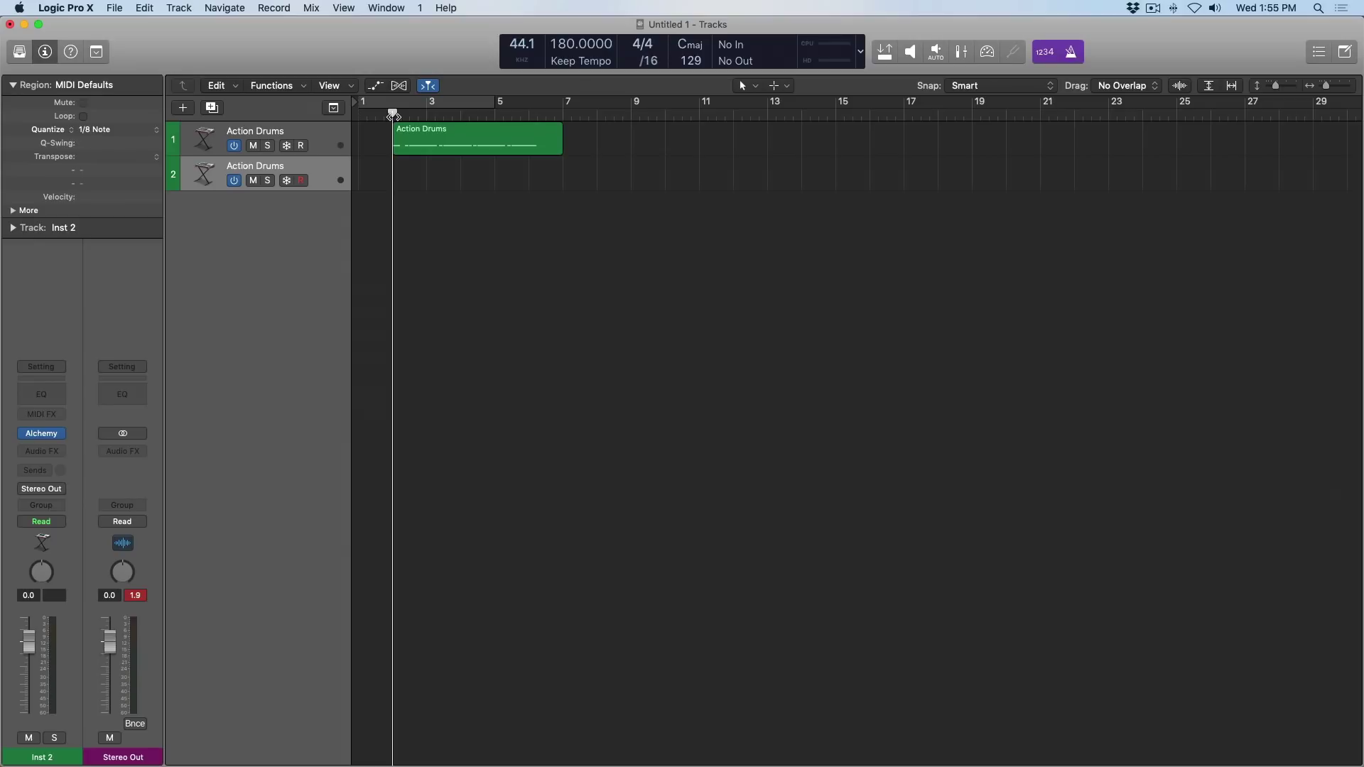
{"action": "key", "text": "super+BackSpace"}
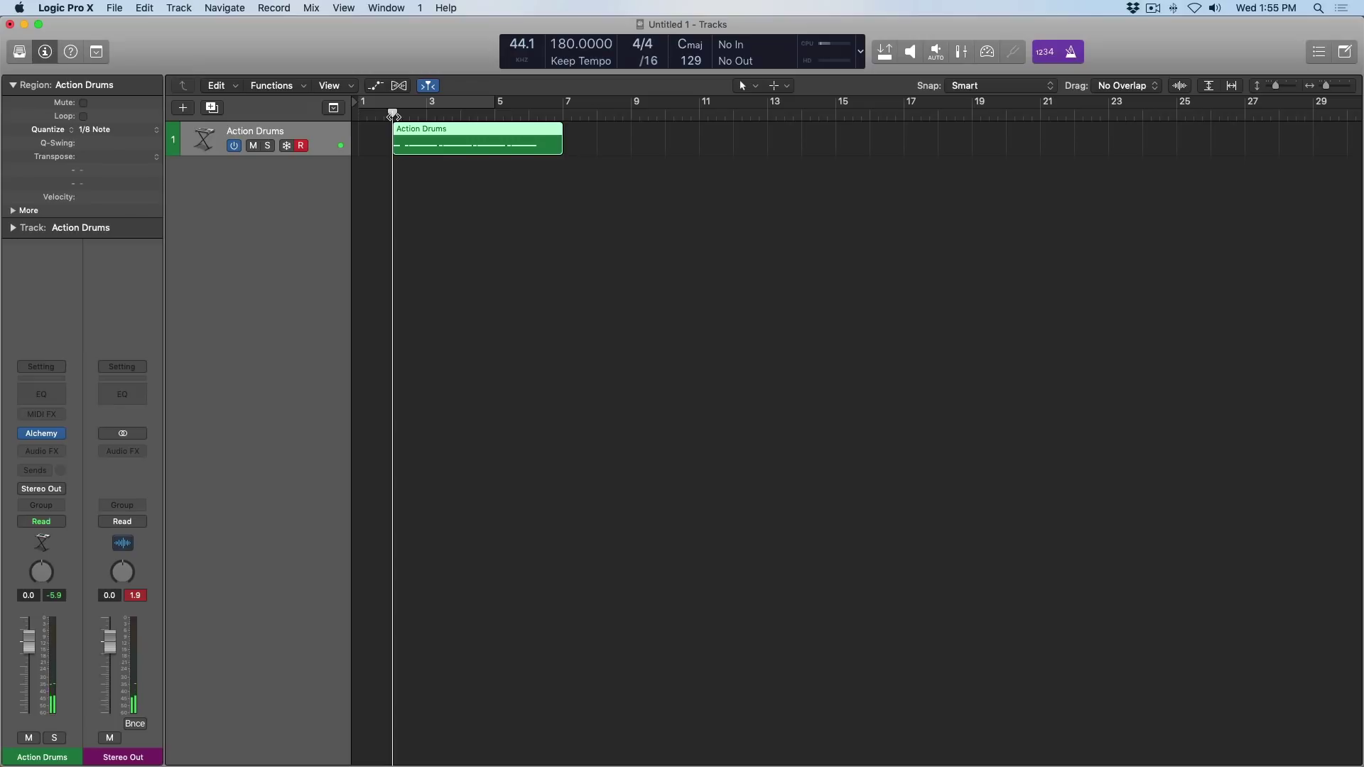
- In Preferences > Recording, set the MIDI overlapping-recordings option to Merge and close the window
{"action": "left_click", "coordinate": [90, 7]}
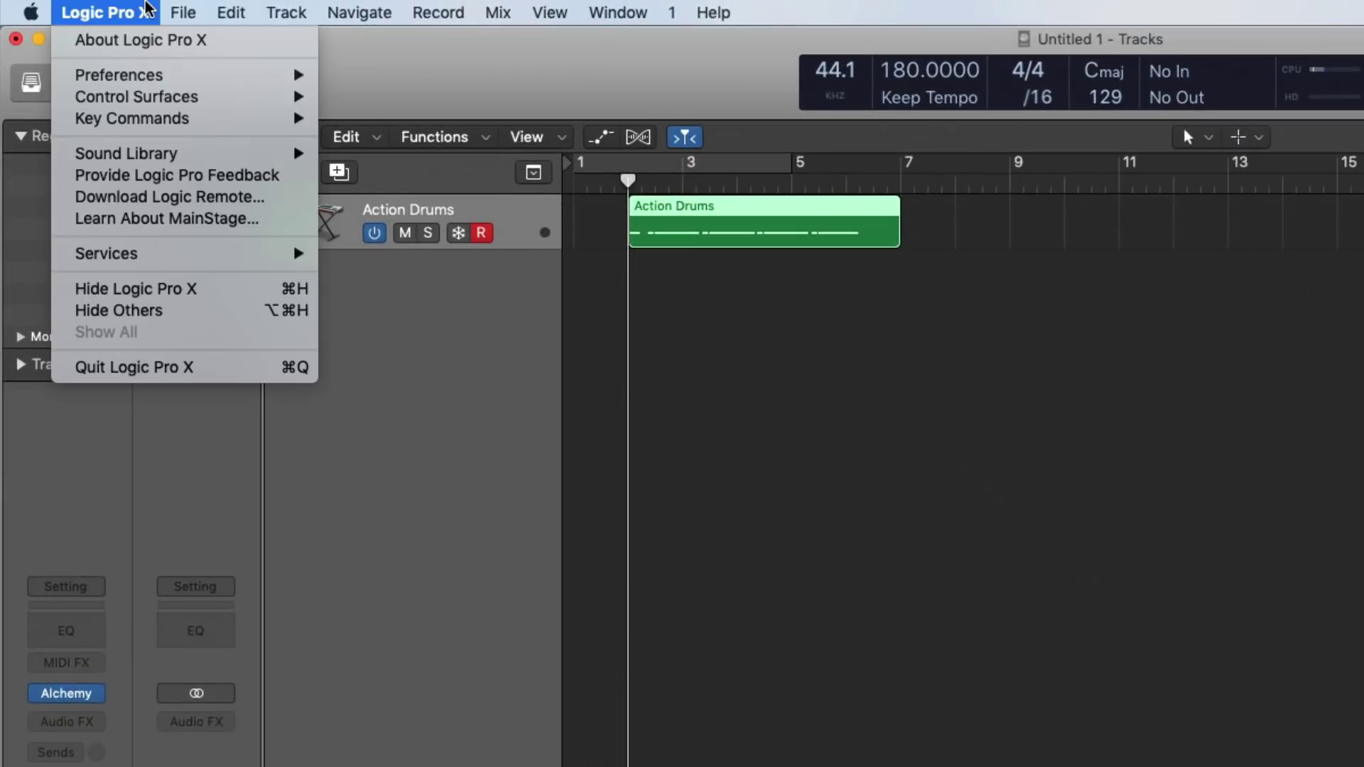
{"action": "mouse_move", "coordinate": [203, 75]}
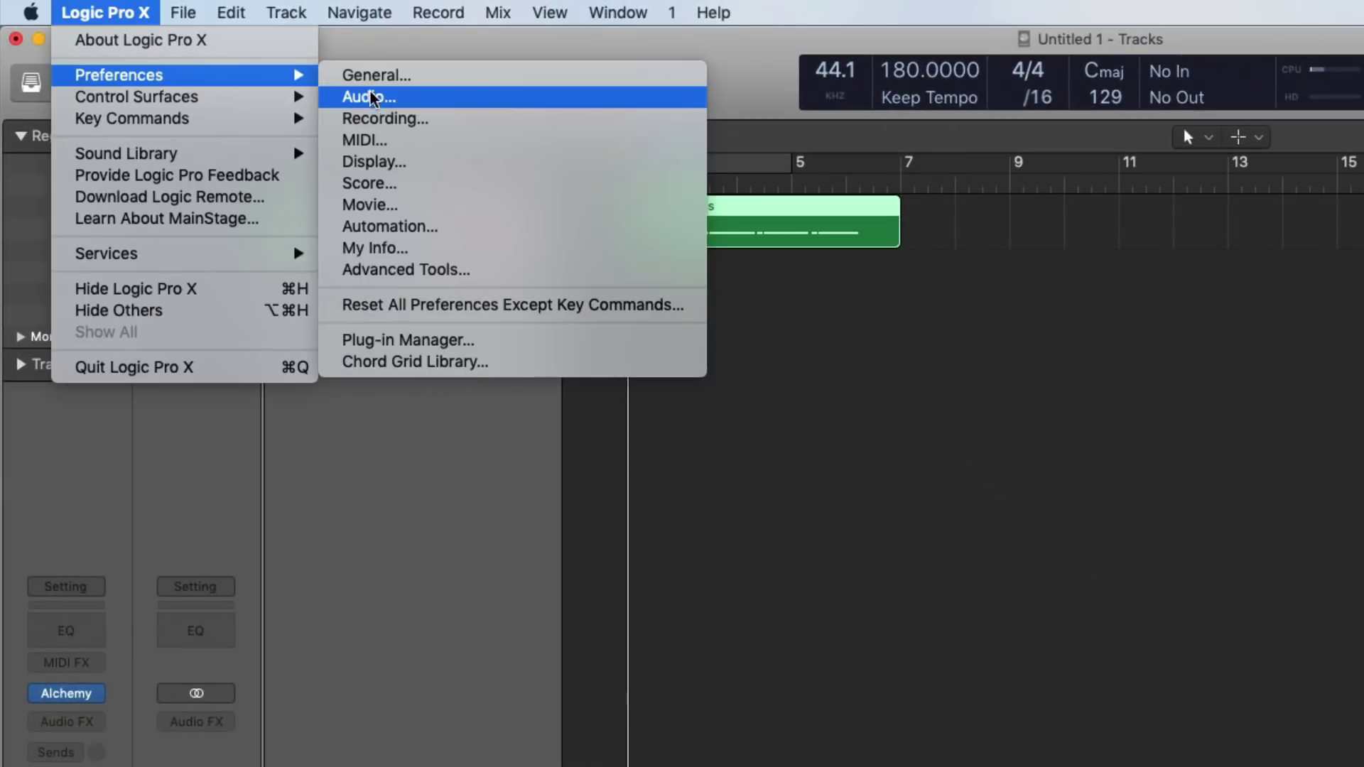
{"action": "left_click", "coordinate": [376, 119]}
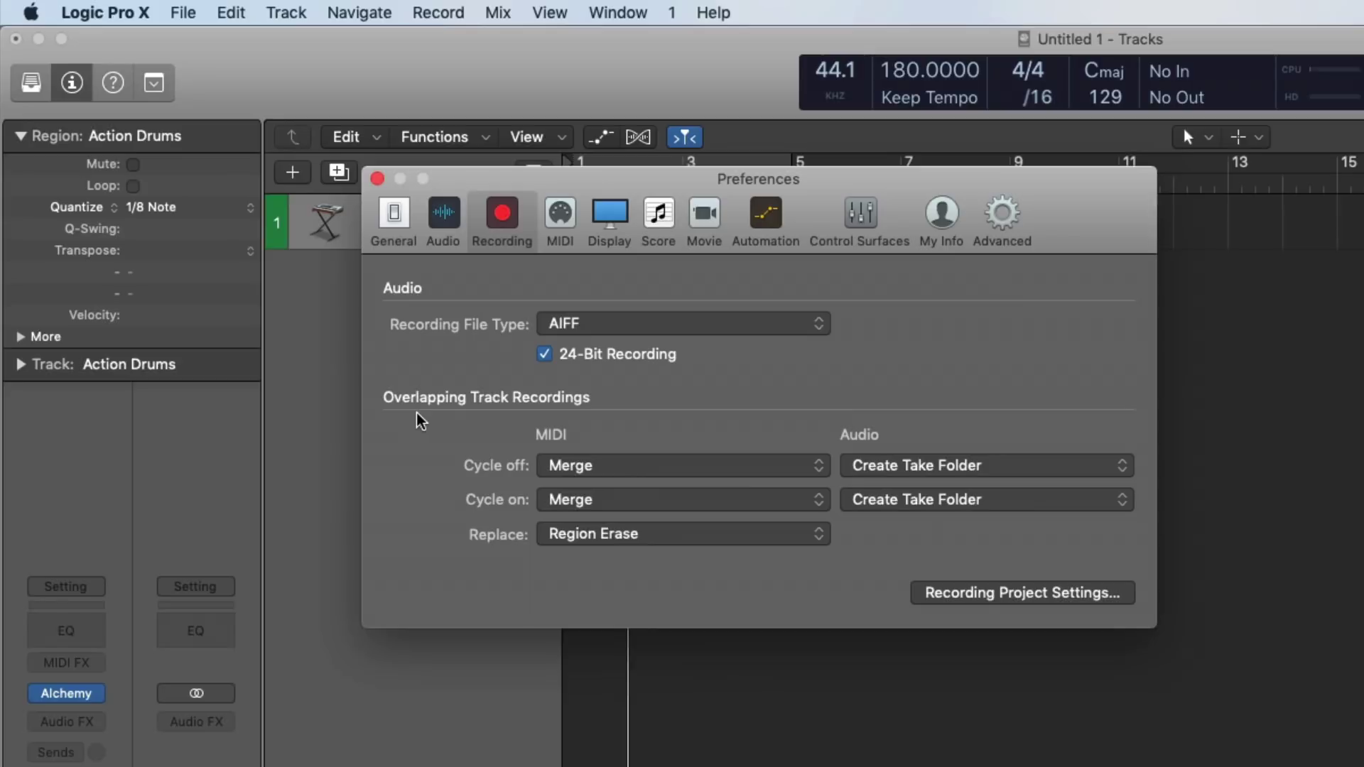
{"action": "left_click_drag", "start_coordinate": [526, 181], "coordinate": [711, 458]}
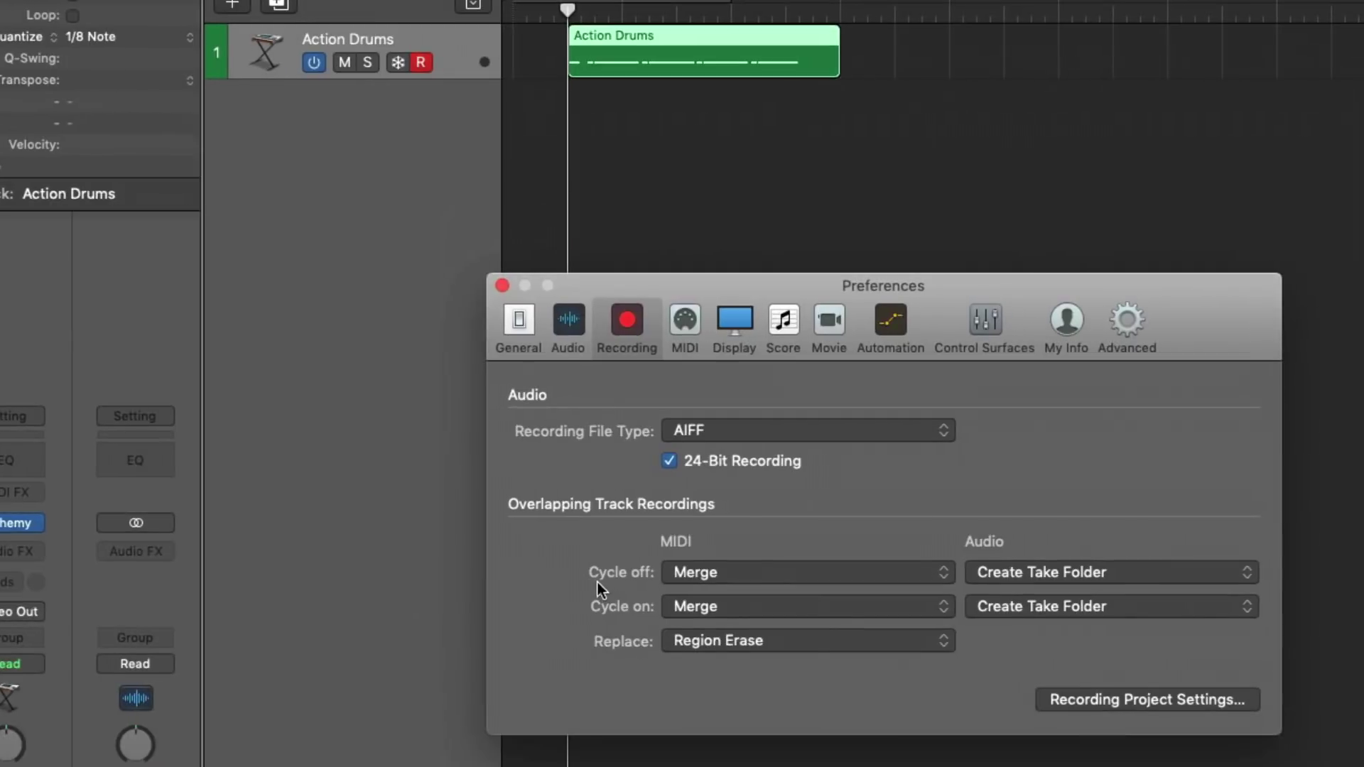
{"action": "left_click", "coordinate": [668, 609]}
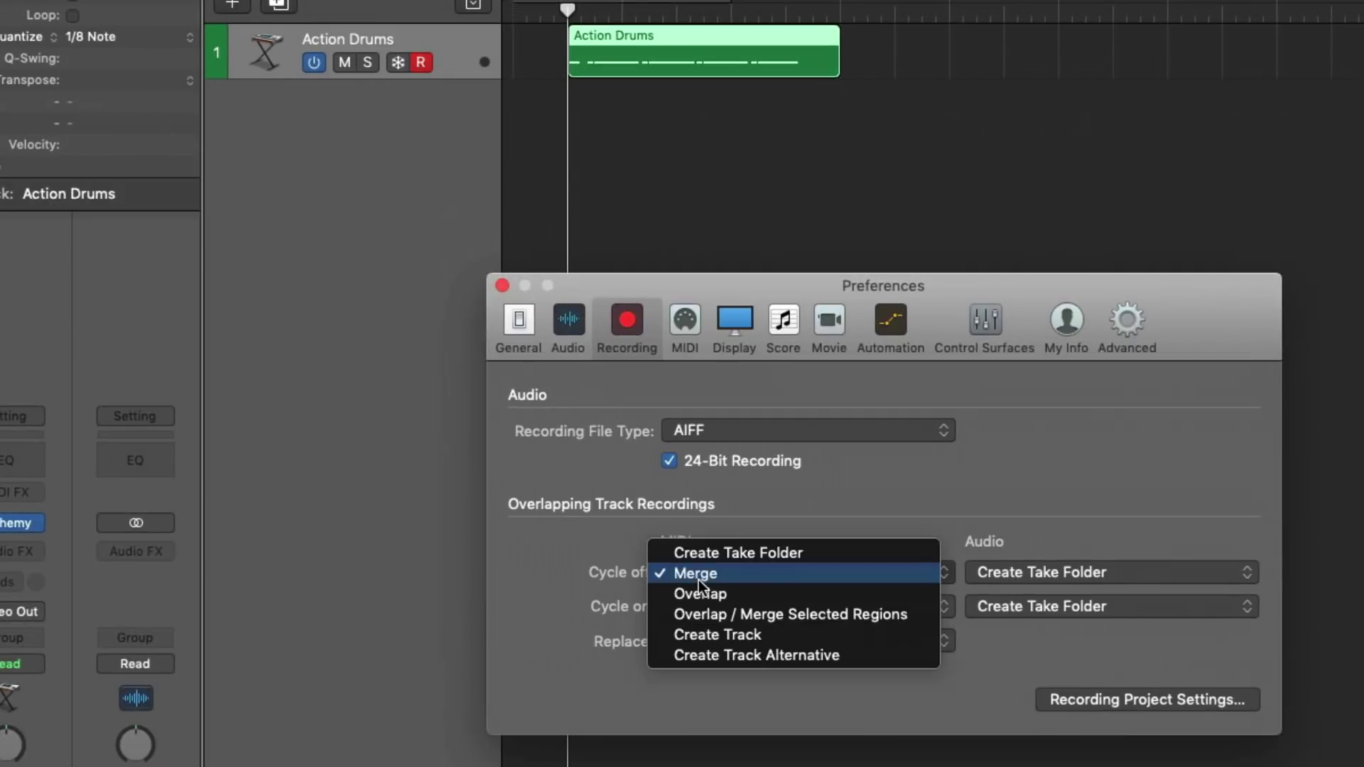
{"action": "left_click", "coordinate": [697, 580]}
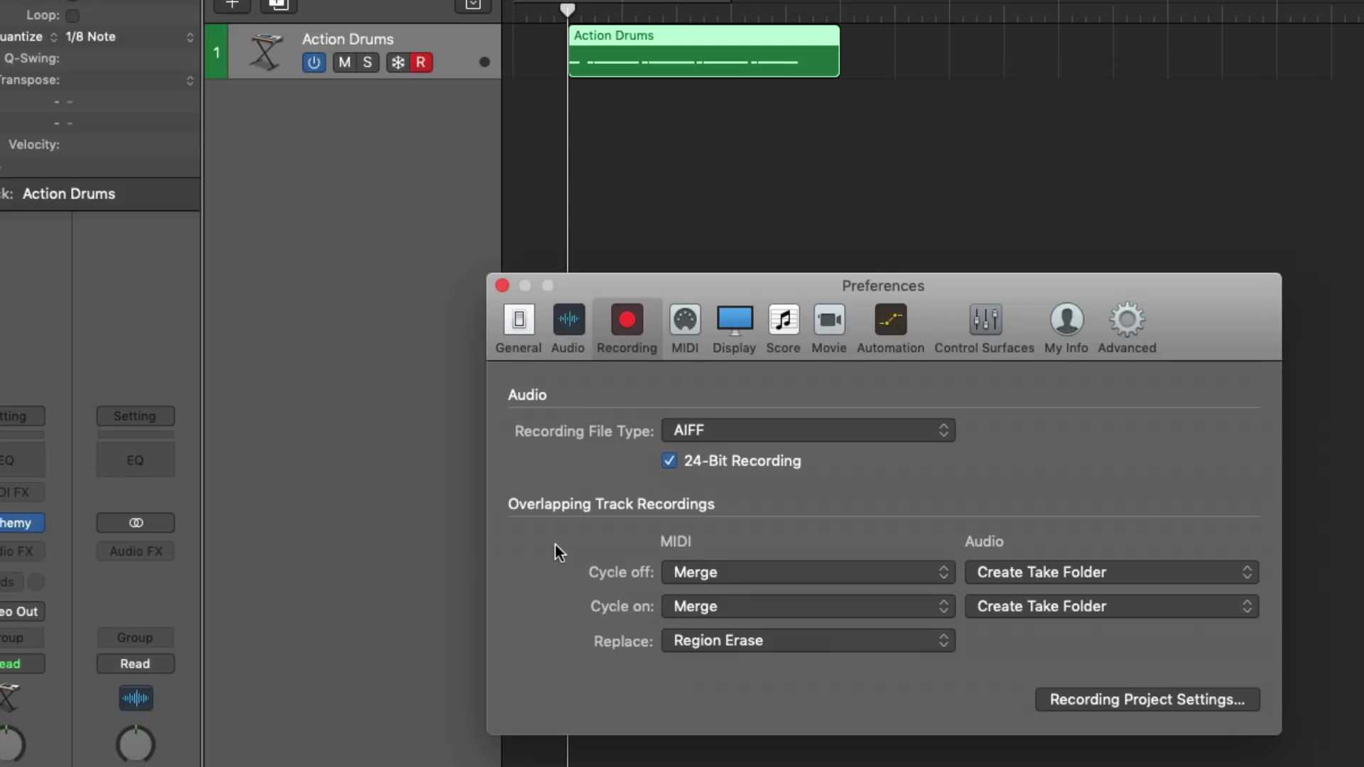
{"action": "left_click", "coordinate": [501, 285]}
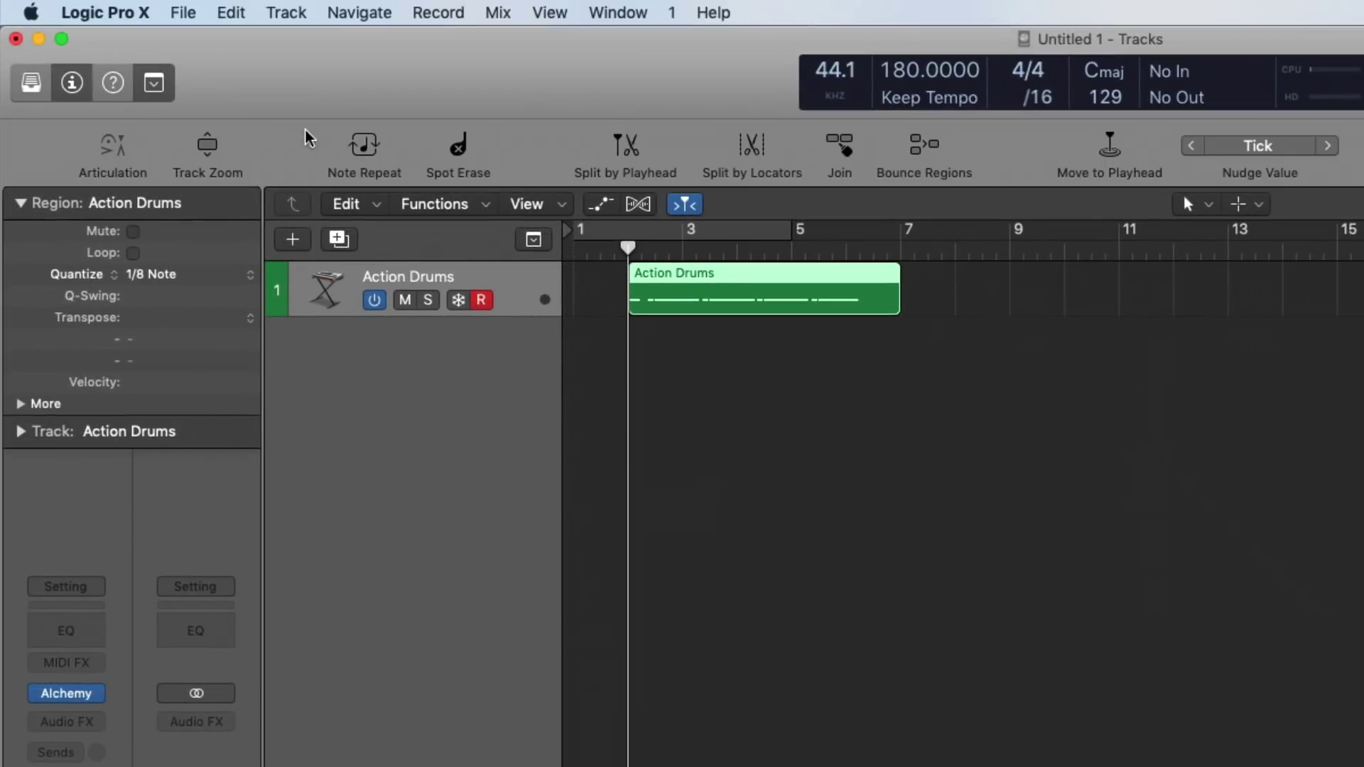
- Turn on Note Repeat at a 1/8 Note rate and record repeated drum hits
{"action": "left_click", "coordinate": [359, 160]}
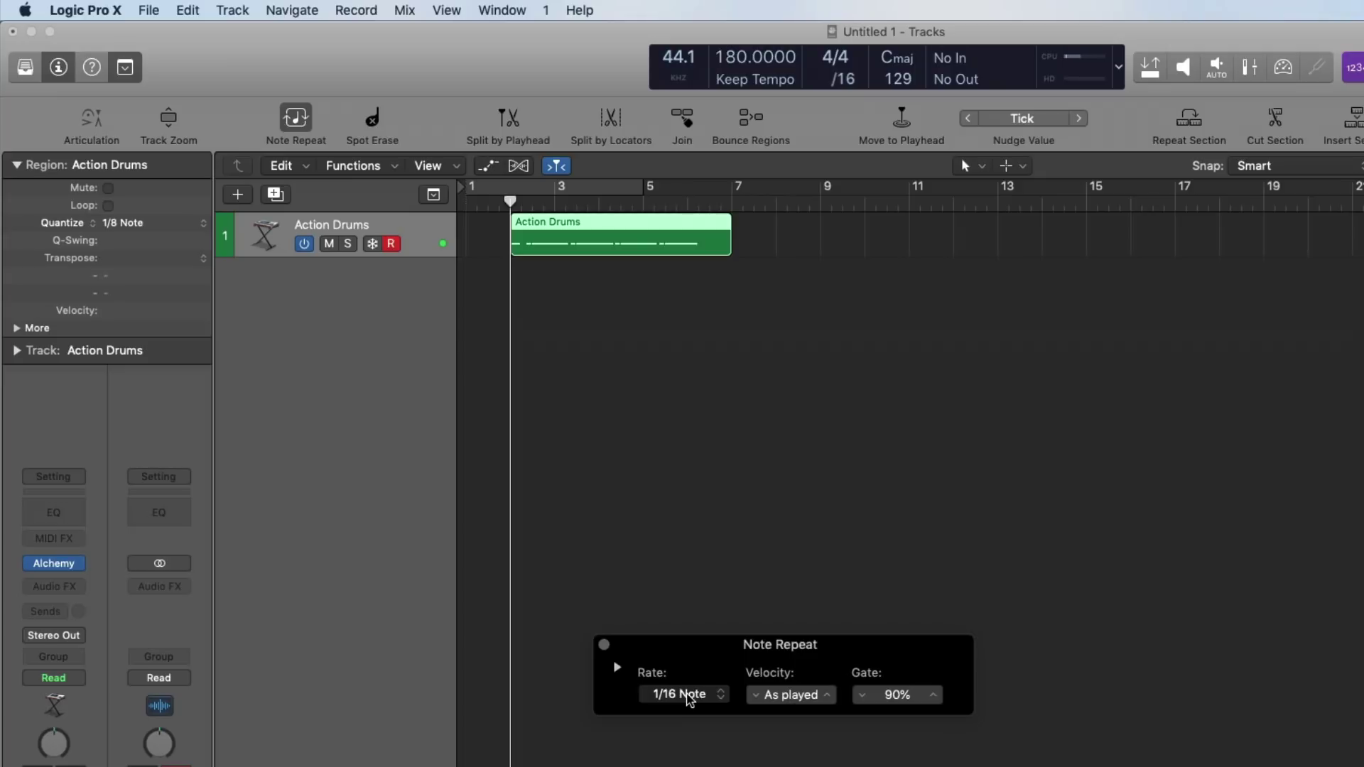
{"action": "left_click", "coordinate": [686, 695]}
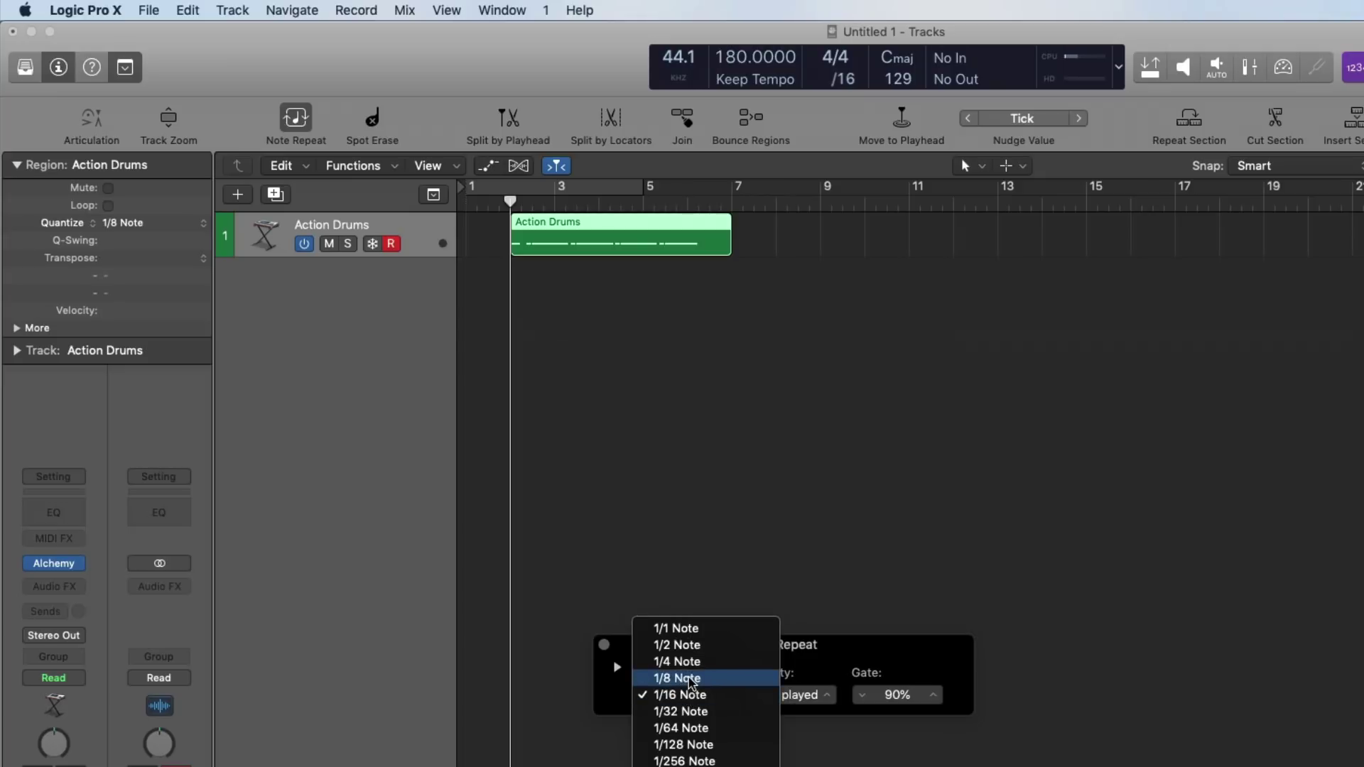
{"action": "left_click", "coordinate": [689, 678]}
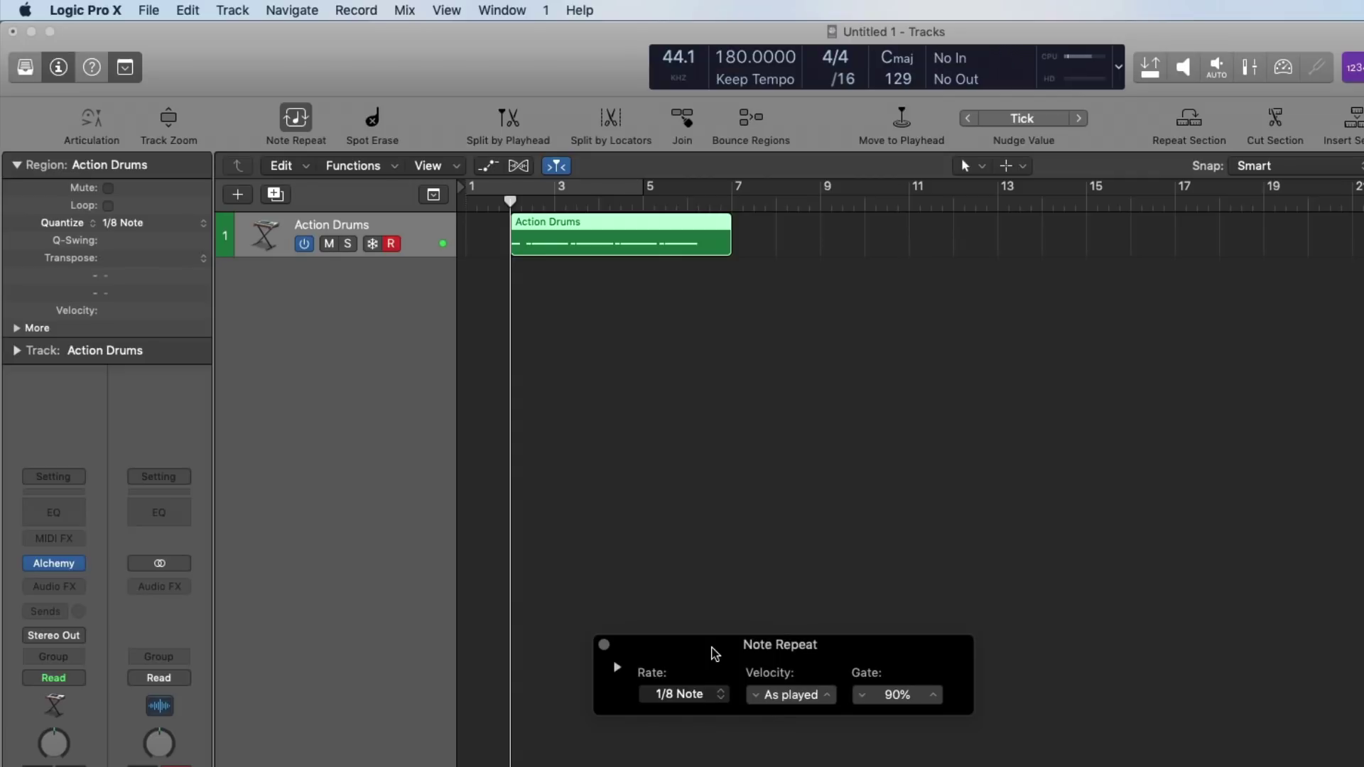
{"action": "key", "text": "r"}
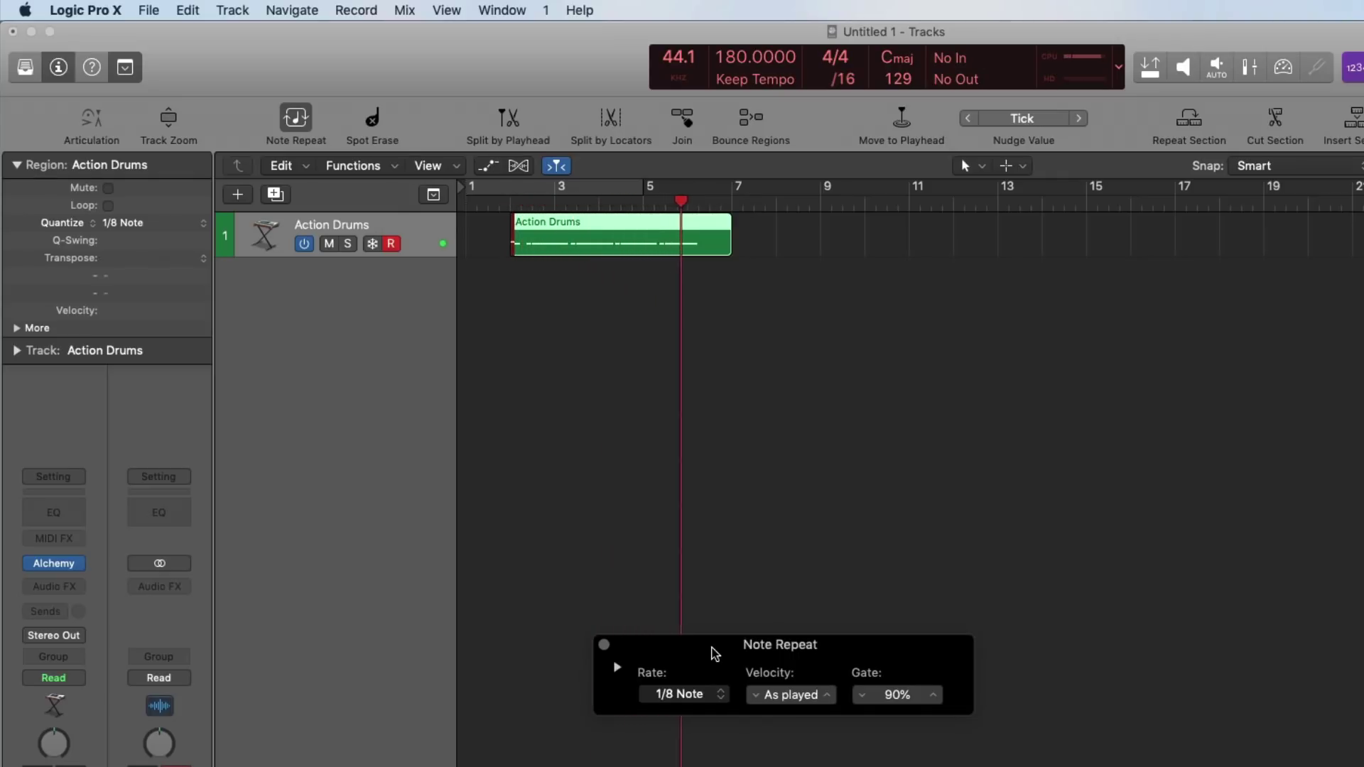
{"action": "key", "text": "space"}
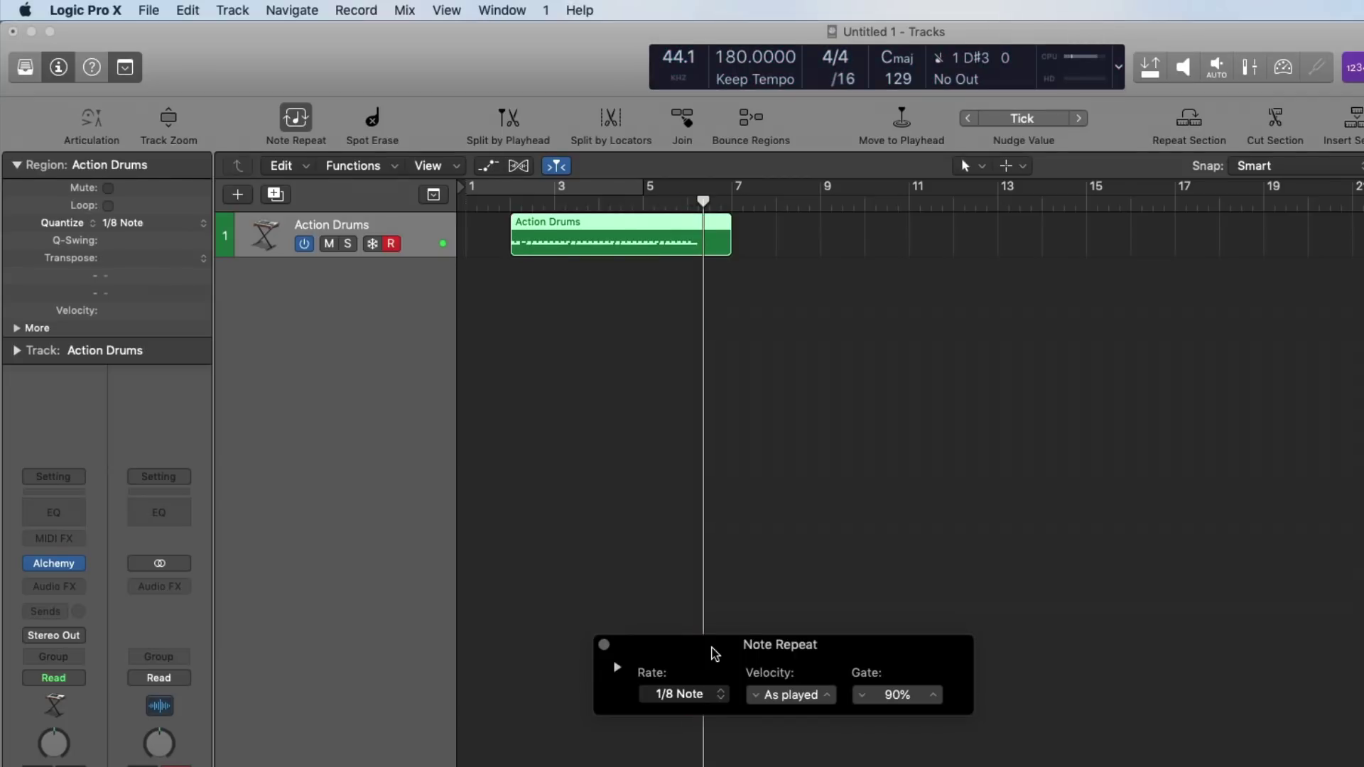
- Split the Action Drums region at bar 6 and delete the part after it
{"action": "left_click", "coordinate": [687, 228]}
{"action": "key", "text": "super+t"}
{"action": "key", "text": "Return"}
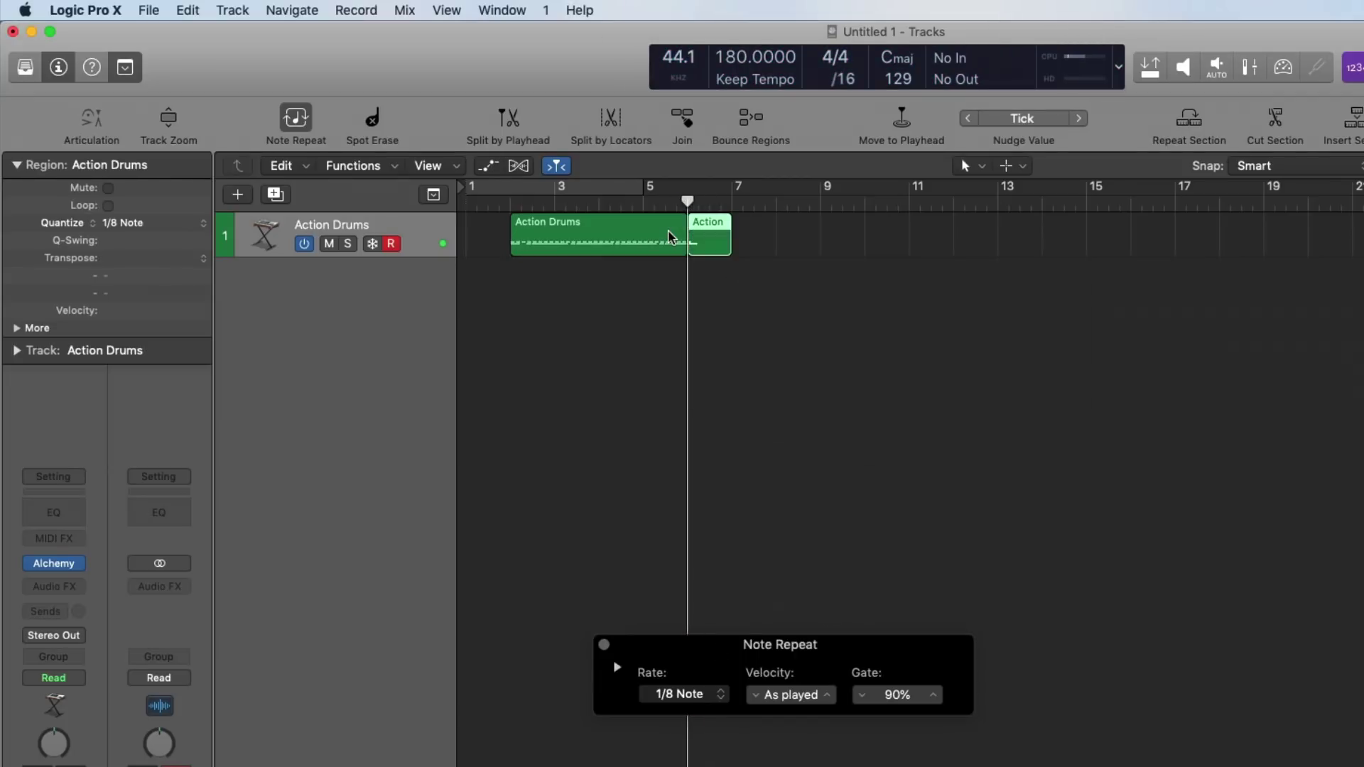
{"action": "key", "text": "BackSpace"}
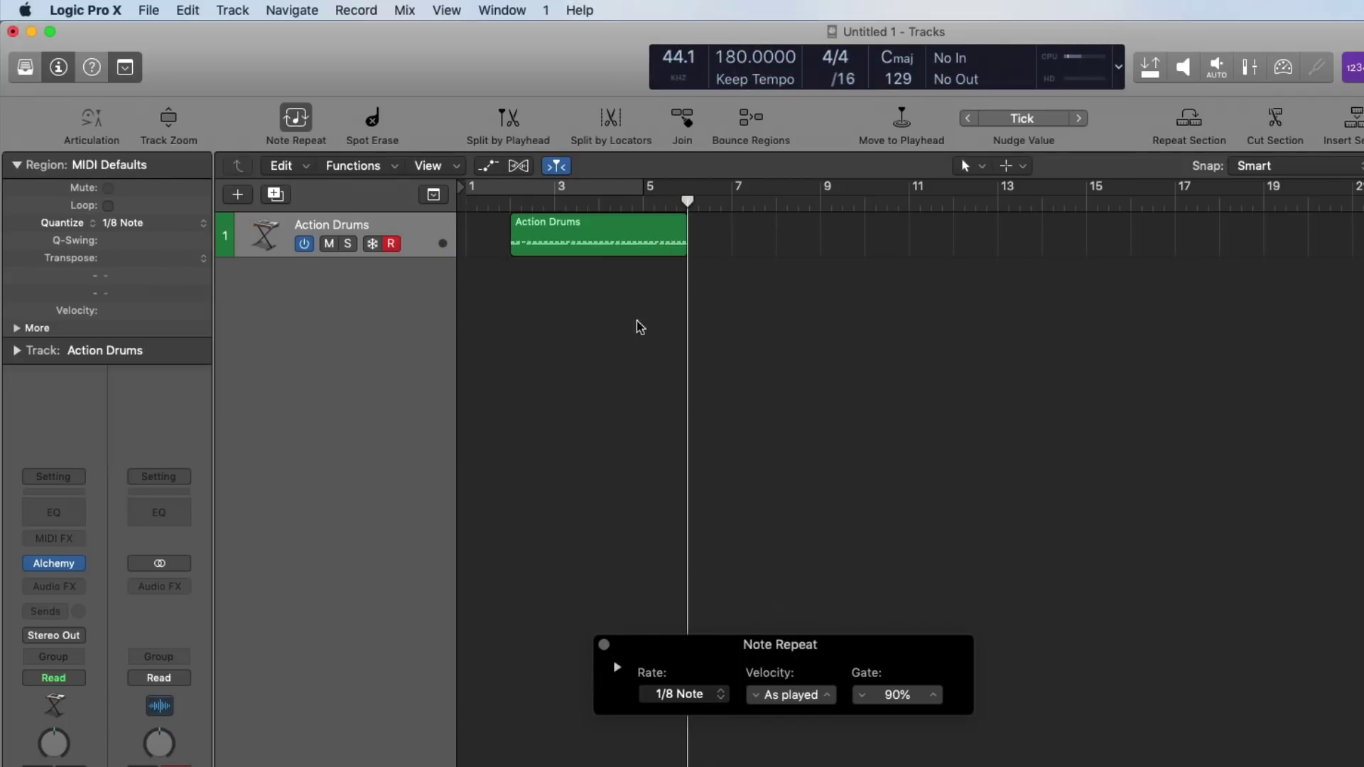
- Turn off note repeat, hide the extra editing row, and open the Action Drums region's notes
{"action": "left_click", "coordinate": [291, 122]}
{"action": "left_click", "coordinate": [123, 71]}
{"action": "double_click", "coordinate": [587, 168]}
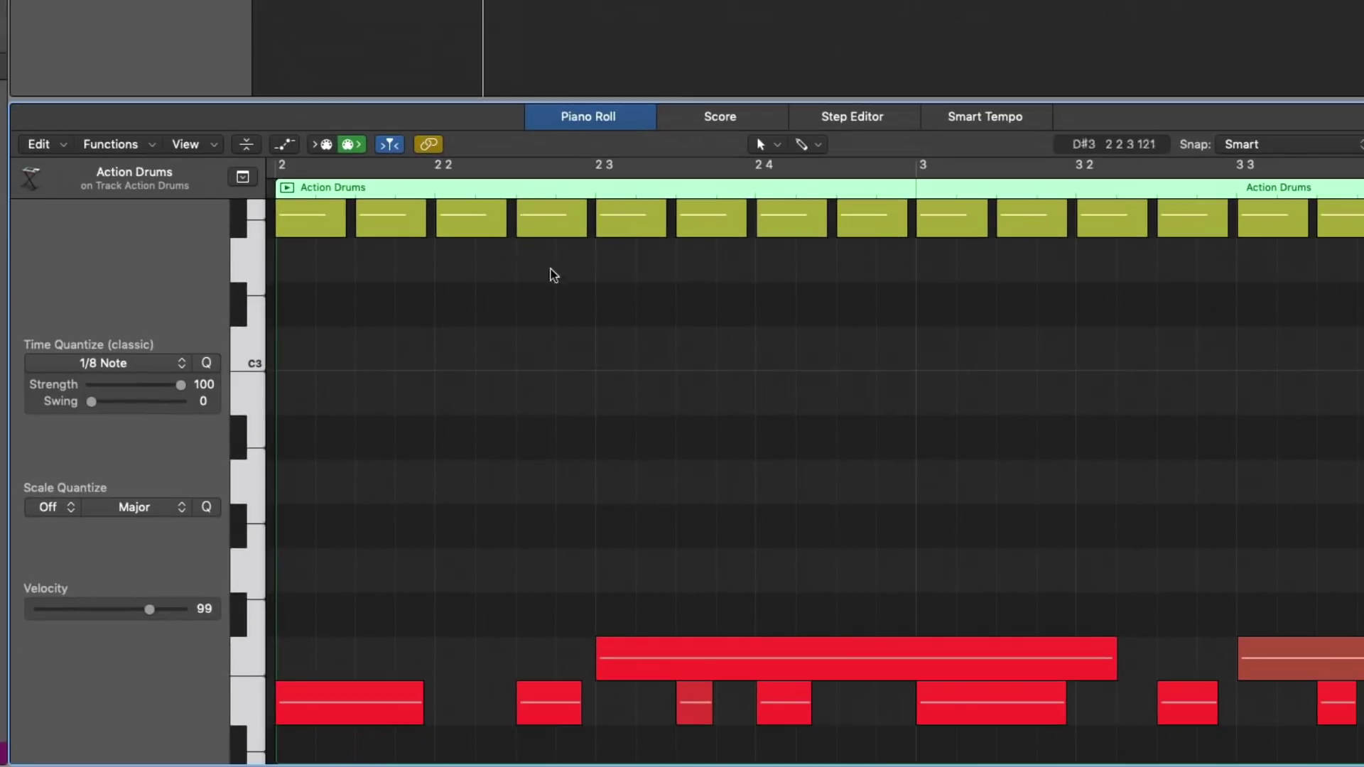
{"action": "scroll", "coordinate": [688, 478], "scroll_direction": "down", "scroll_amount": 3}
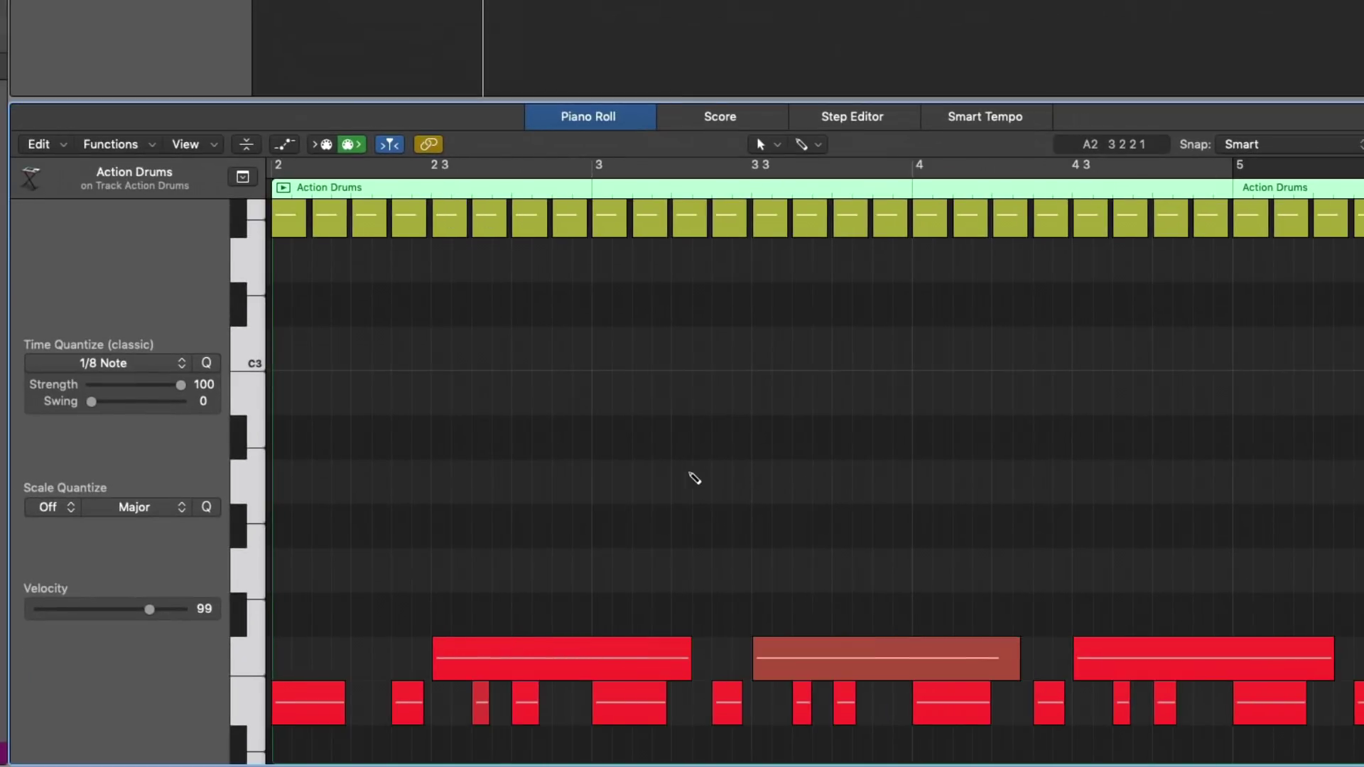
{"action": "scroll", "coordinate": [694, 478], "scroll_direction": "up", "scroll_amount": 3}
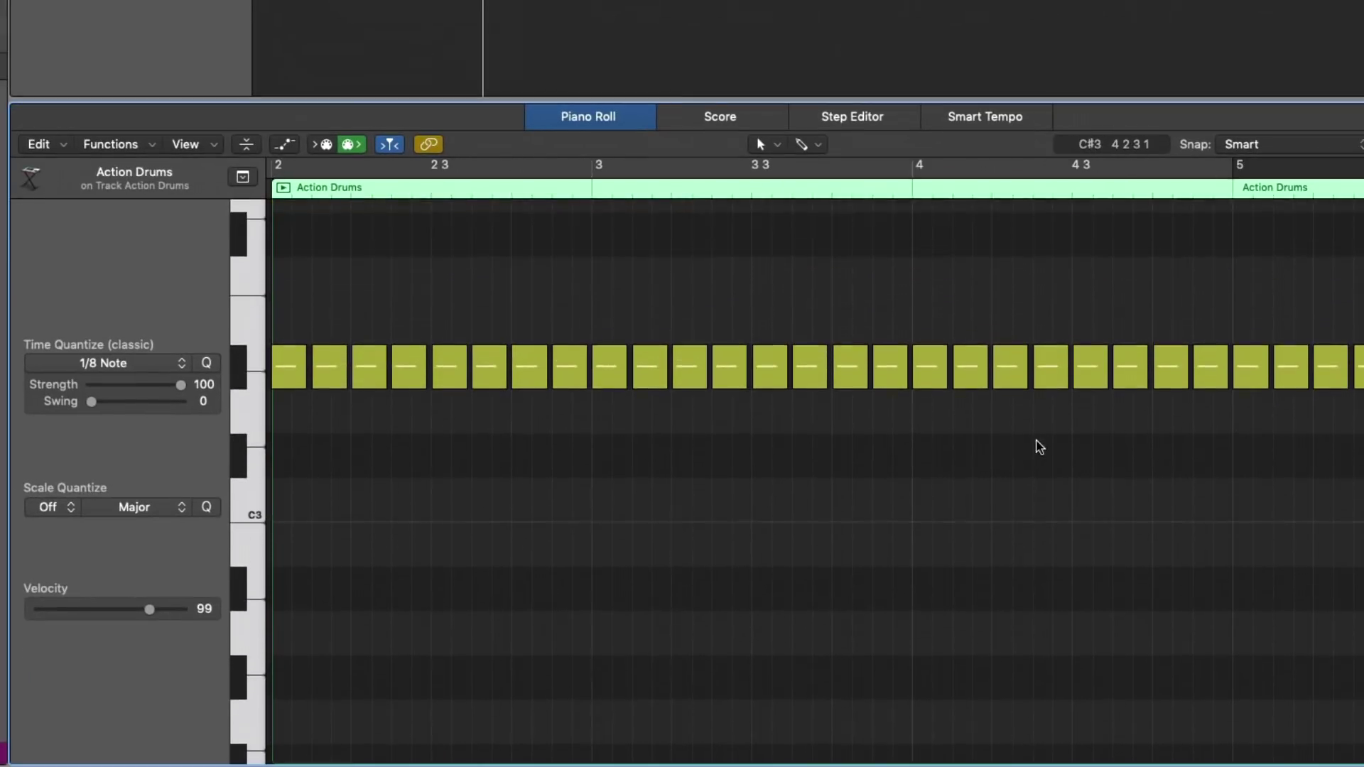
- Raise the velocity of all 32 C#3 notes from 89 to 109
{"action": "left_click", "coordinate": [242, 373]}
{"action": "scroll", "coordinate": [426, 441], "scroll_direction": "down", "scroll_amount": 3}
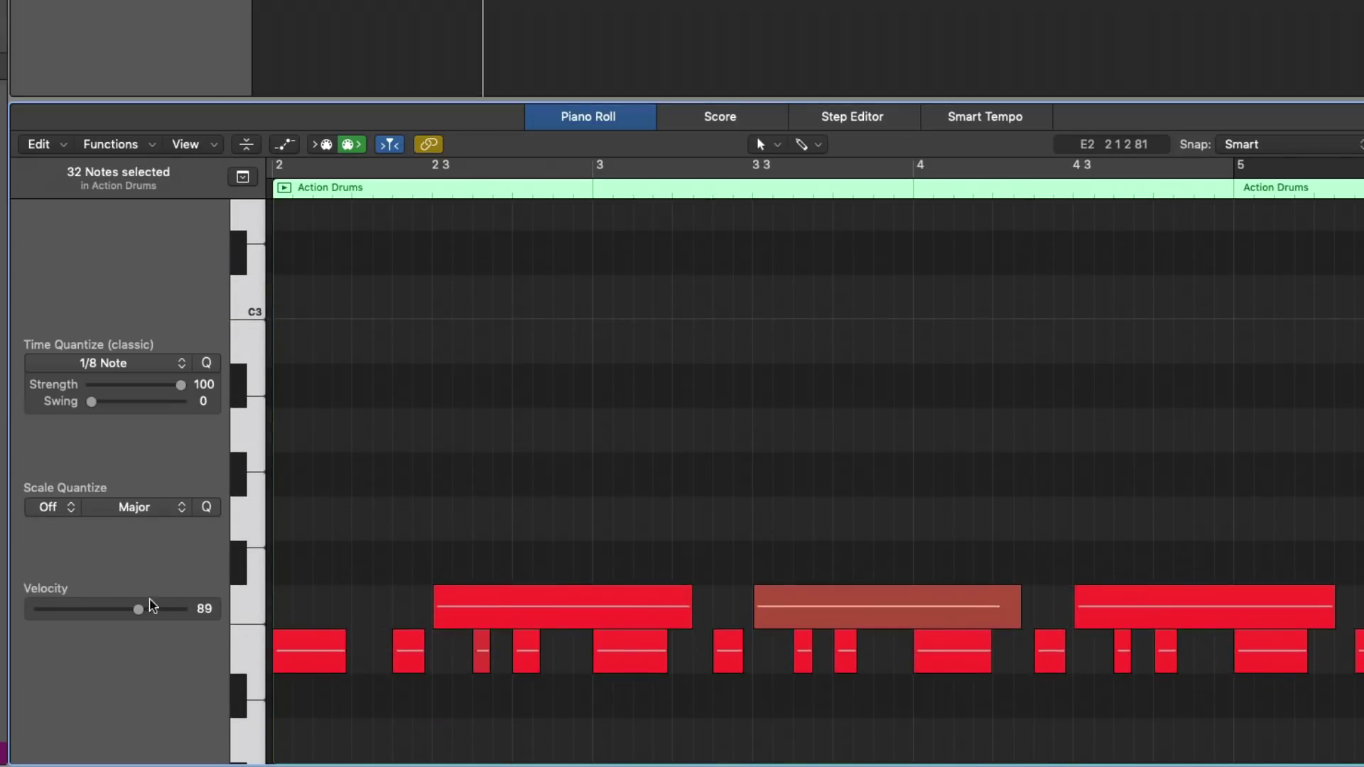
{"action": "left_click_drag", "start_coordinate": [139, 609], "coordinate": [161, 609]}
{"action": "scroll", "coordinate": [472, 551], "scroll_direction": "up", "scroll_amount": 3}
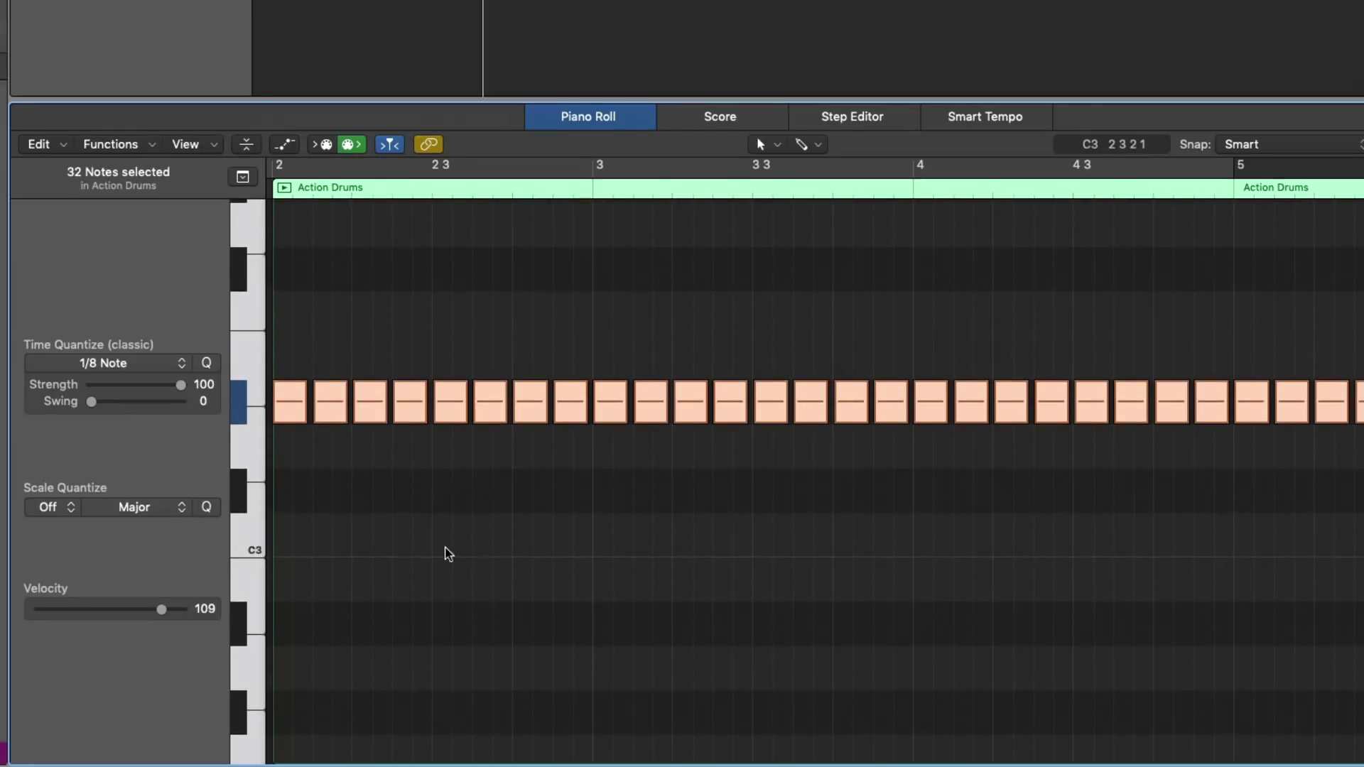
- Deselect the notes, zoom to fit the region, and select all 52 notes
{"action": "left_click", "coordinate": [448, 553]}
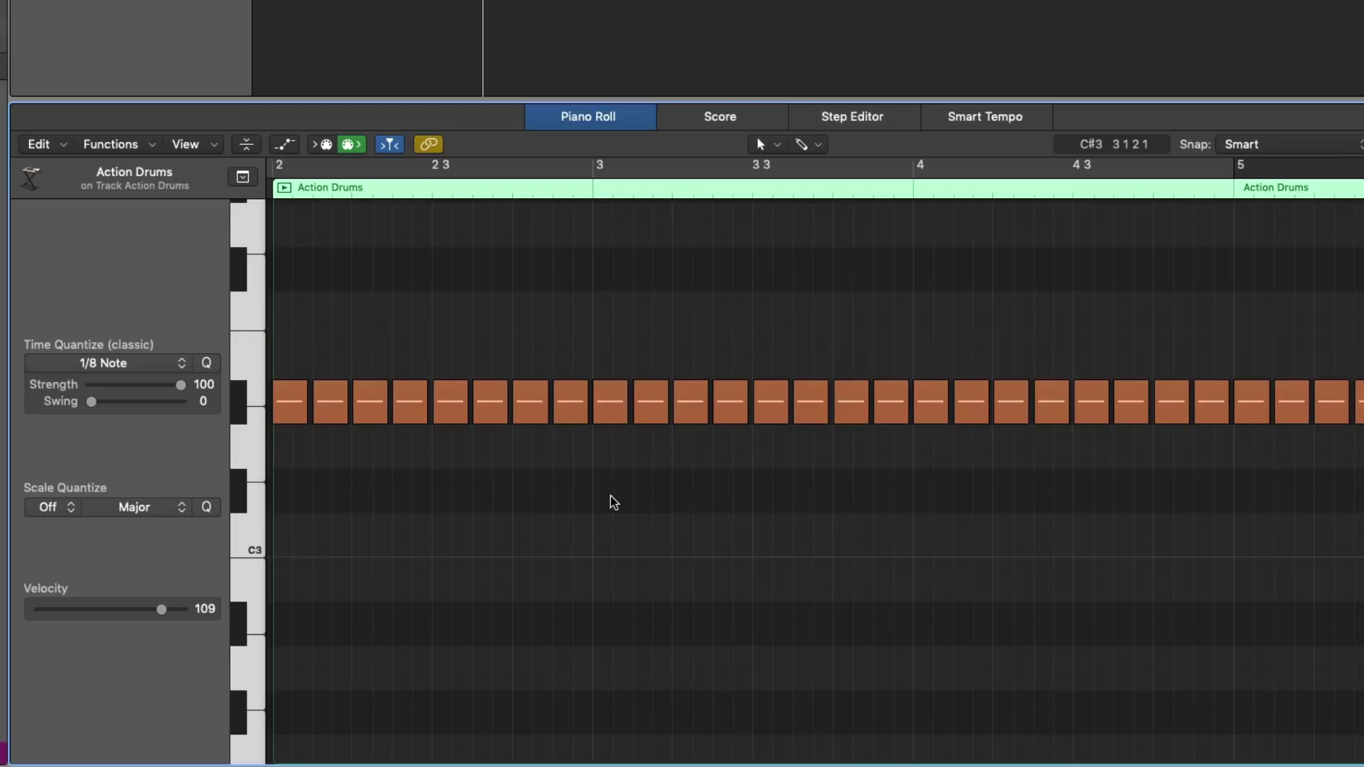
{"action": "key", "text": "z"}
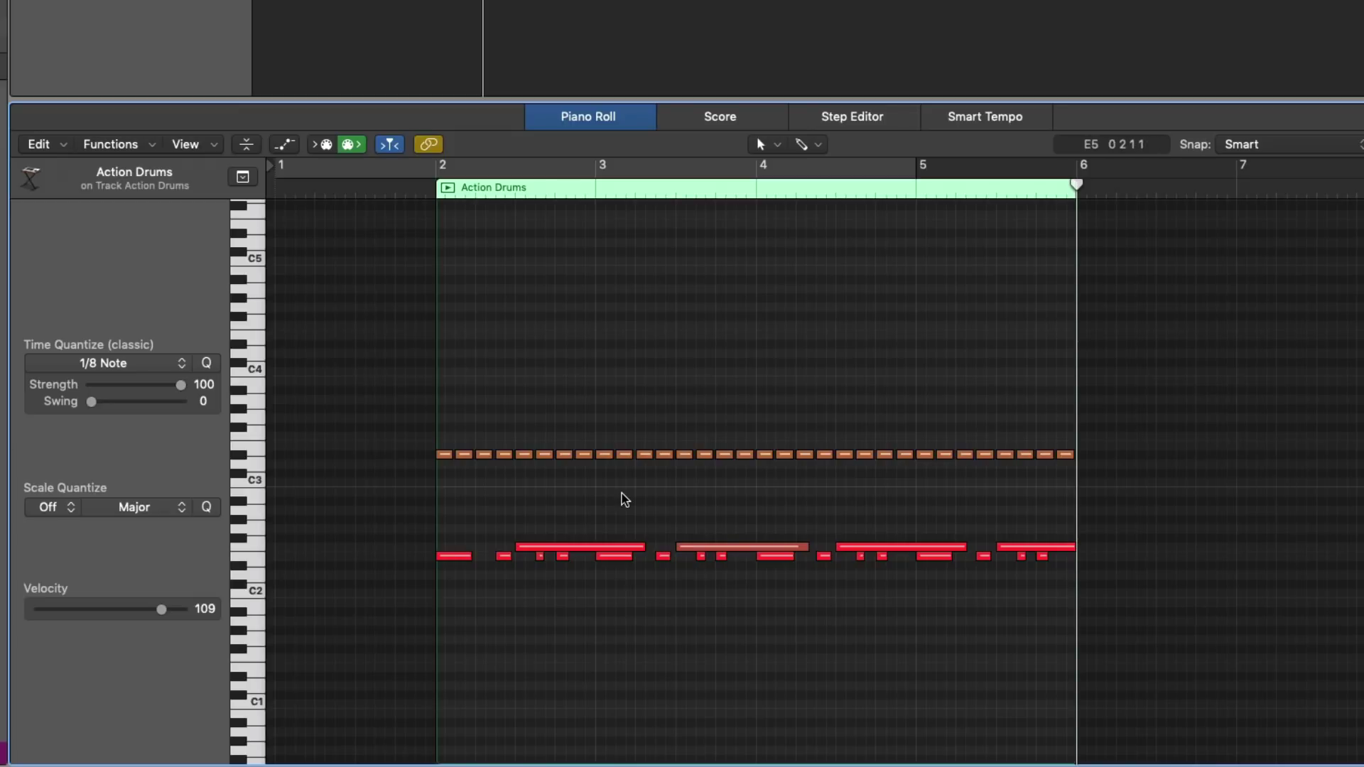
{"action": "key", "text": "super+a"}
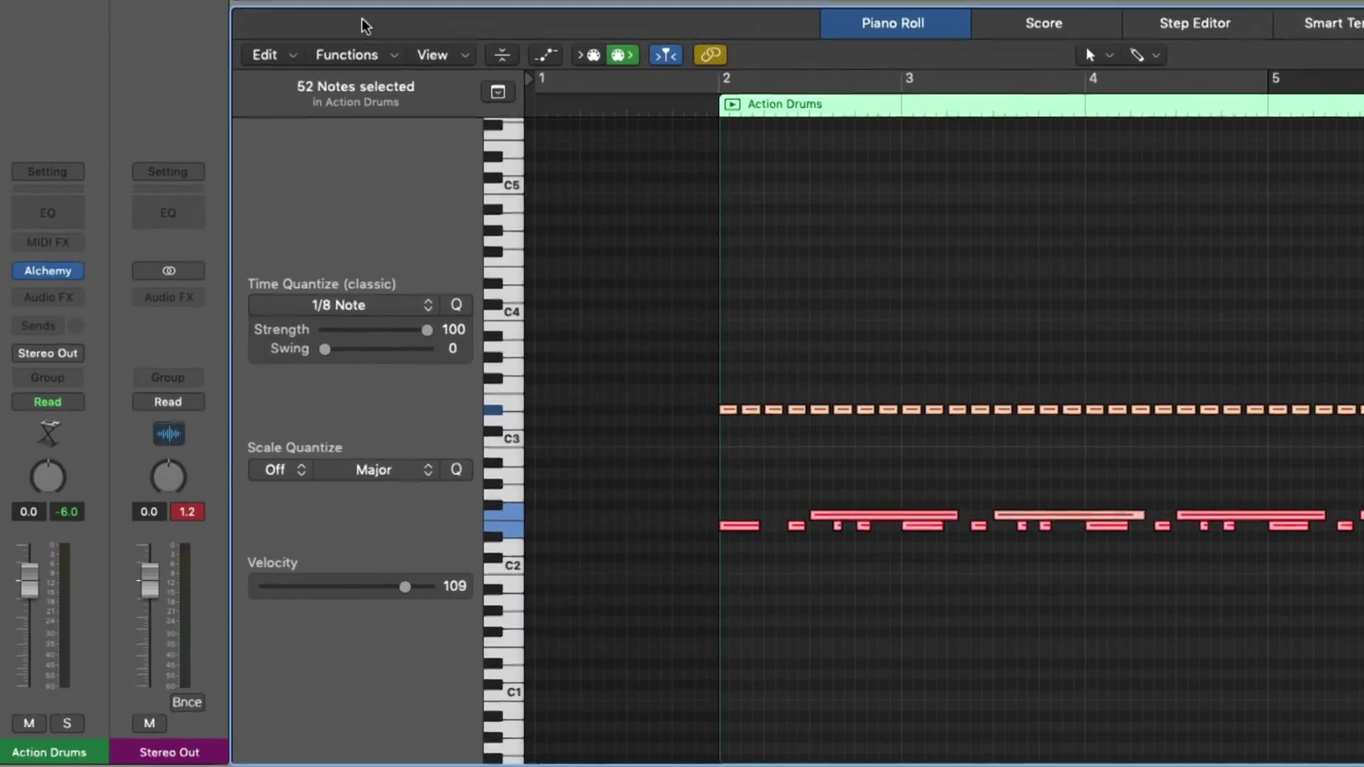
- Apply the Humanize MIDI Transform to the selected Action Drums notes
{"action": "left_click", "coordinate": [128, 145]}
{"action": "mouse_move", "coordinate": [393, 246]}
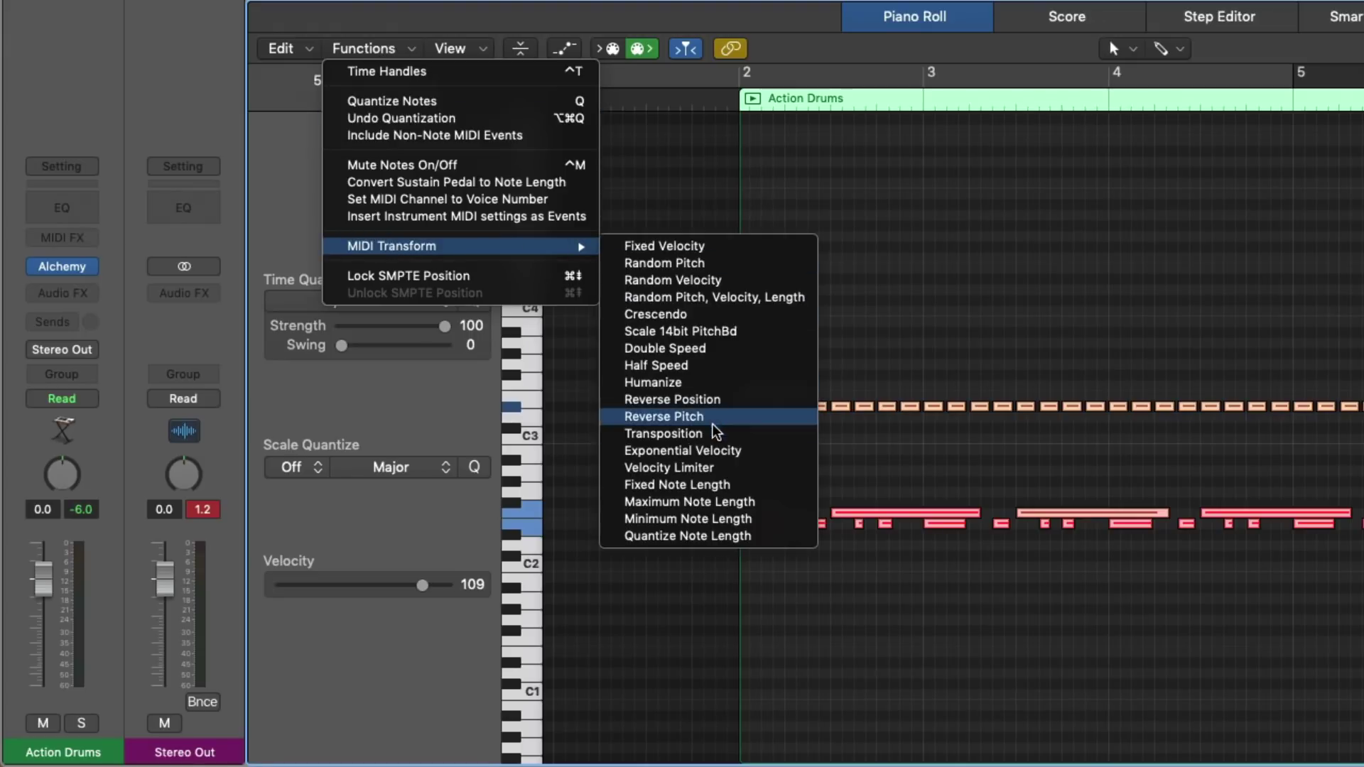
{"action": "left_click", "coordinate": [738, 382]}
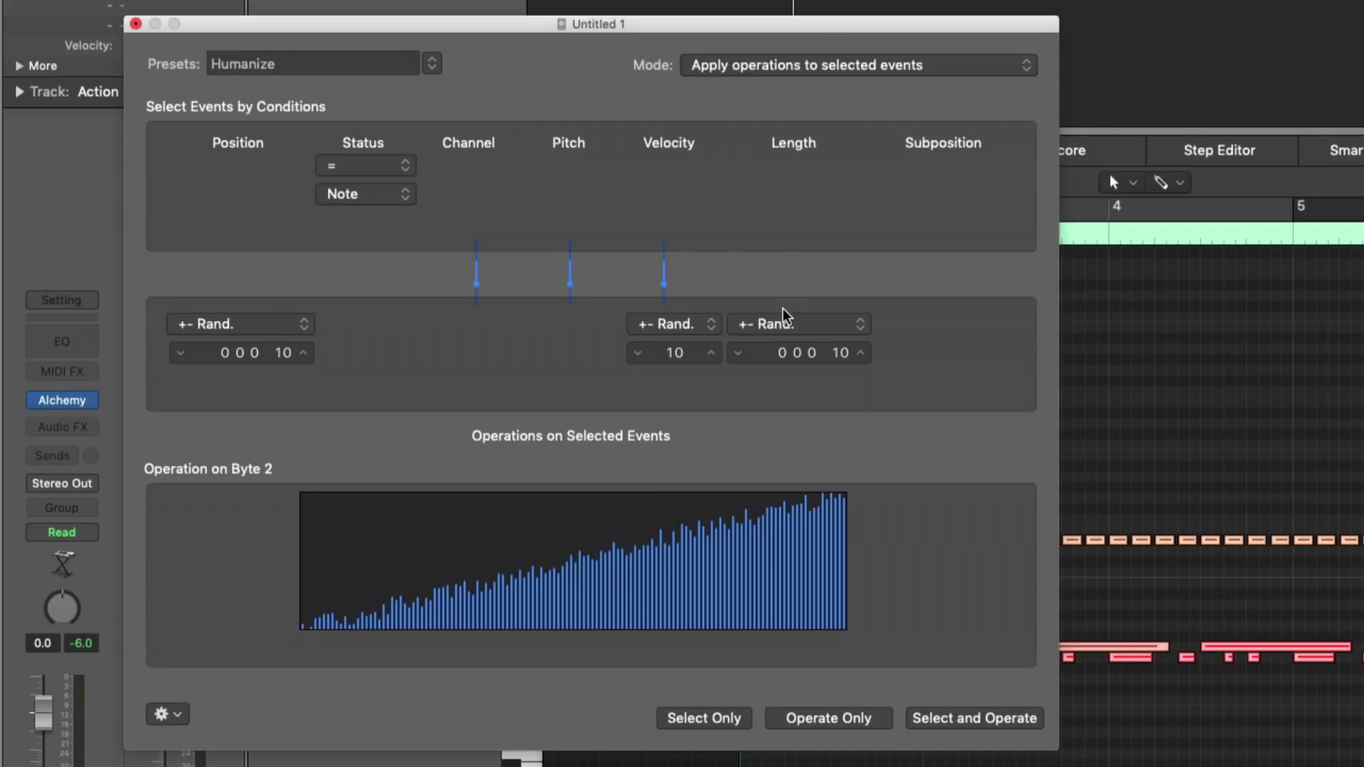
- Move the Transform window aside, zoom to bar 4, and re-randomize the notes twice
{"action": "left_click_drag", "start_coordinate": [731, 24], "coordinate": [430, 27]}
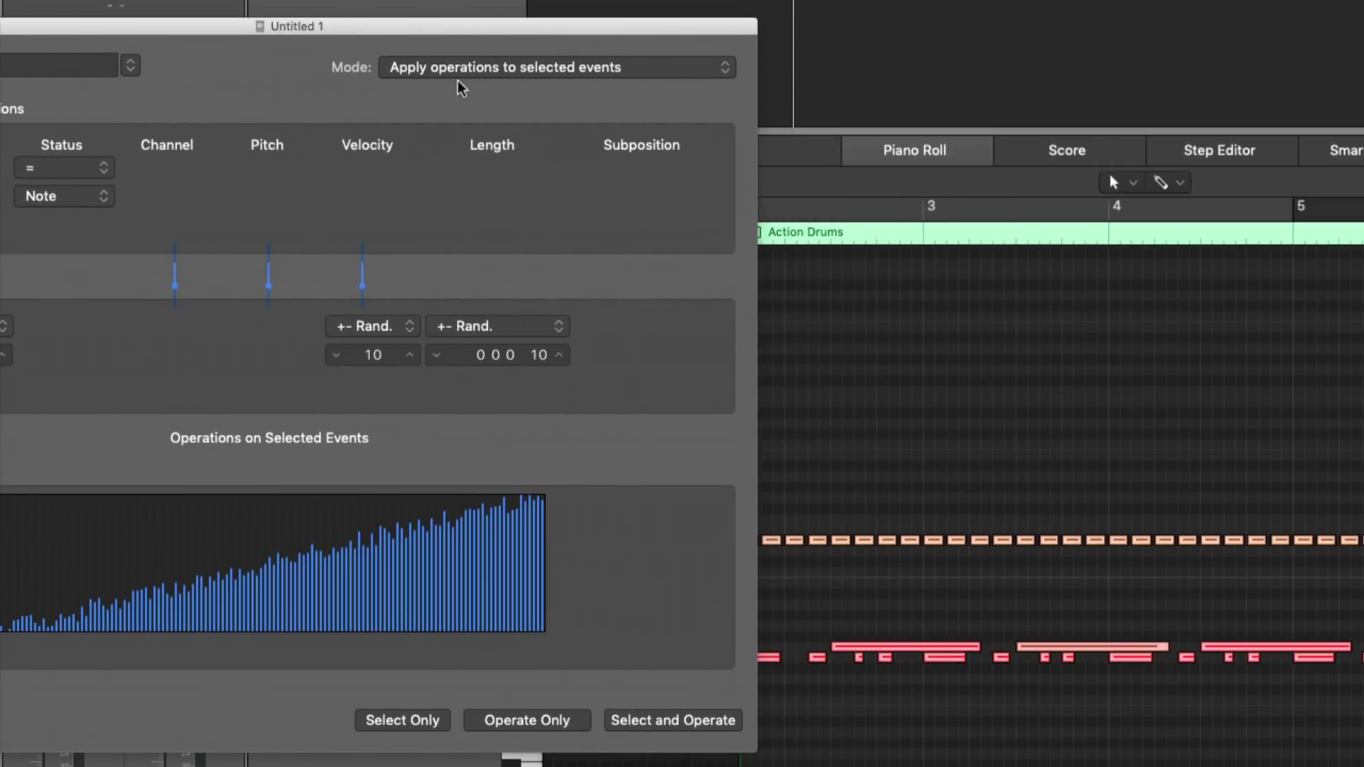
{"action": "left_click", "coordinate": [1050, 381]}
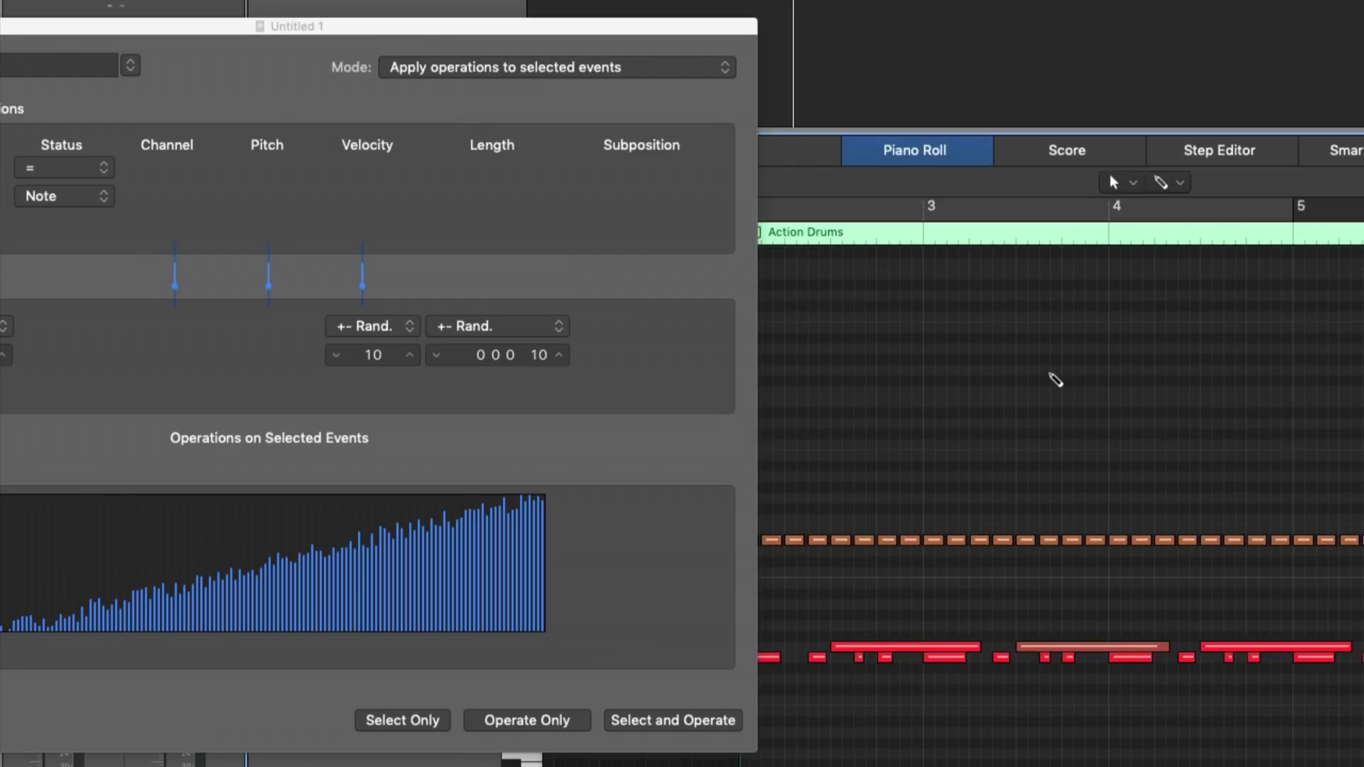
{"action": "key", "text": "super+Right"}
{"action": "scroll", "coordinate": [1049, 373], "scroll_direction": "left", "scroll_amount": 5}
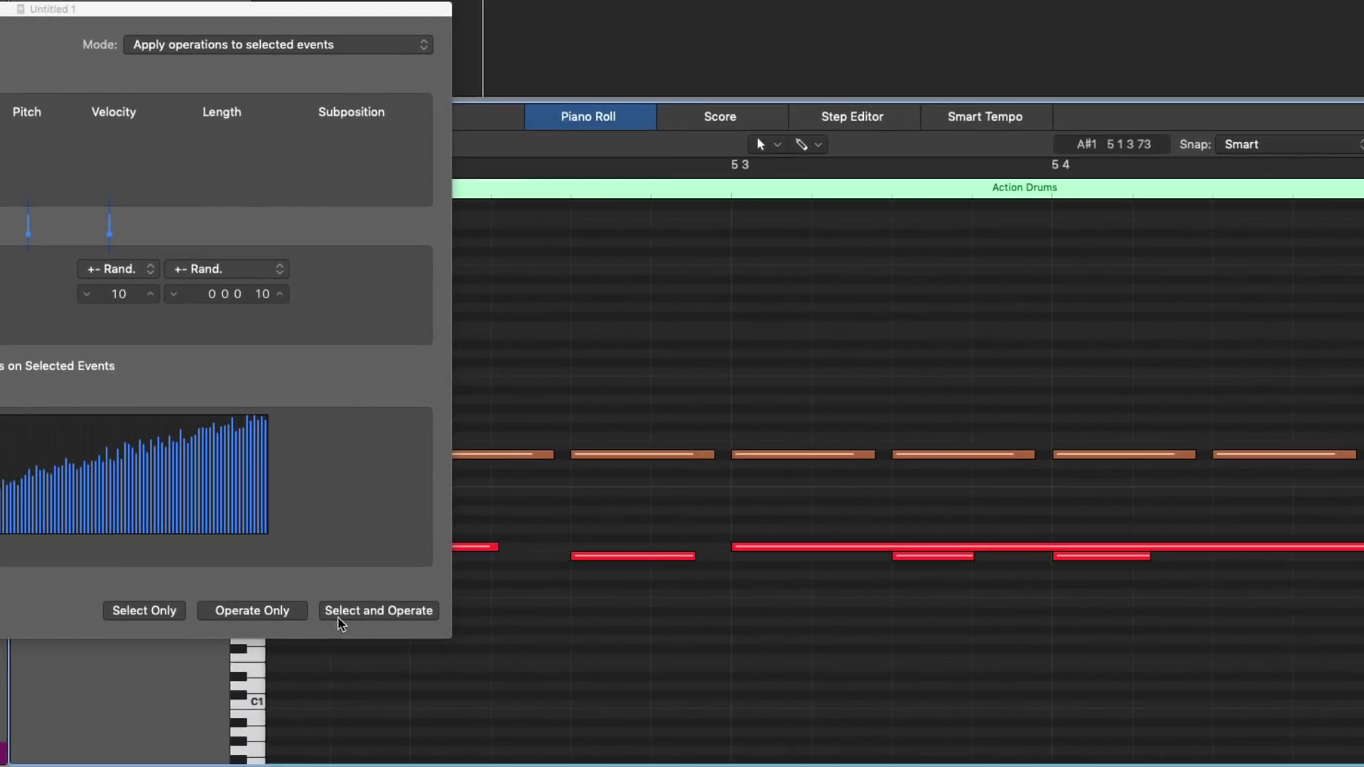
{"action": "left_click", "coordinate": [340, 611]}
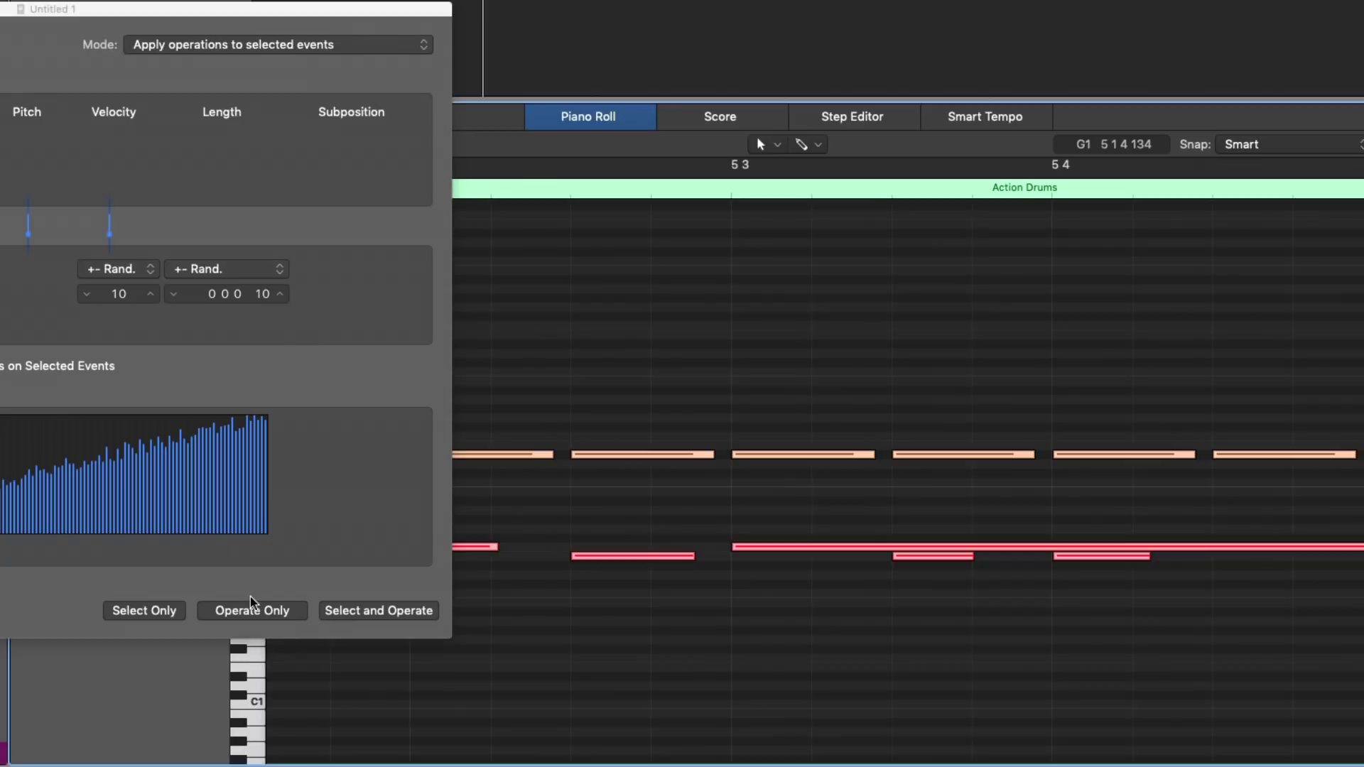
{"action": "left_click", "coordinate": [222, 612]}
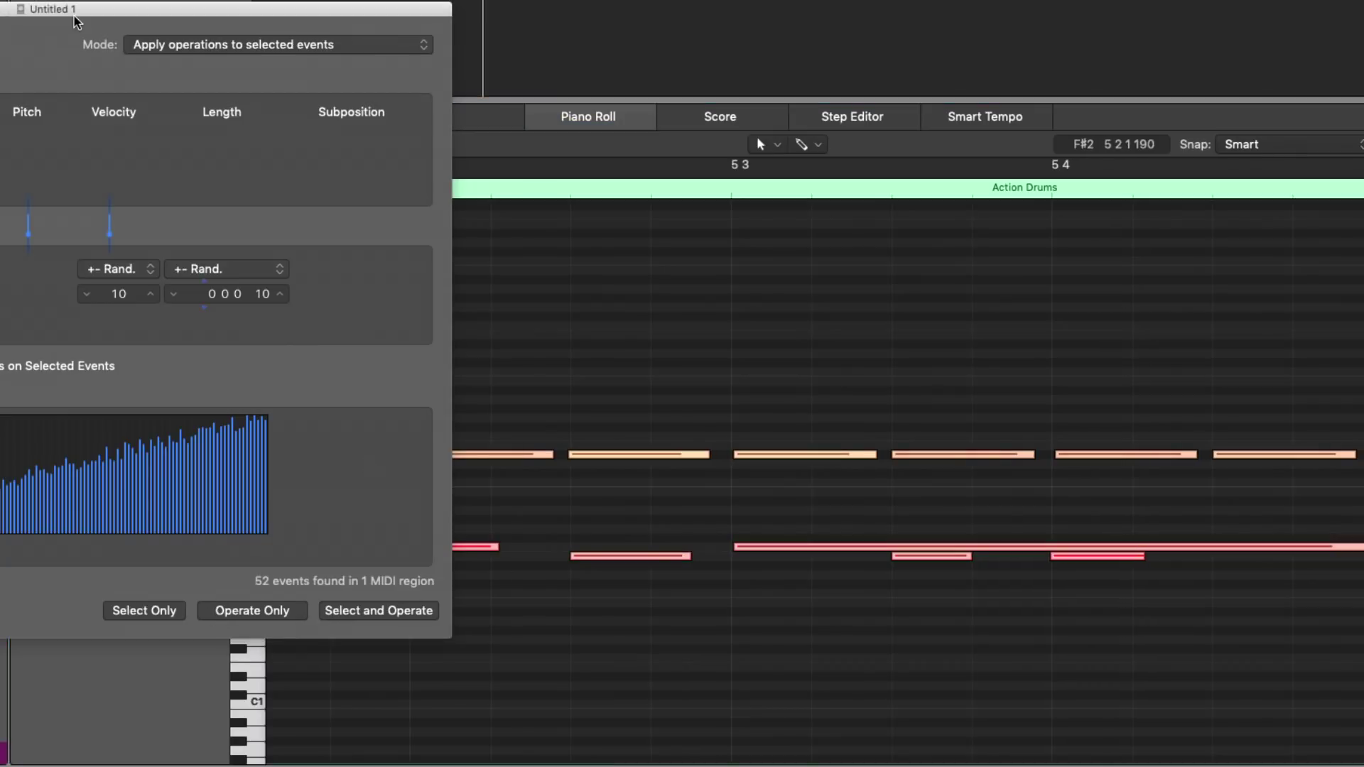
- Close the Transform window, deselect all notes, and adjust the Piano Roll zoom
{"action": "double_click", "coordinate": [41, 10]}
{"action": "left_click", "coordinate": [61, 3]}
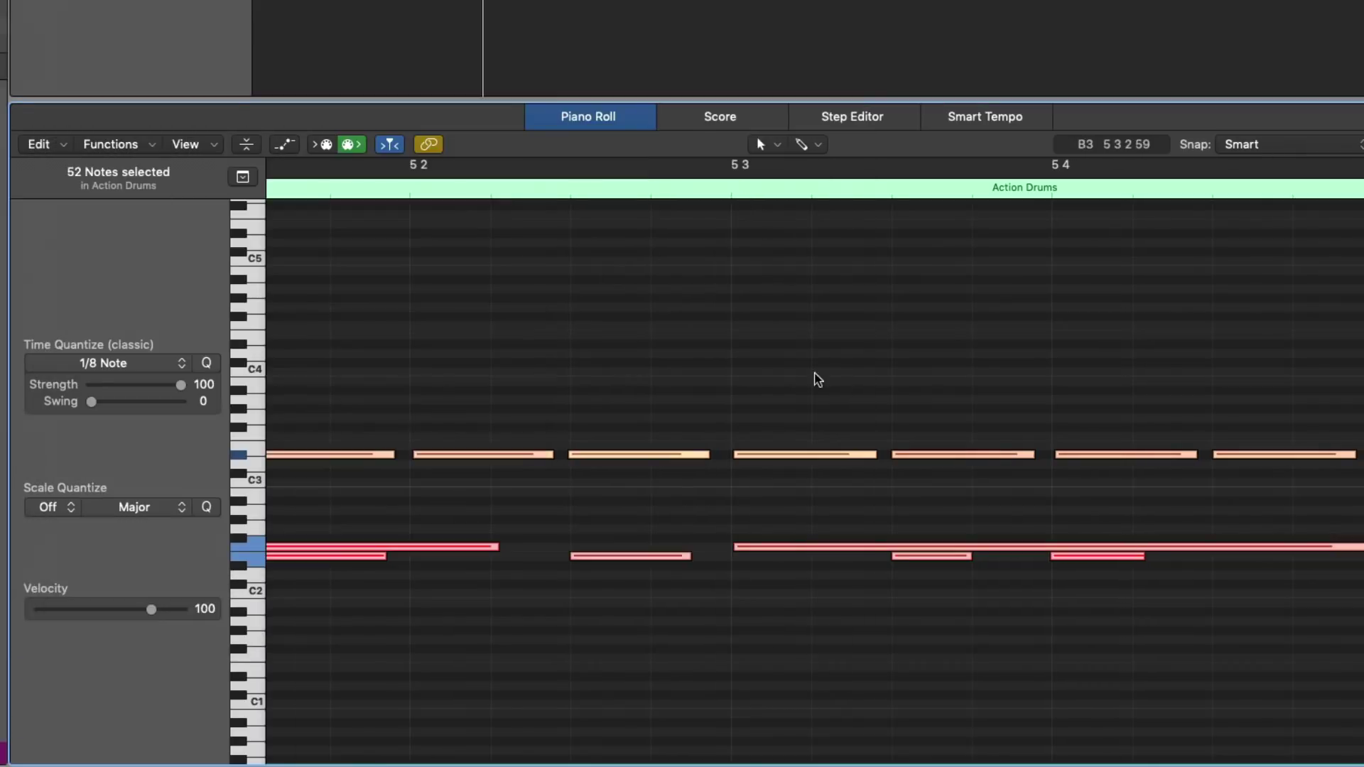
{"action": "left_click", "coordinate": [597, 359]}
{"action": "key", "text": "super+Left"}
{"action": "key", "text": "super+Left"}
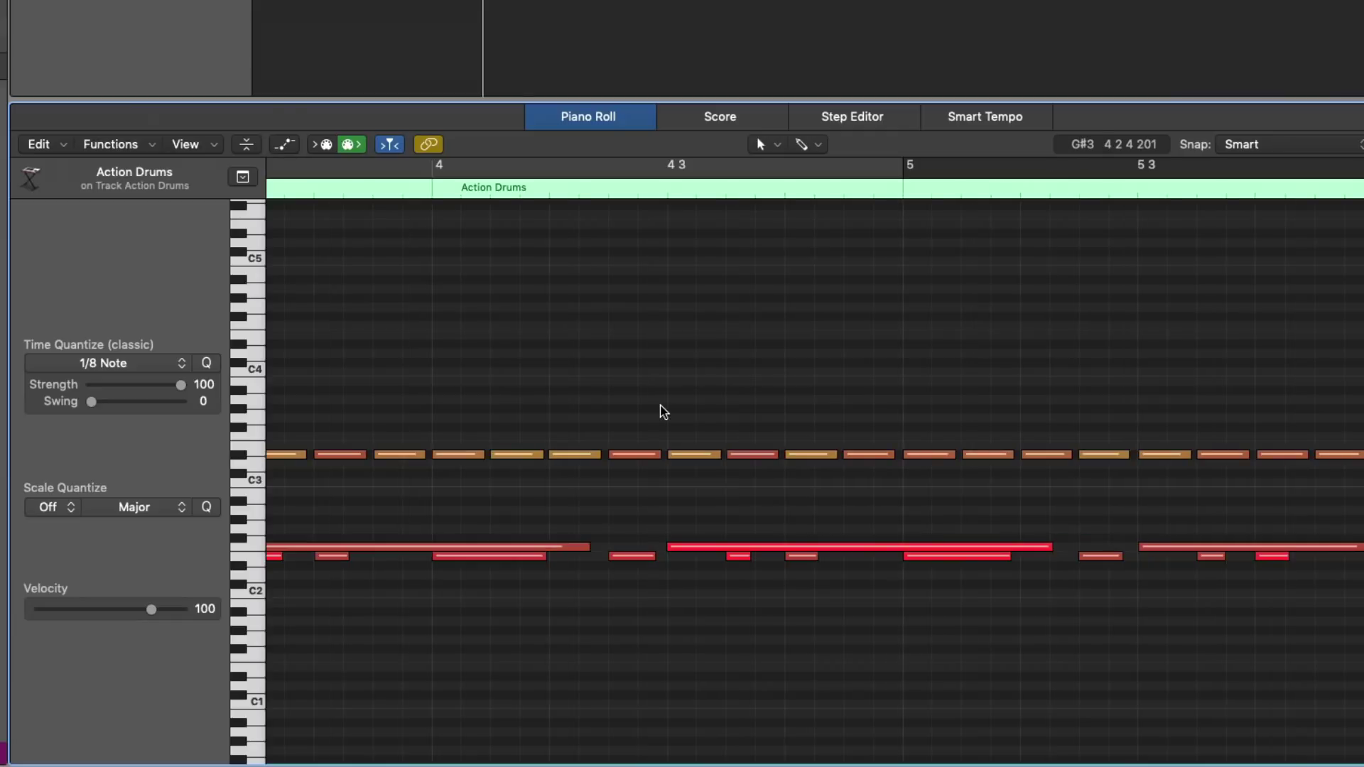
{"action": "key", "text": "super+Down"}
{"action": "key", "text": "super+Down"}
{"action": "key", "text": "super+Down"}
{"action": "key", "text": "super+Down"}
{"action": "key", "text": "super+Up"}
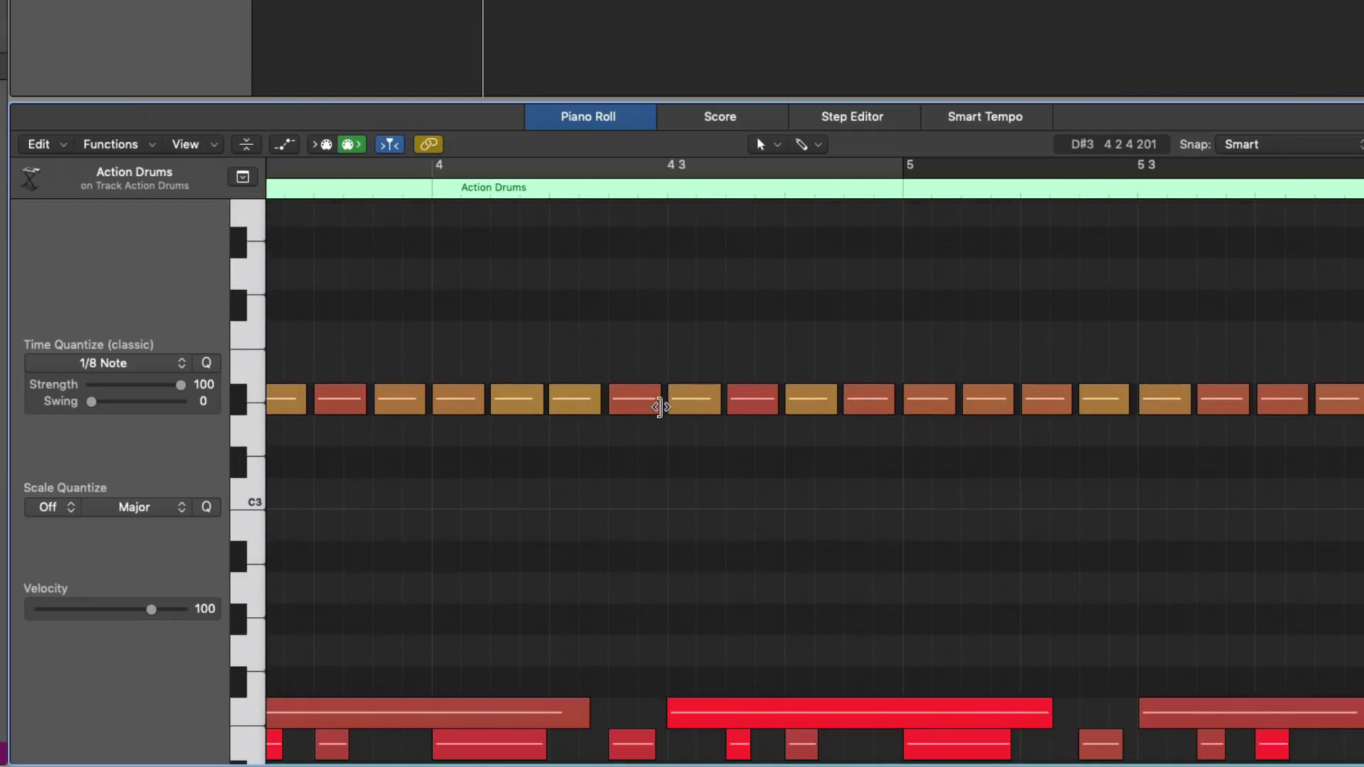
- Check three hi-hat notes' velocities, return the playhead to bar 2, and close the Piano Roll
{"action": "left_click", "coordinate": [688, 404]}
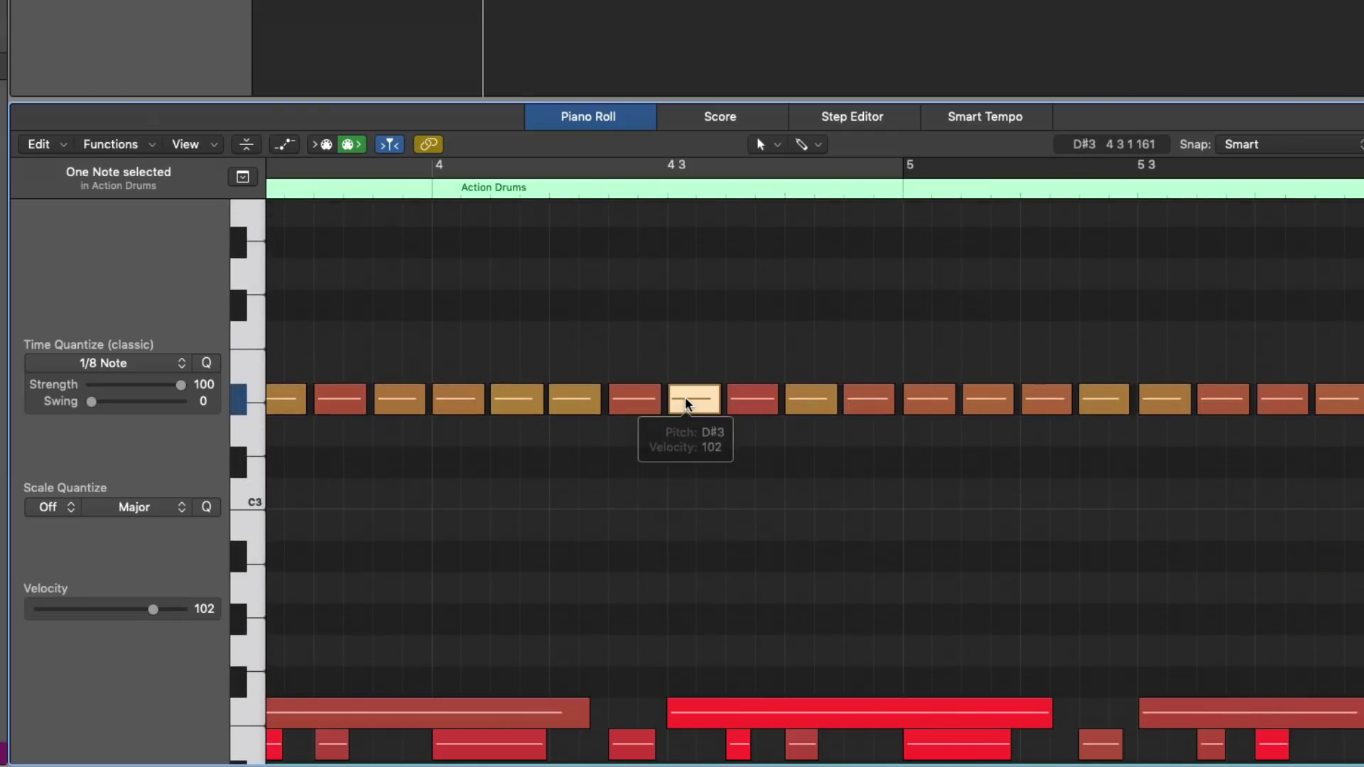
{"action": "left_click", "coordinate": [748, 402]}
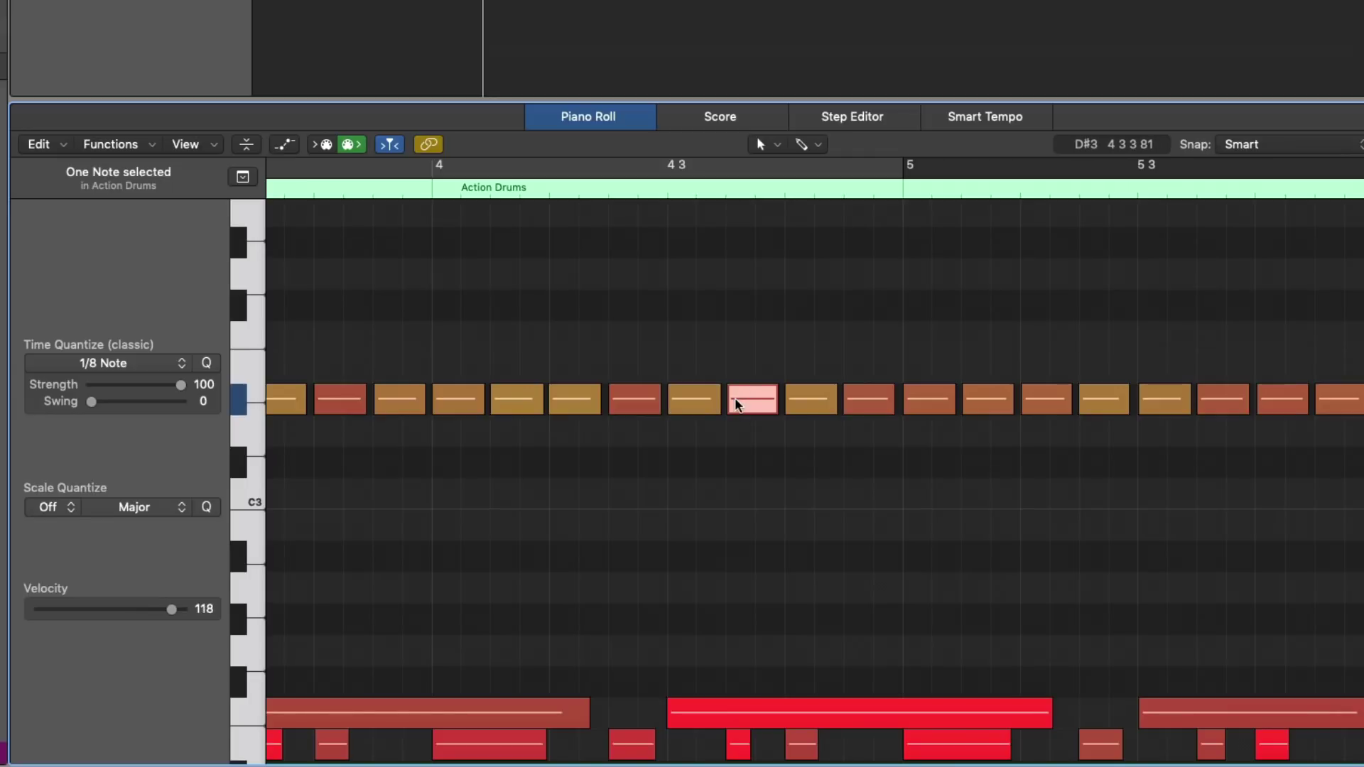
{"action": "left_click", "coordinate": [880, 400]}
{"action": "scroll", "coordinate": [828, 466], "scroll_direction": "down", "scroll_amount": 5}
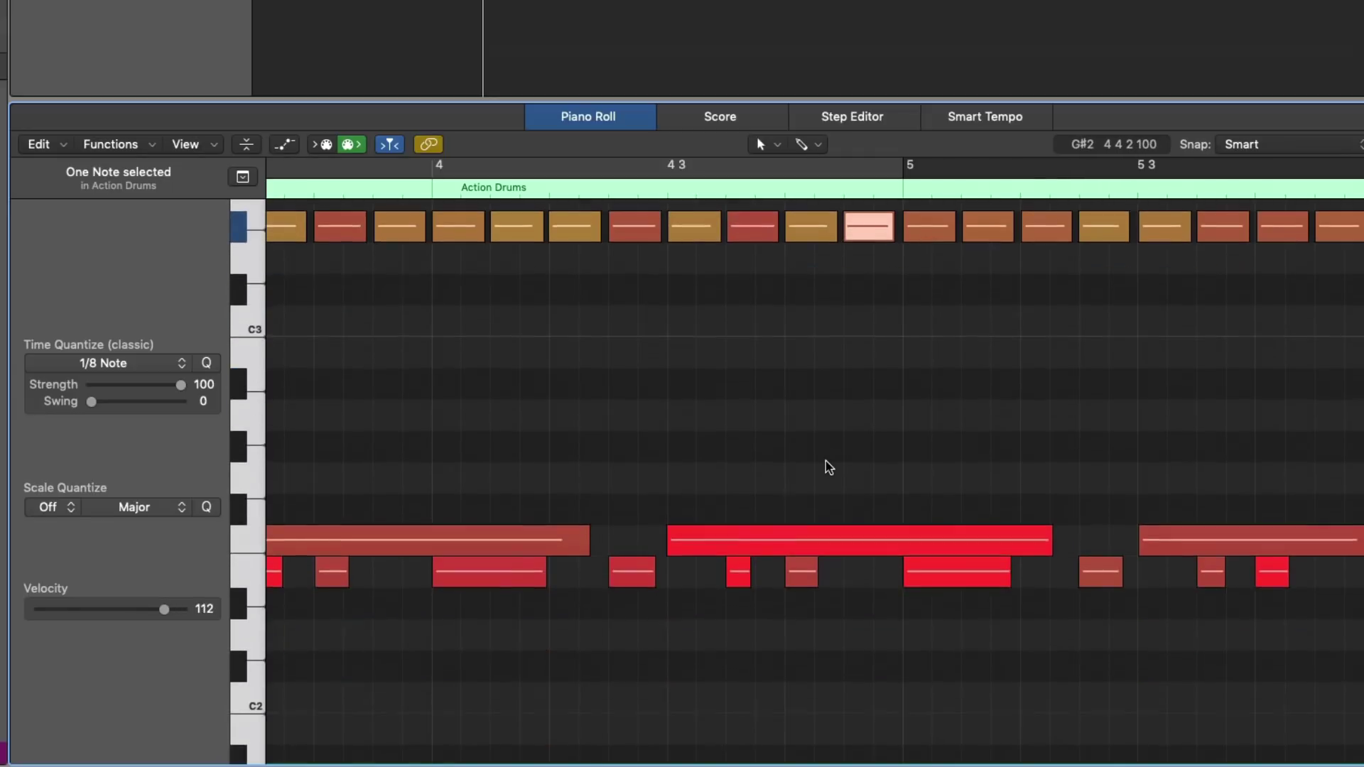
{"action": "scroll", "coordinate": [825, 466], "scroll_direction": "left", "scroll_amount": 4}
{"action": "scroll", "coordinate": [691, 425], "scroll_direction": "down", "scroll_amount": 3}
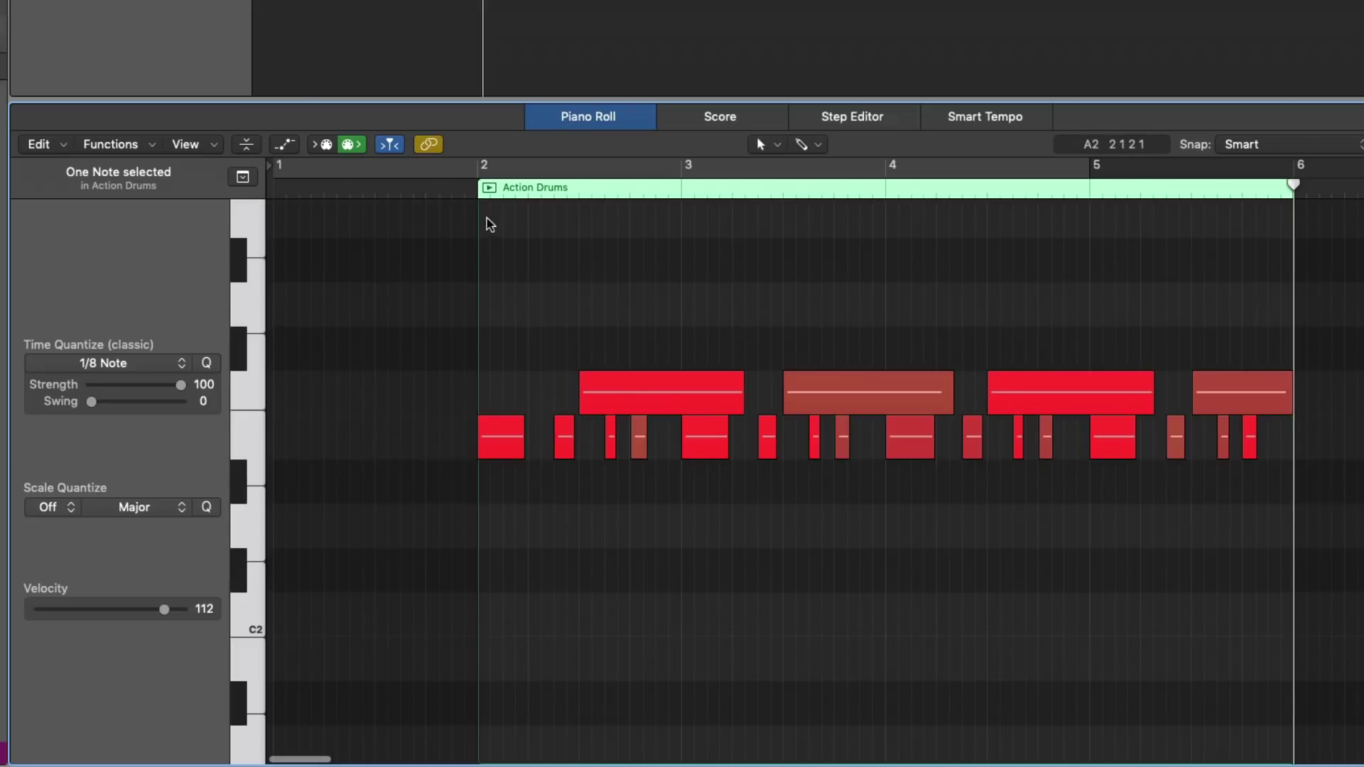
{"action": "left_click", "coordinate": [488, 189]}
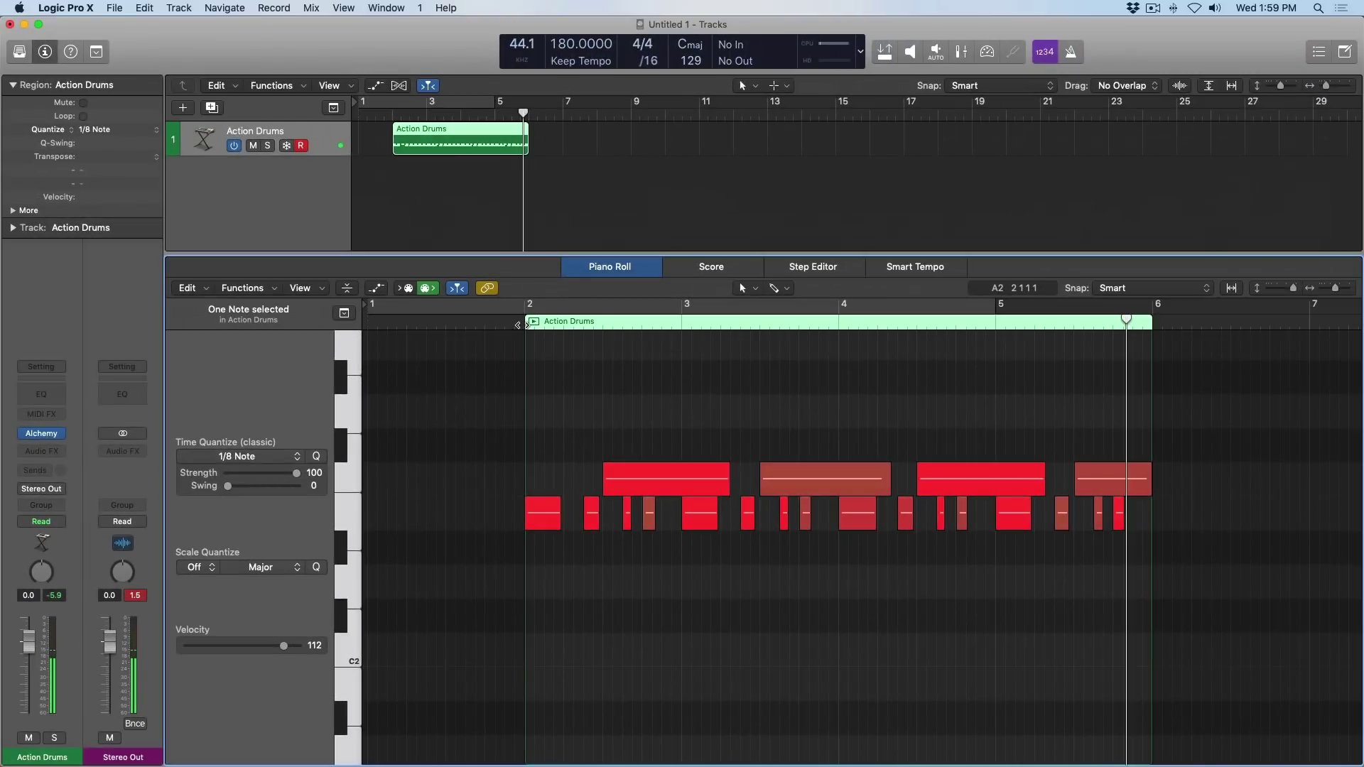
{"action": "key", "text": "e"}
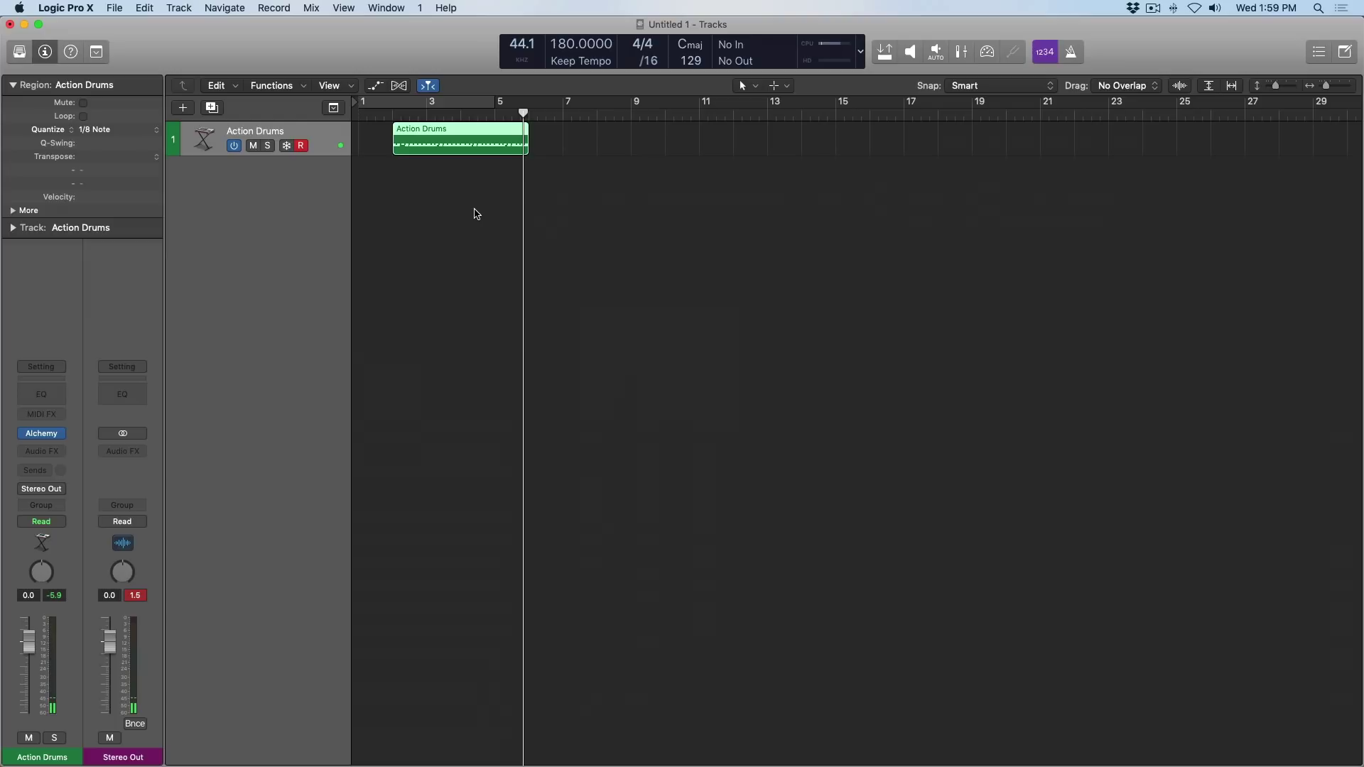
- Create a software instrument track with Alchemy's Mellow Chimes preset and delay at 33 %
{"action": "key", "text": "alt+super+n"}
{"action": "key", "text": "Return"}
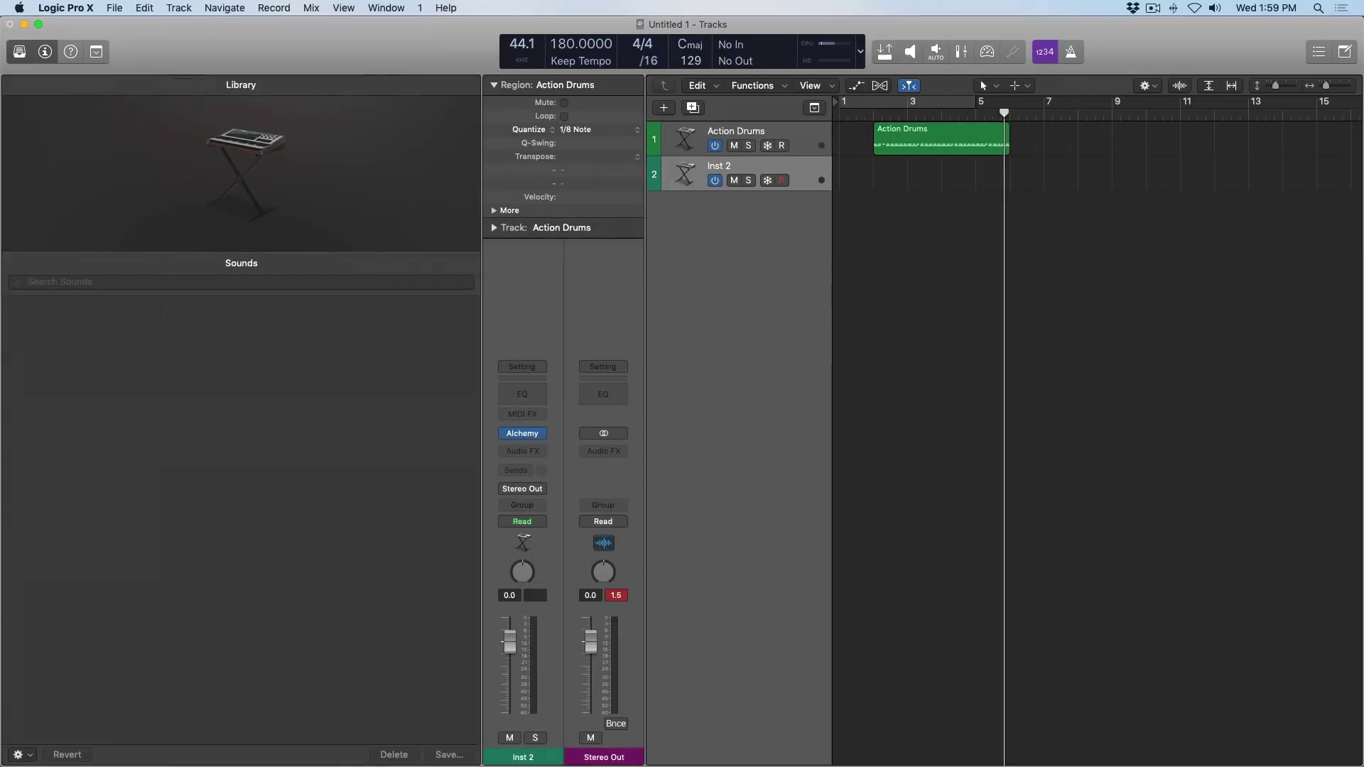
{"action": "left_click", "coordinate": [528, 435]}
{"action": "left_click", "coordinate": [919, 522]}
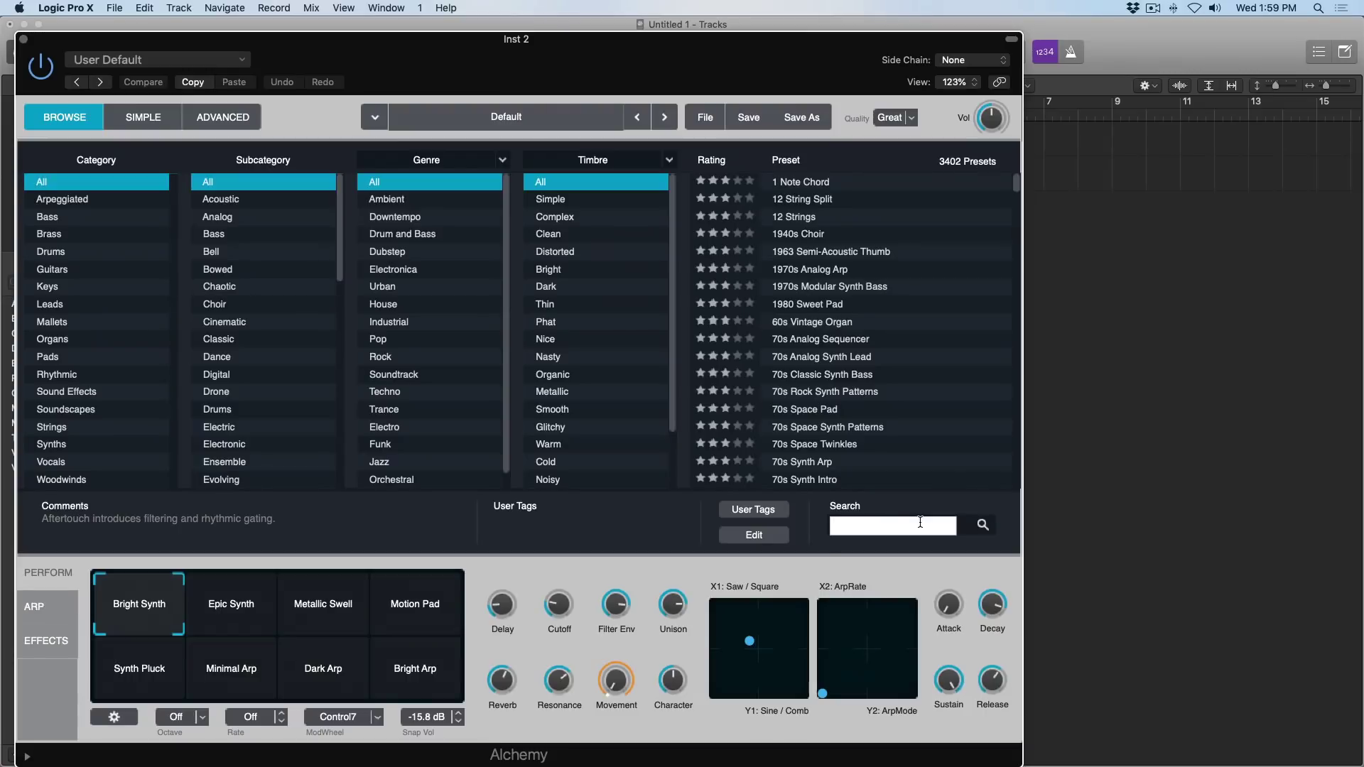
{"action": "type", "text": "mellow chime"}
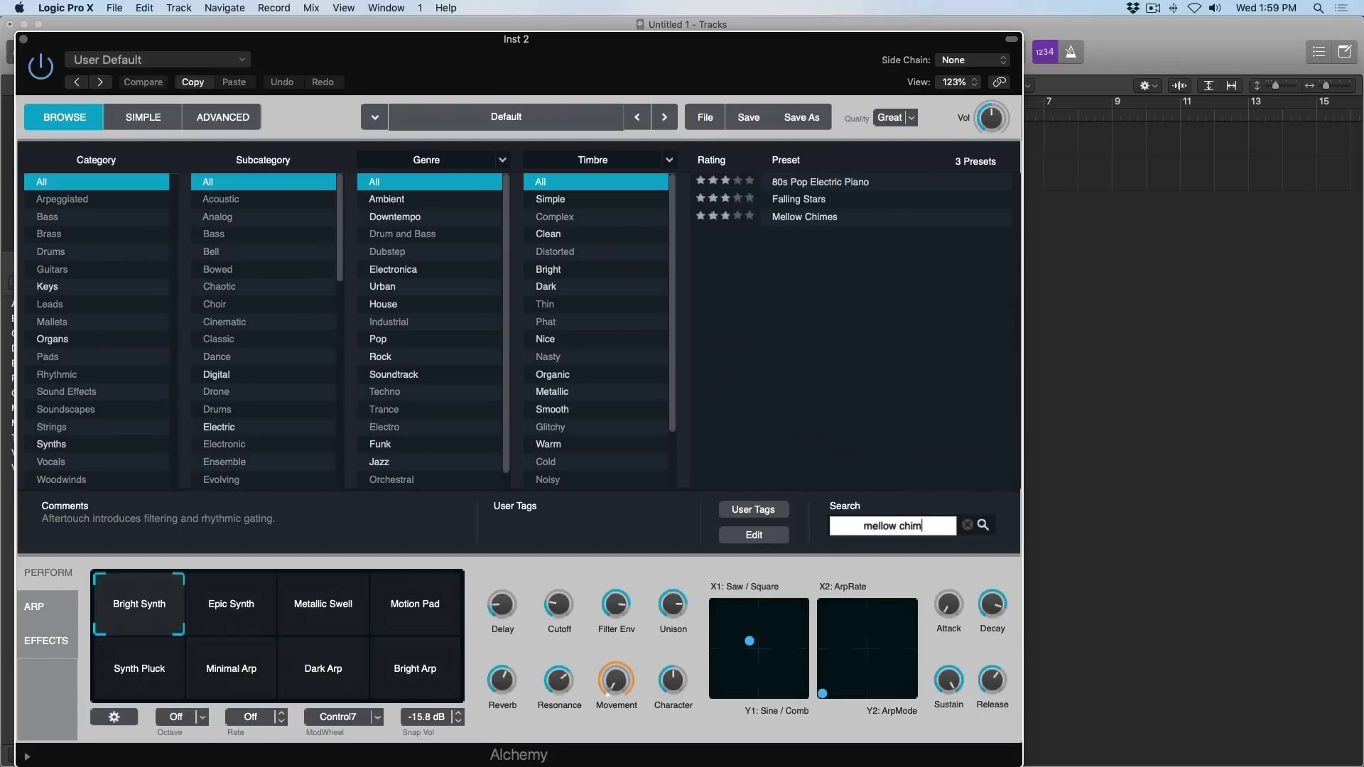
{"action": "left_click", "coordinate": [833, 216]}
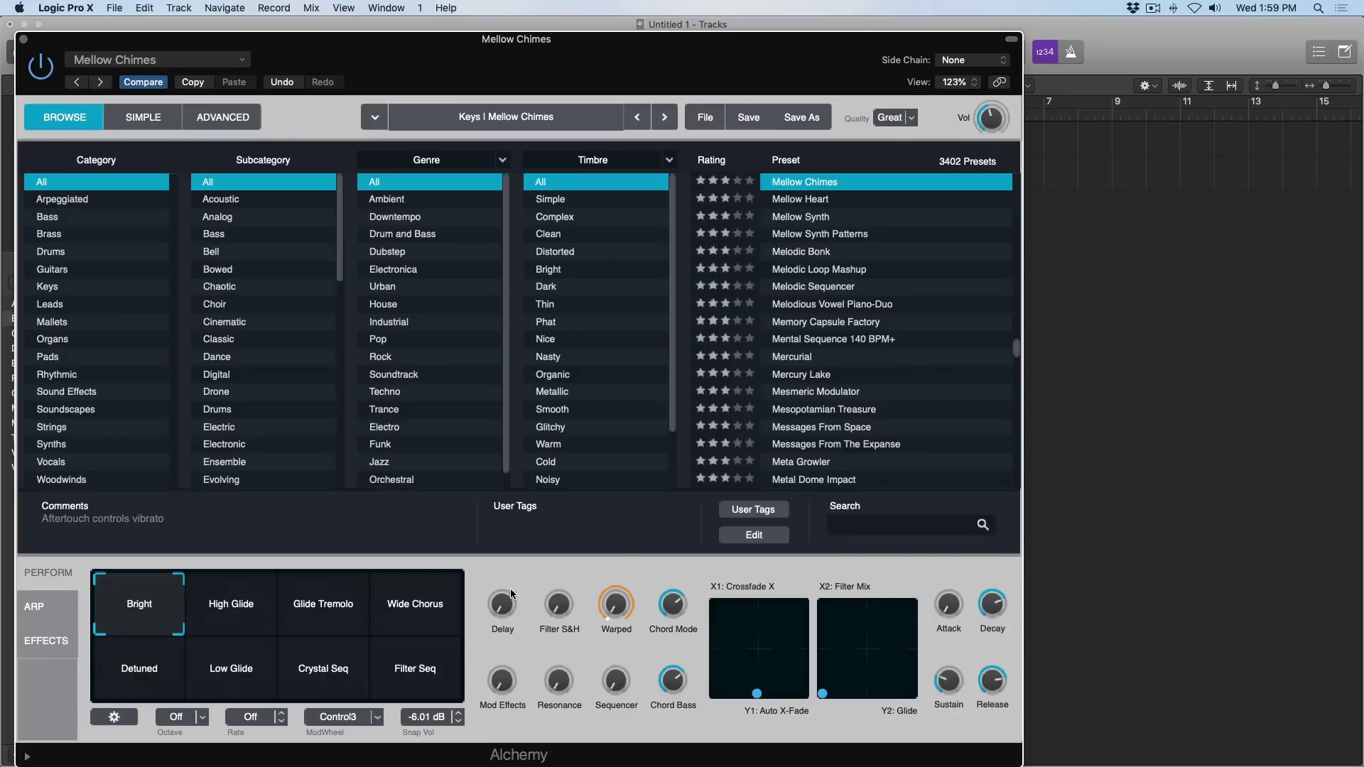
{"action": "left_click_drag", "start_coordinate": [501, 605], "coordinate": [502, 557]}
{"action": "left_click", "coordinate": [23, 39]}
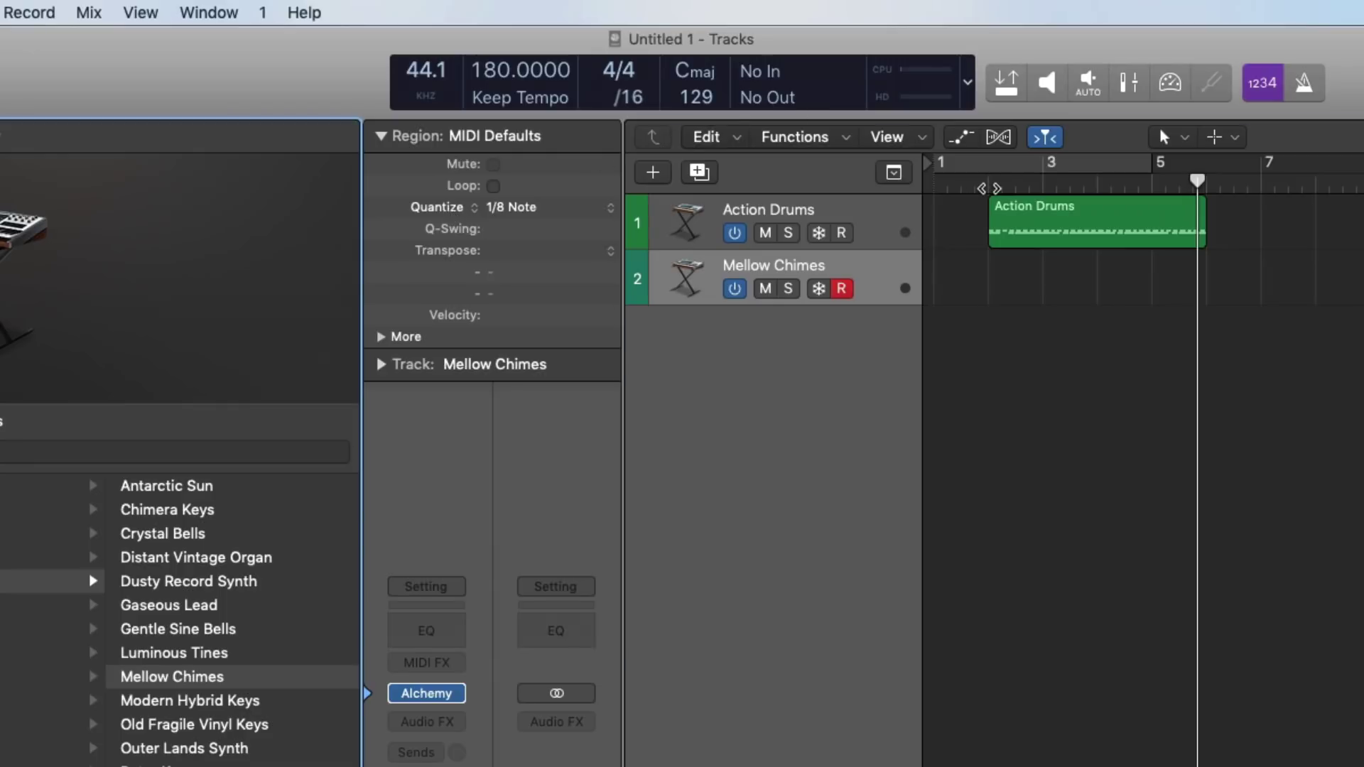
- Record the Mellow Chimes chord part starting from bar 2
{"action": "left_click", "coordinate": [991, 187]}
{"action": "key", "text": "r"}
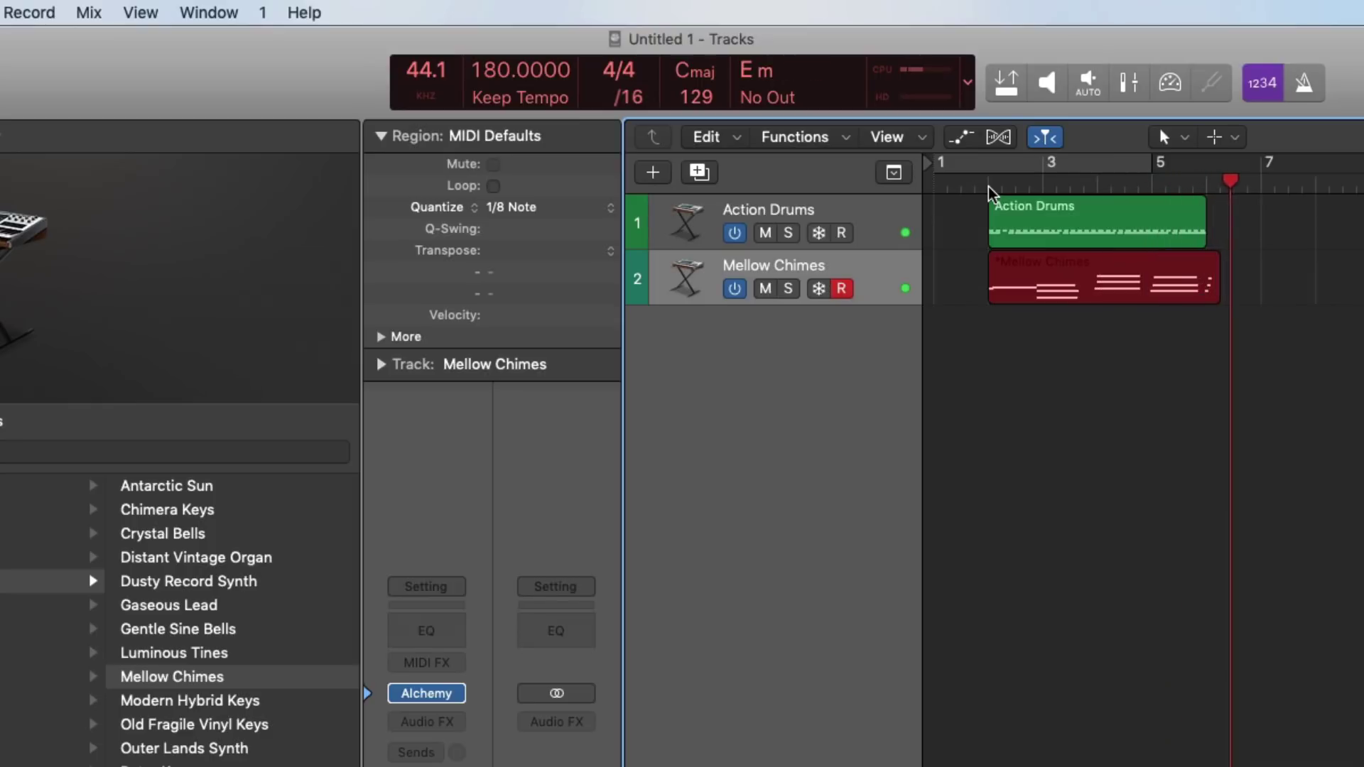
{"action": "key", "text": "space"}
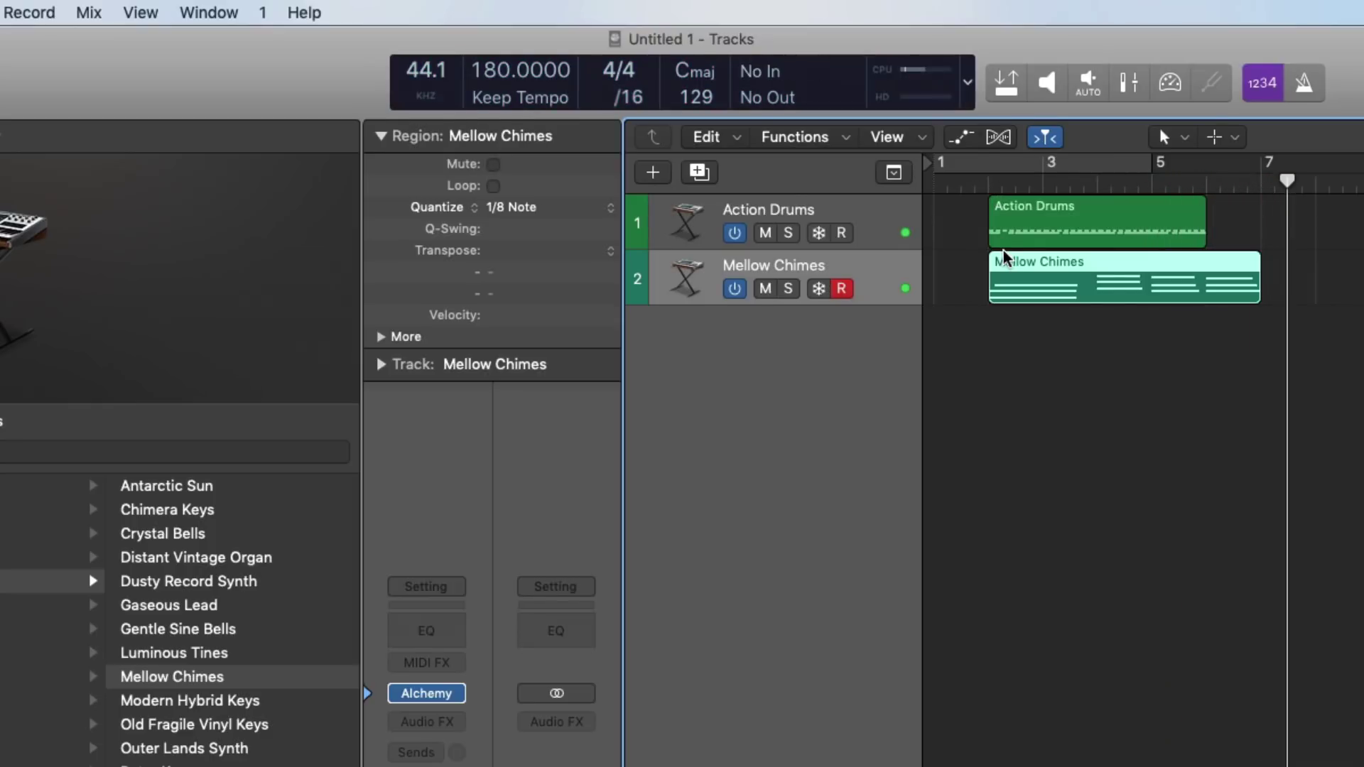
- Open the recorded chimes region in the Piano Roll and zoom in on bars 5 to 7
{"action": "double_click", "coordinate": [1004, 257]}
{"action": "scroll", "coordinate": [852, 362], "scroll_direction": "left", "scroll_amount": 5}
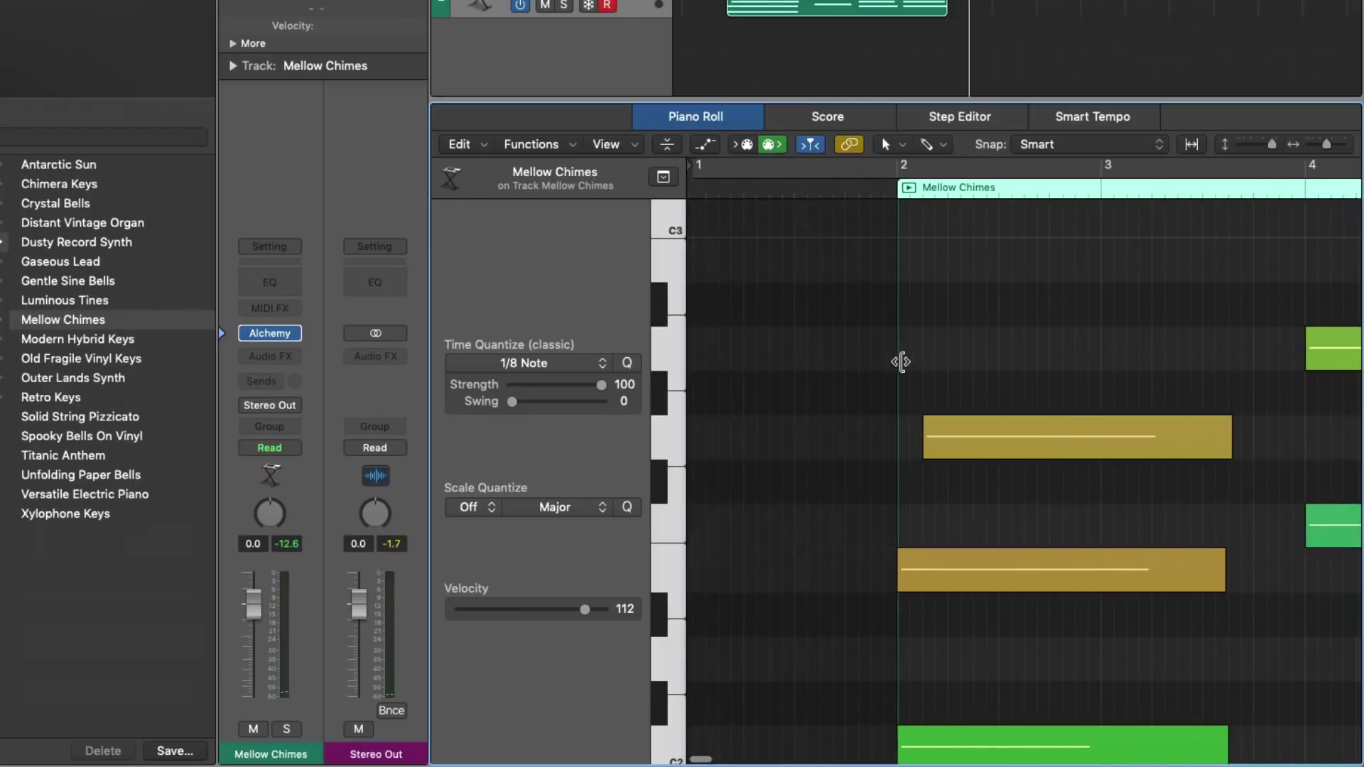
{"action": "scroll", "coordinate": [813, 362], "scroll_direction": "right", "scroll_amount": 5}
{"action": "scroll", "coordinate": [902, 362], "scroll_direction": "down", "scroll_amount": 3}
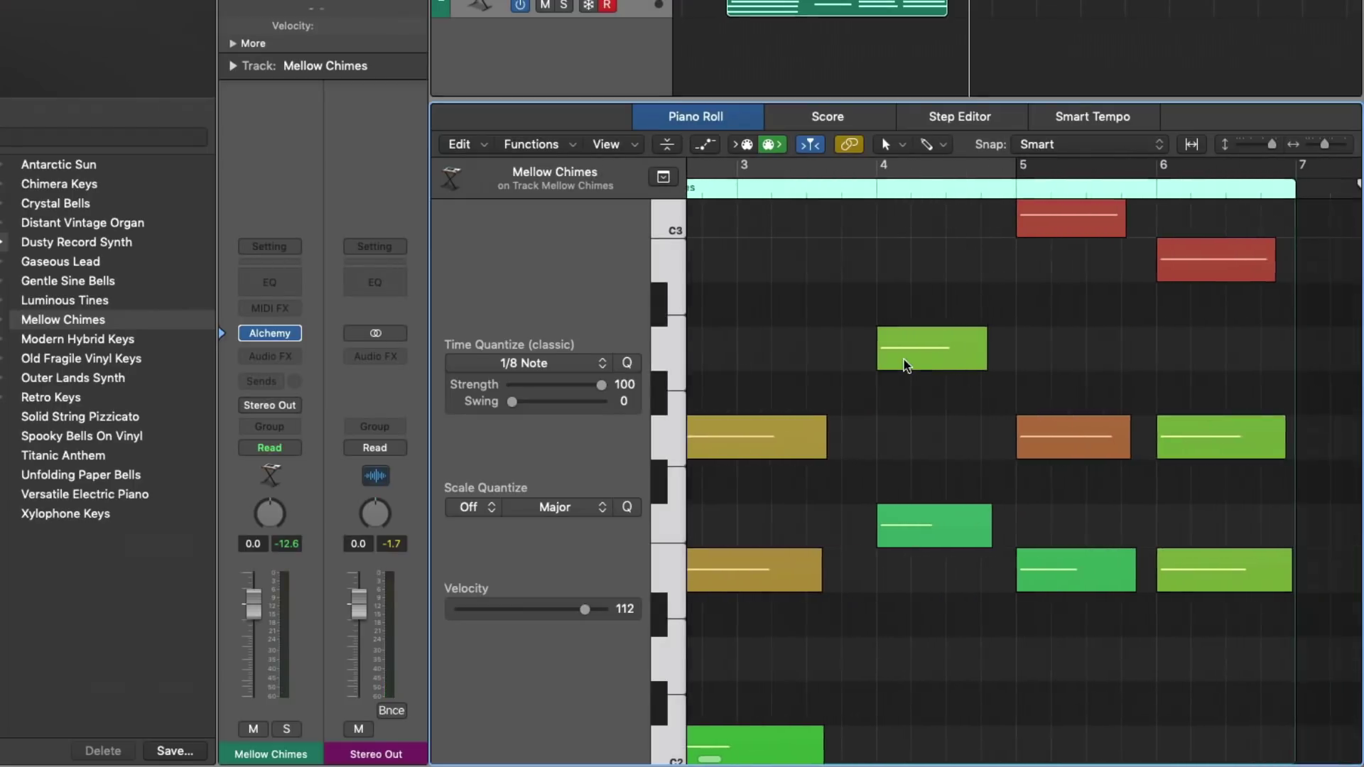
{"action": "scroll", "coordinate": [947, 341], "scroll_direction": "up", "scroll_amount": 3}
{"action": "left_click_drag", "start_coordinate": [931, 230], "coordinate": [1303, 606]}
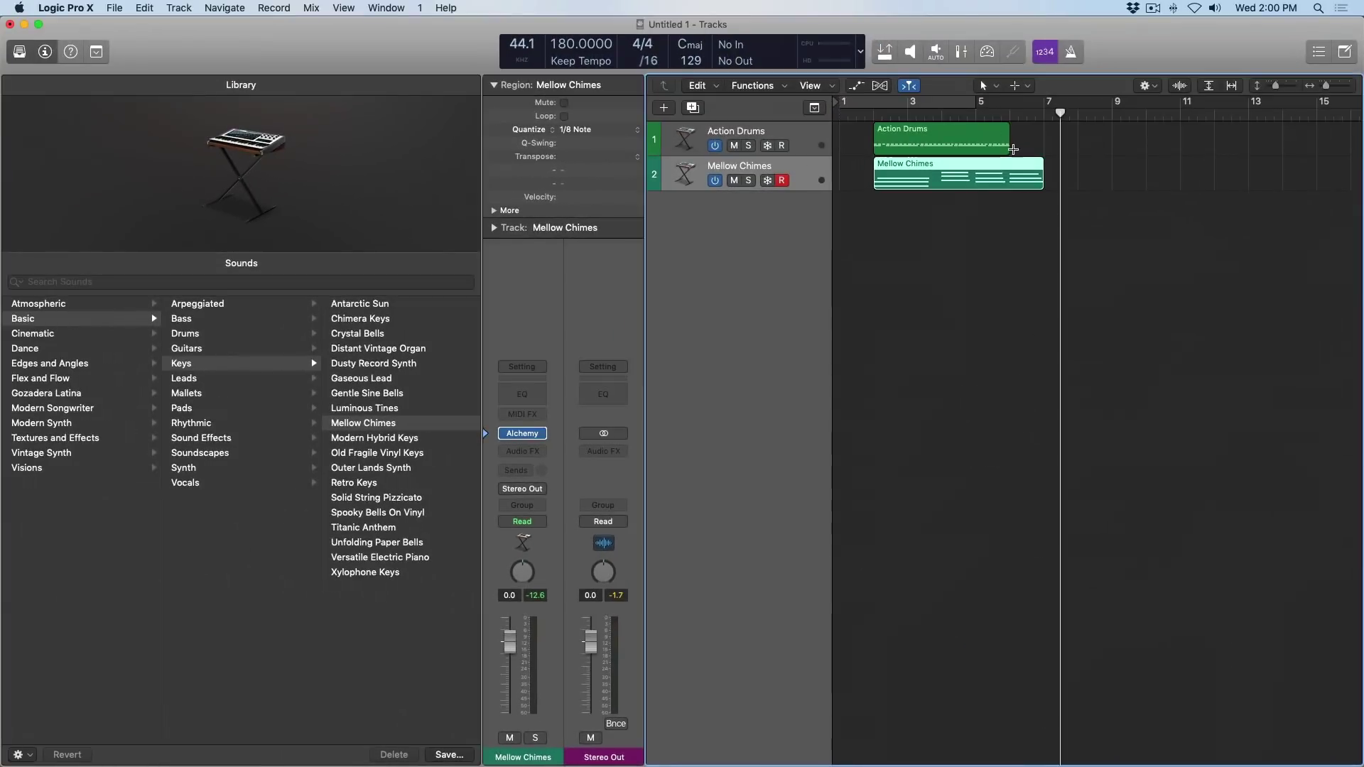
- Loop Action Drums out to bar 10 and delete the old Mellow Chimes region
{"action": "left_click_drag", "start_coordinate": [1011, 137], "coordinate": [1064, 177]}
{"action": "left_click", "coordinate": [1001, 173]}
{"action": "key", "text": "Delete"}
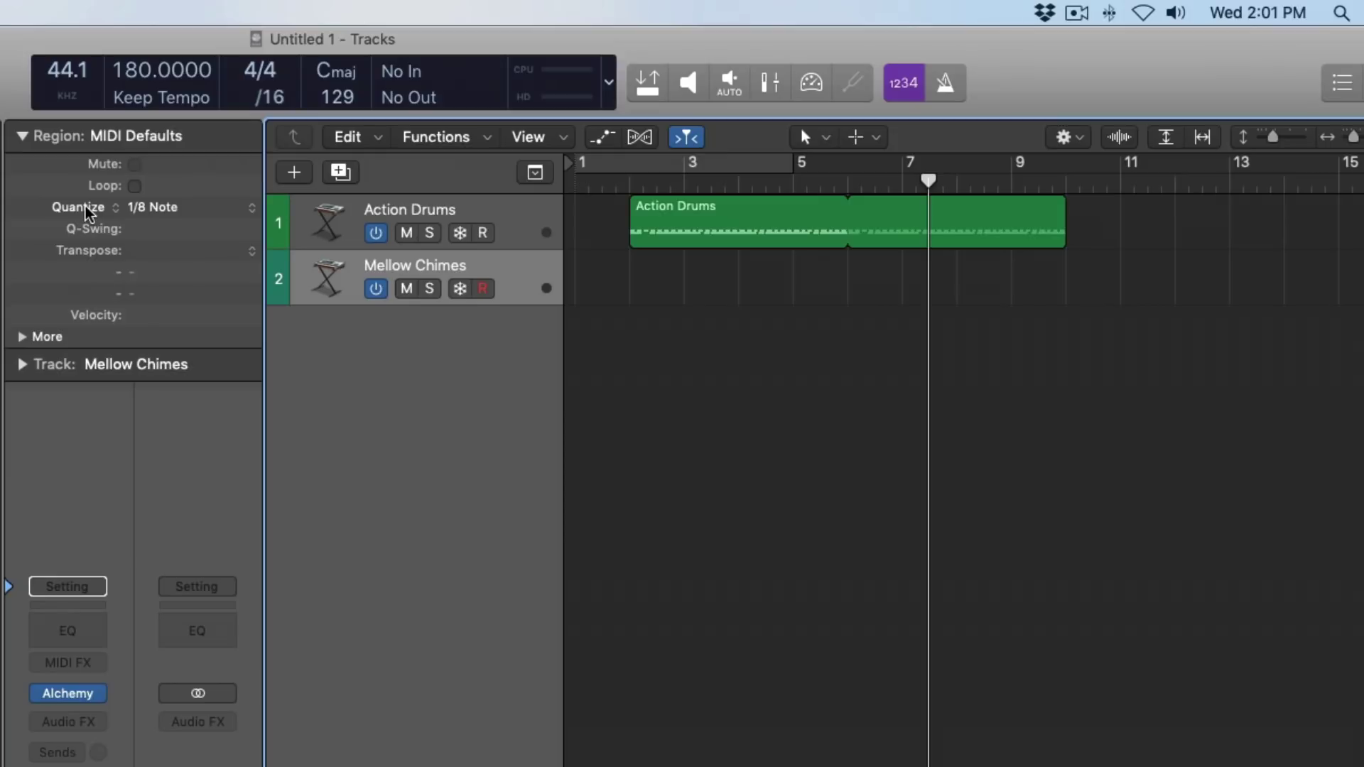
- Set the region quantize to Smart Quantize and record a new chimes take from bar 2
{"action": "left_click", "coordinate": [86, 212]}
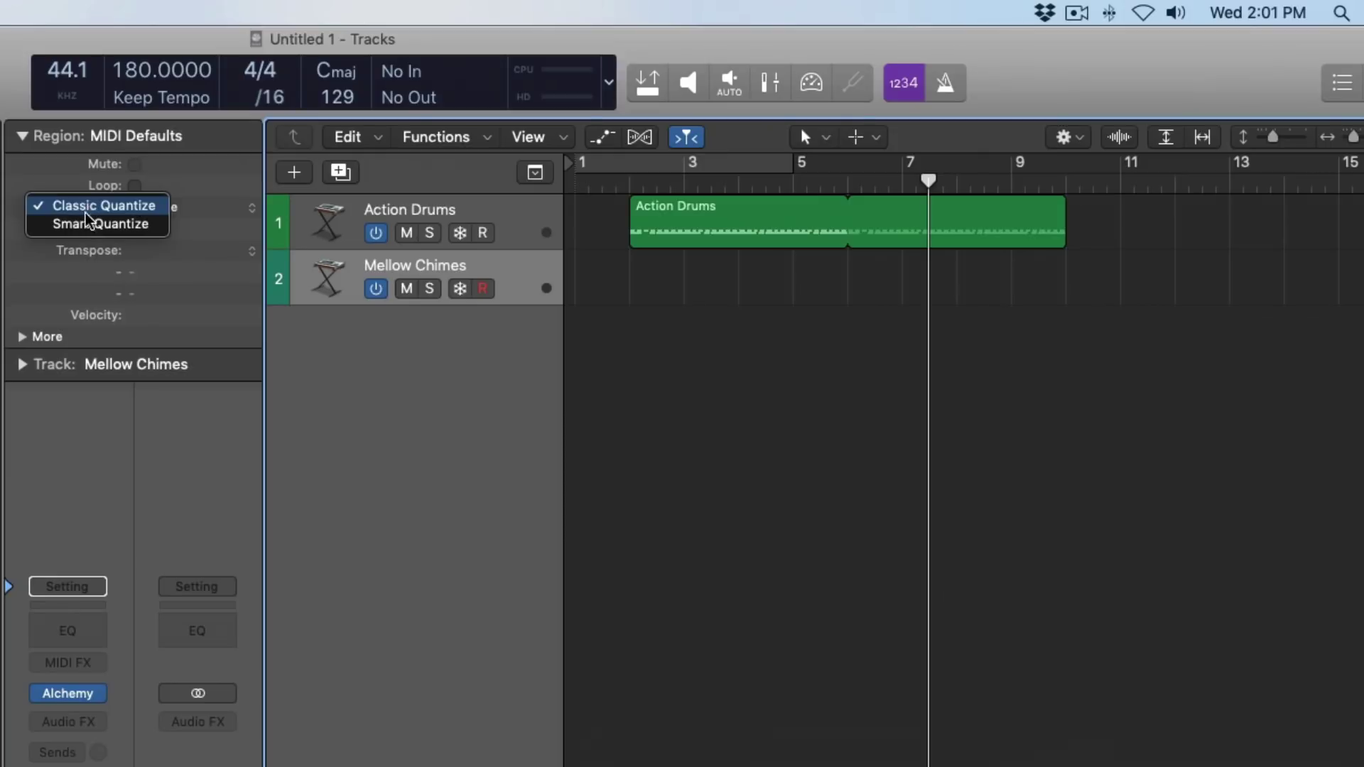
{"action": "left_click", "coordinate": [89, 224]}
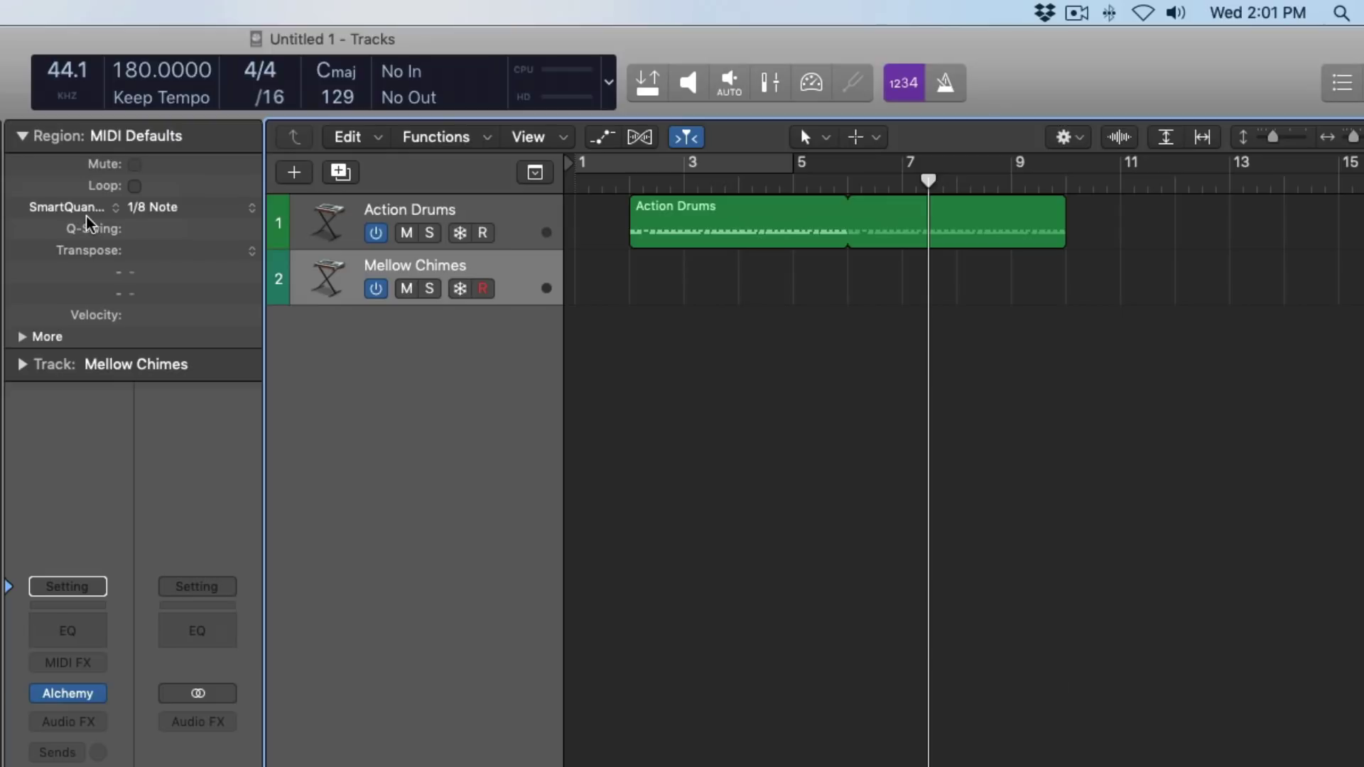
{"action": "left_click", "coordinate": [629, 186]}
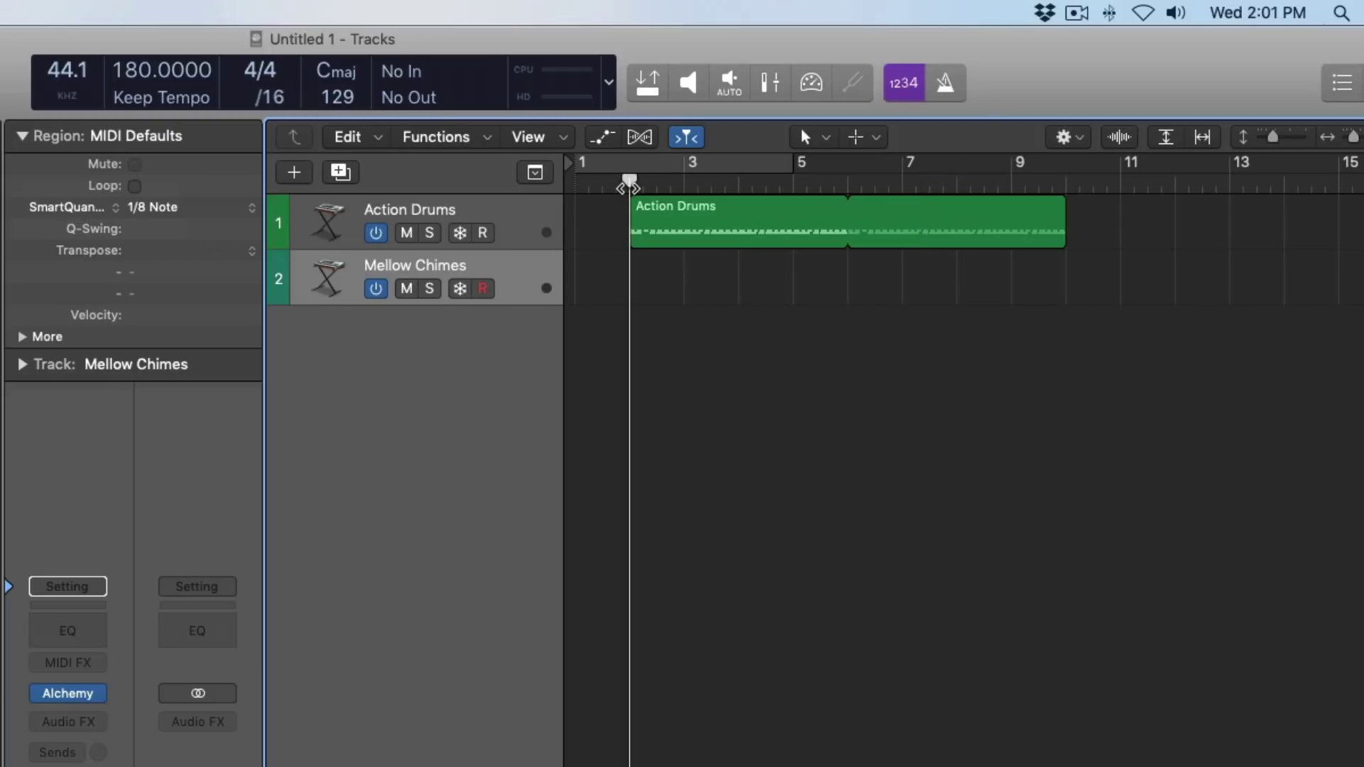
{"action": "key", "text": "r"}
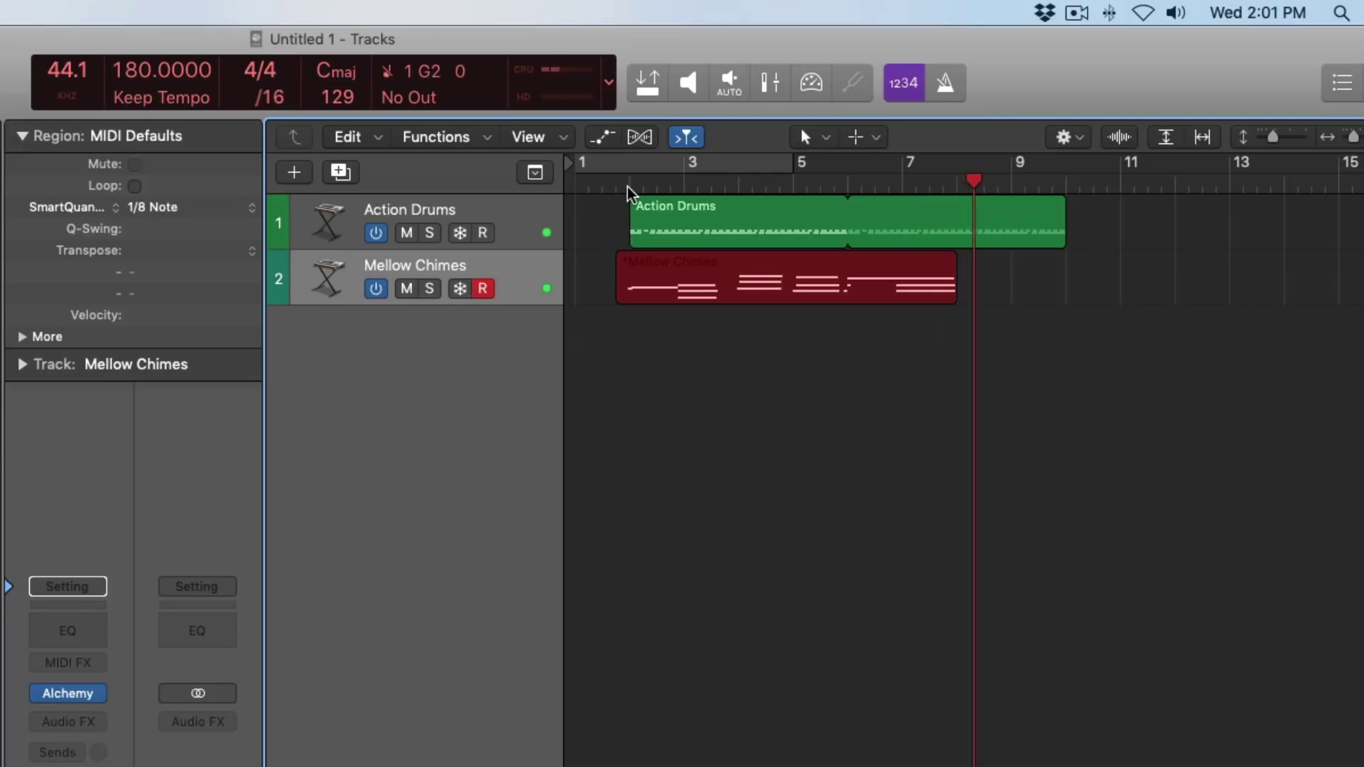
- Stop recording, open the new take in the Piano Roll, and select all twelve notes
{"action": "key", "text": "space"}
{"action": "key", "text": "p"}
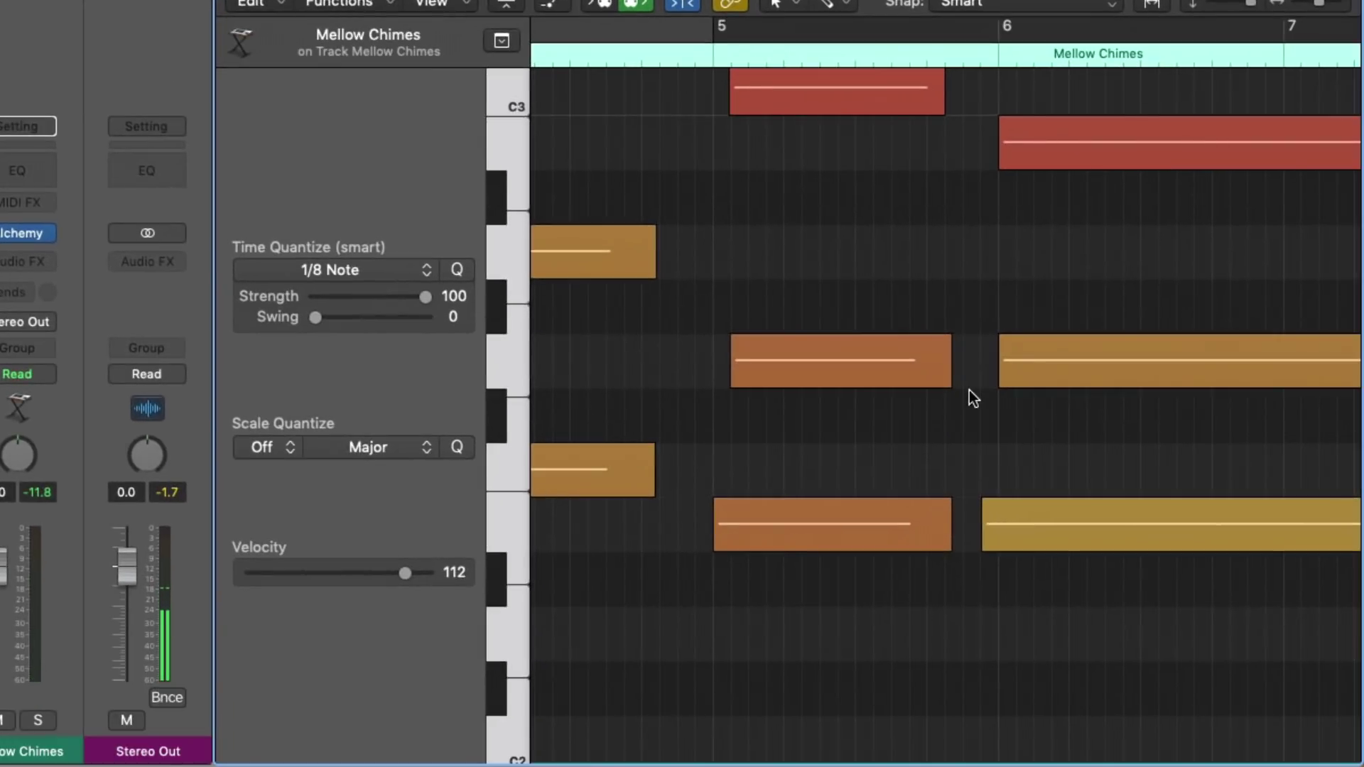
{"action": "scroll", "coordinate": [965, 387], "scroll_direction": "left", "scroll_amount": 6}
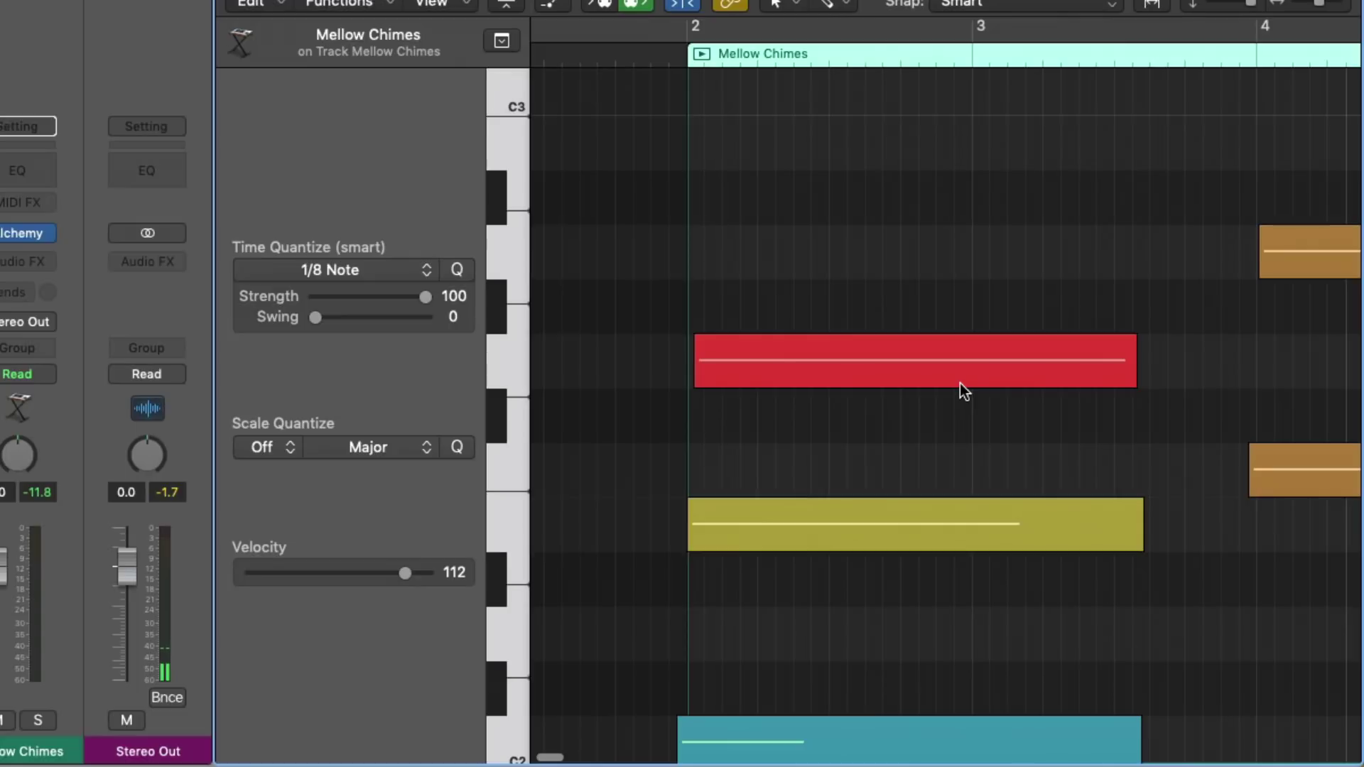
{"action": "key", "text": "i"}
{"action": "scroll", "coordinate": [812, 392], "scroll_direction": "right", "scroll_amount": 3}
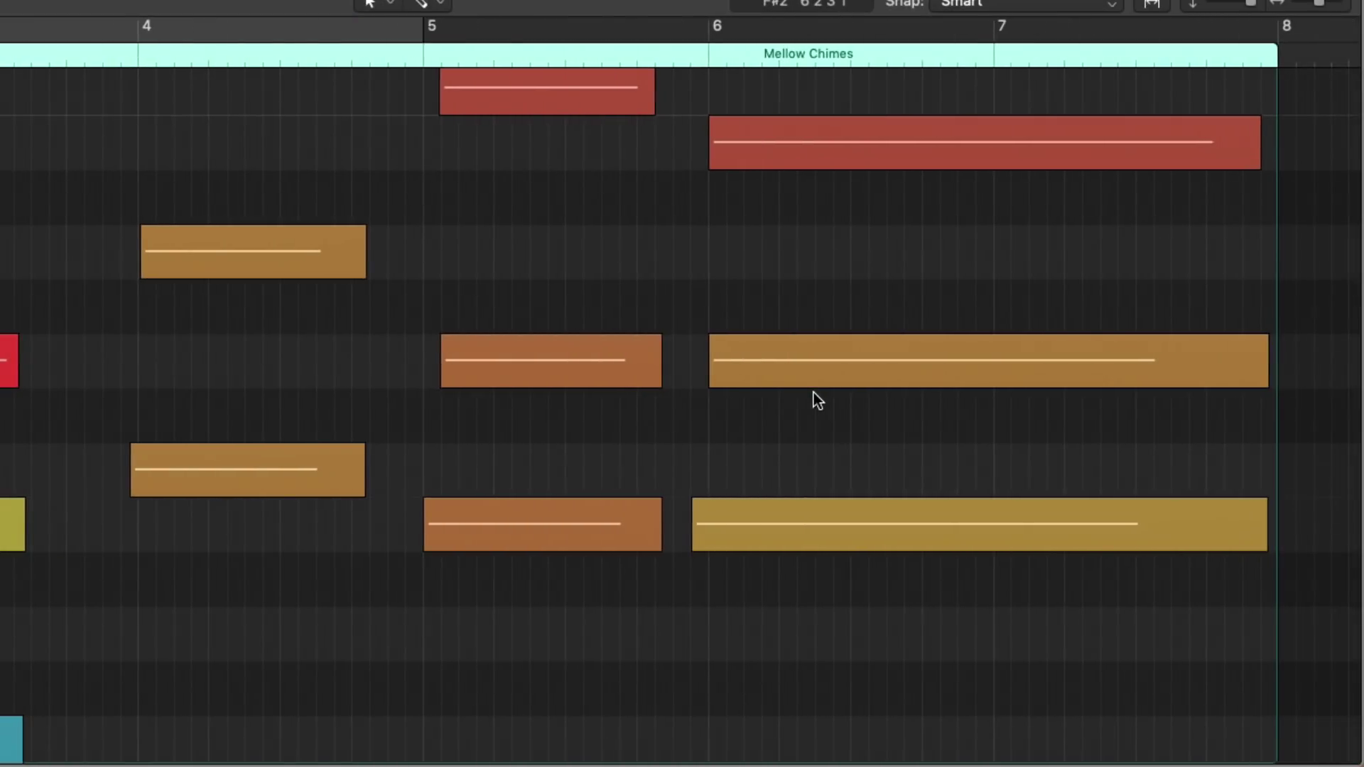
{"action": "scroll", "coordinate": [813, 393], "scroll_direction": "down", "scroll_amount": 2}
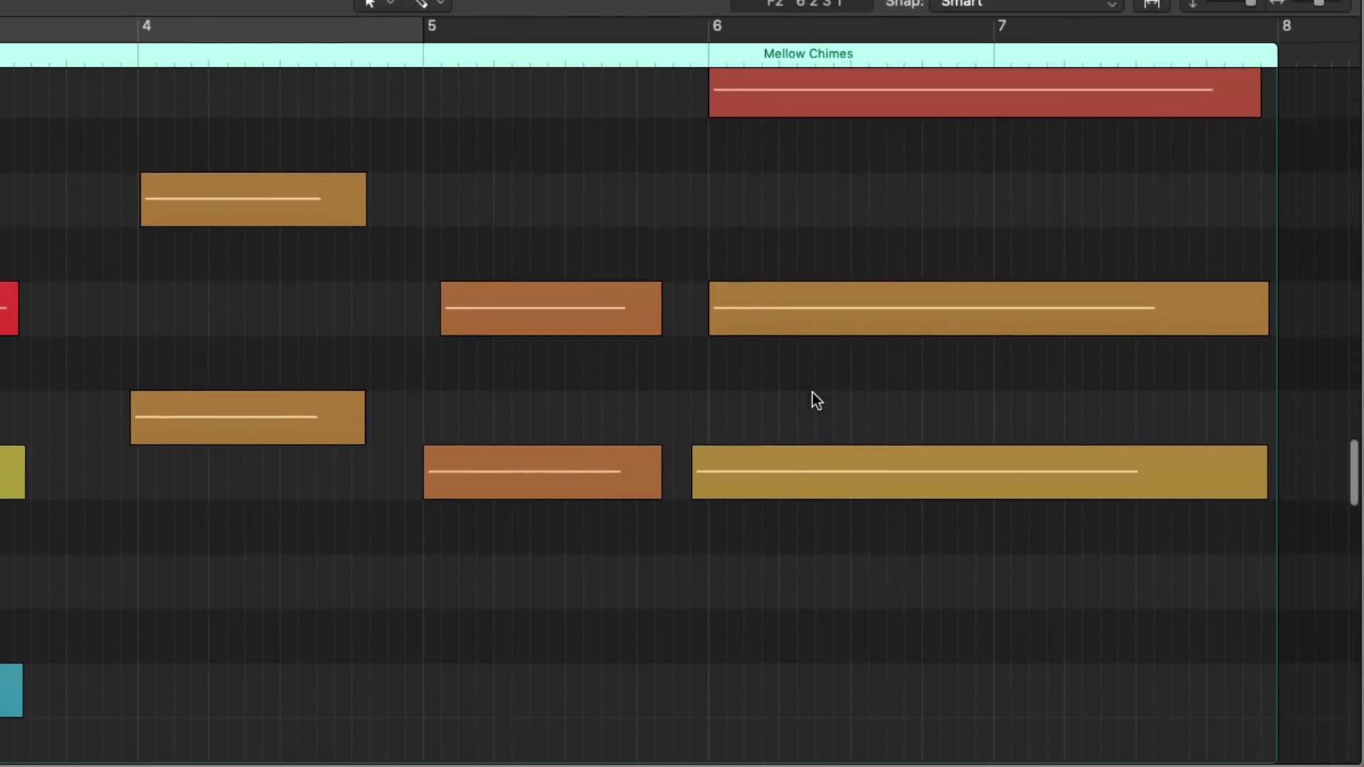
{"action": "key", "text": "super+a"}
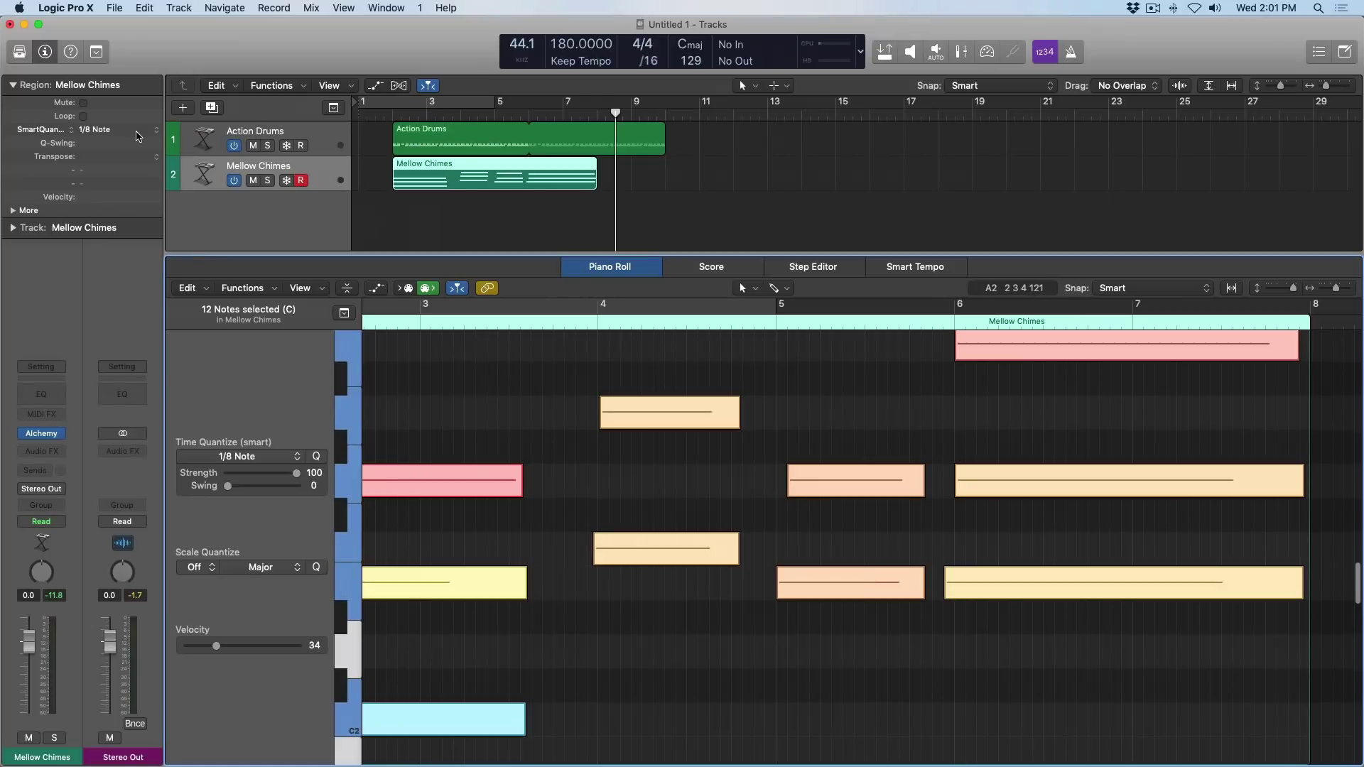
- Toggle the region quantize to Off, then back to 1/8 Note
{"action": "left_click", "coordinate": [139, 135]}
{"action": "left_click", "coordinate": [126, 83]}
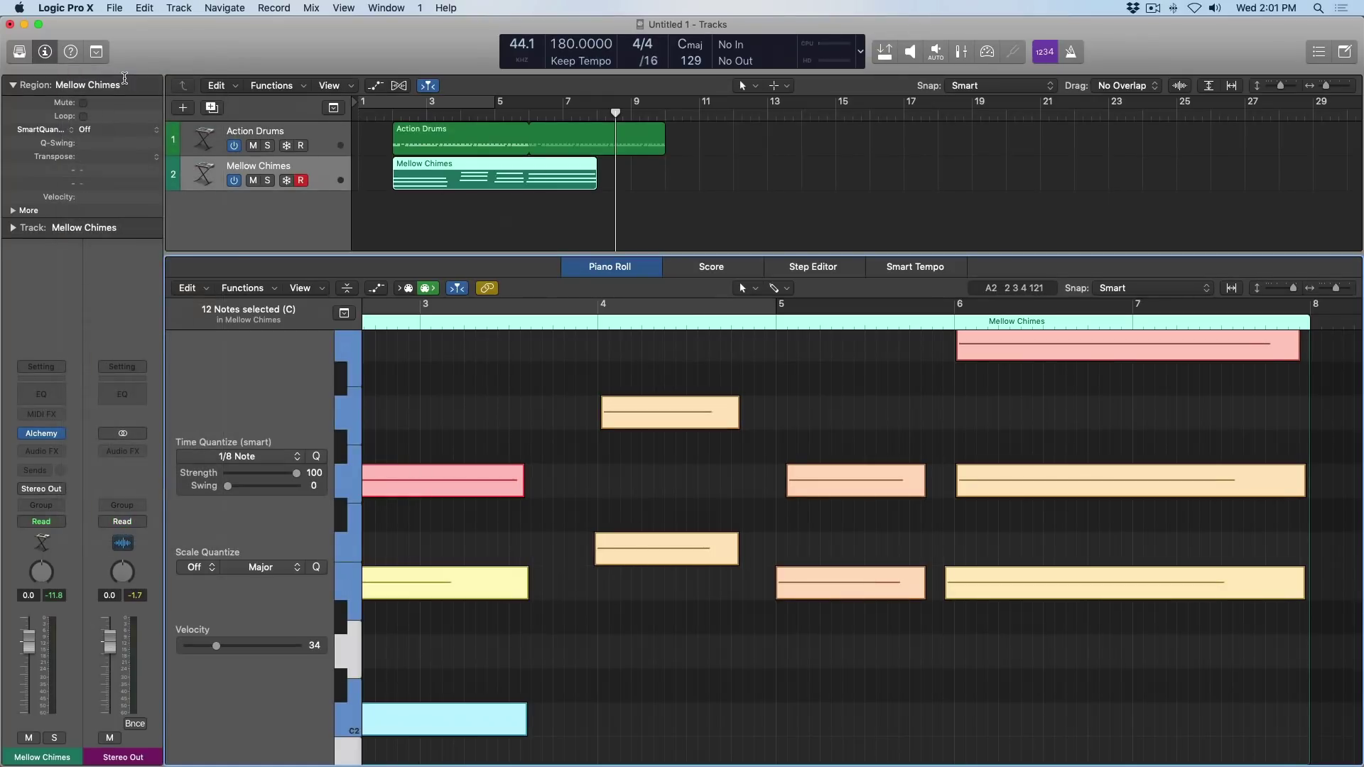
{"action": "scroll", "coordinate": [712, 475], "scroll_direction": "left", "scroll_amount": 3}
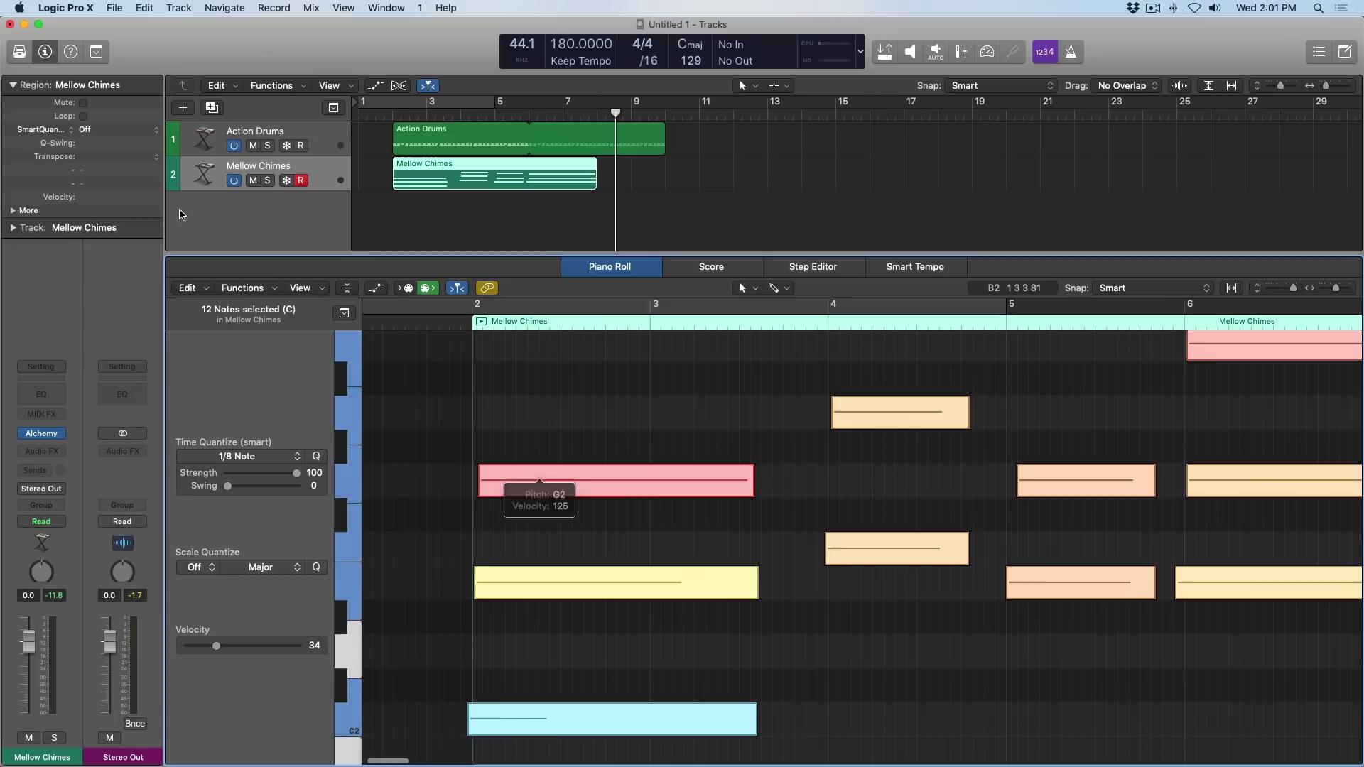
{"action": "left_click", "coordinate": [105, 131]}
{"action": "left_click", "coordinate": [102, 182]}
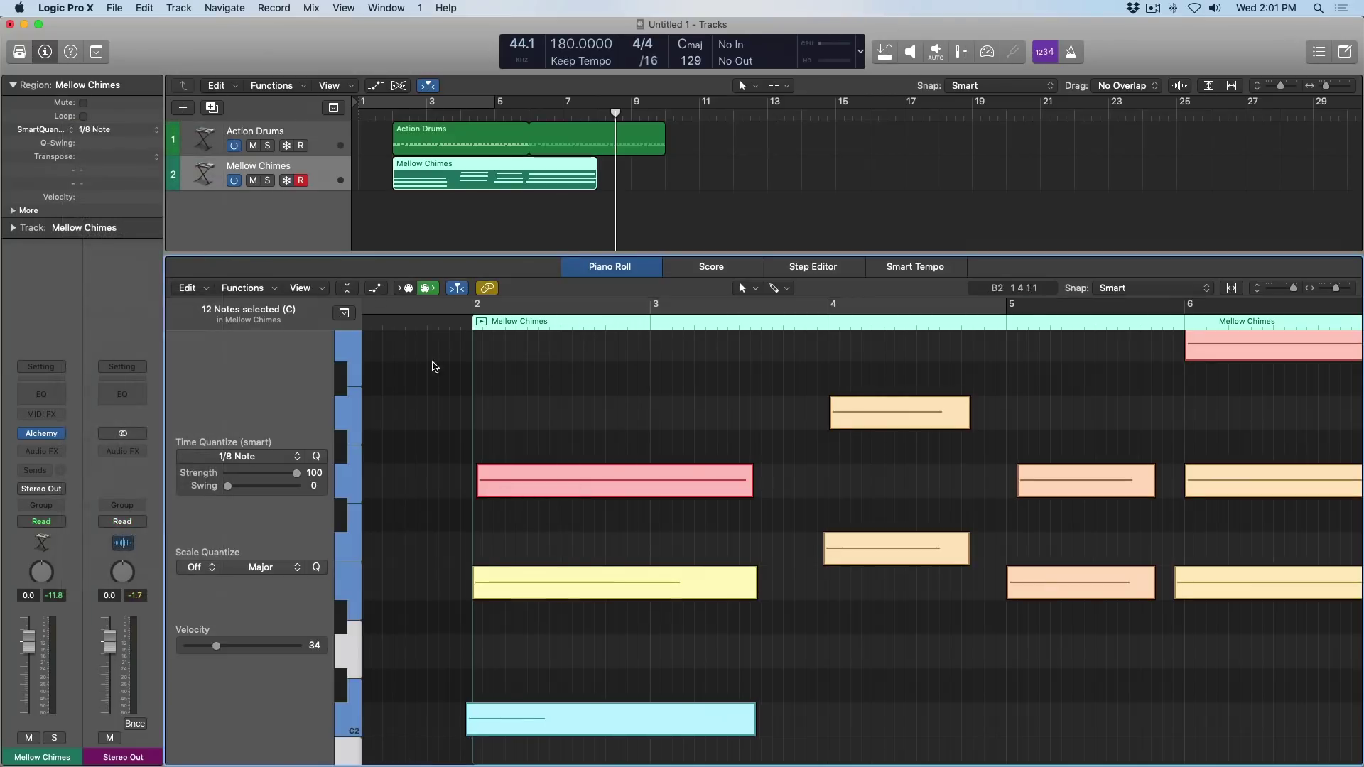
- Play the chimes back from near bar 2, following the notes across the bars
{"action": "double_click", "coordinate": [429, 323]}
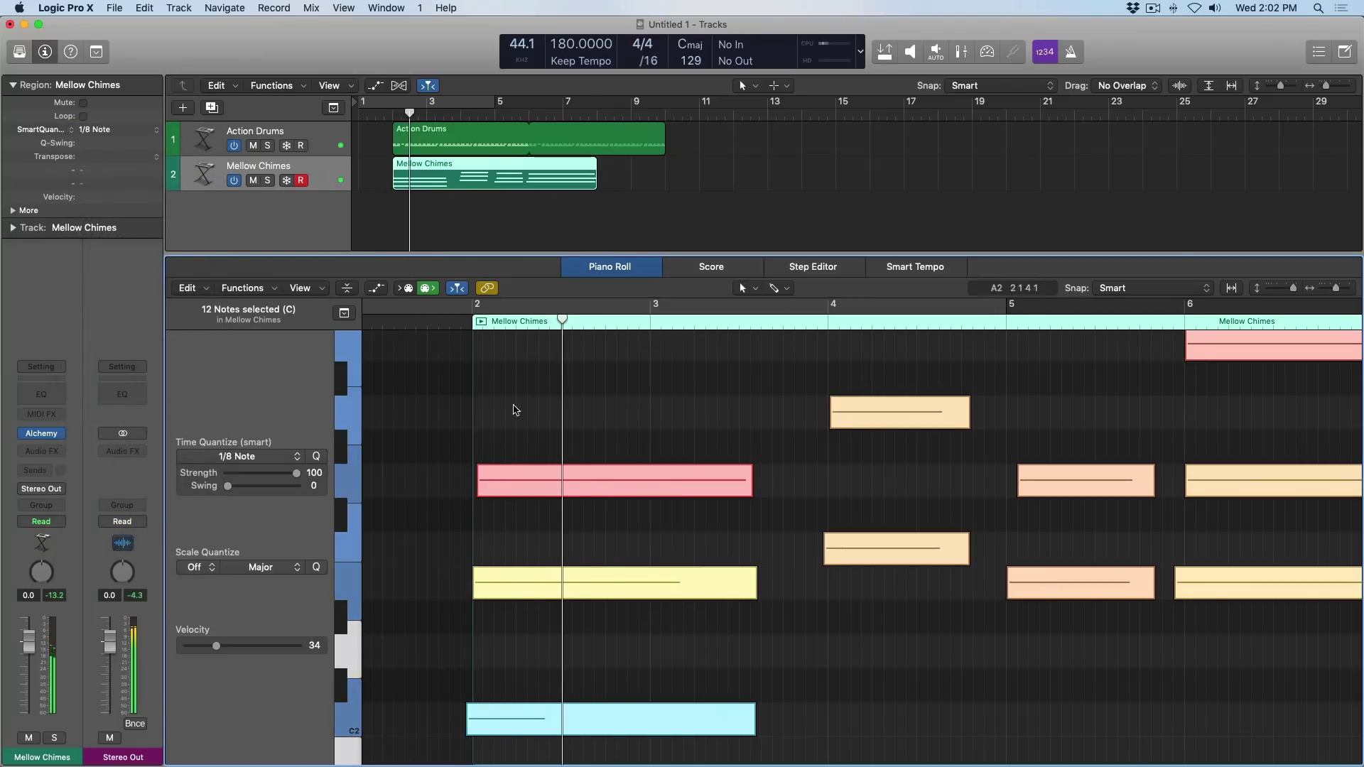
{"action": "scroll", "coordinate": [539, 438], "scroll_direction": "right", "scroll_amount": 3}
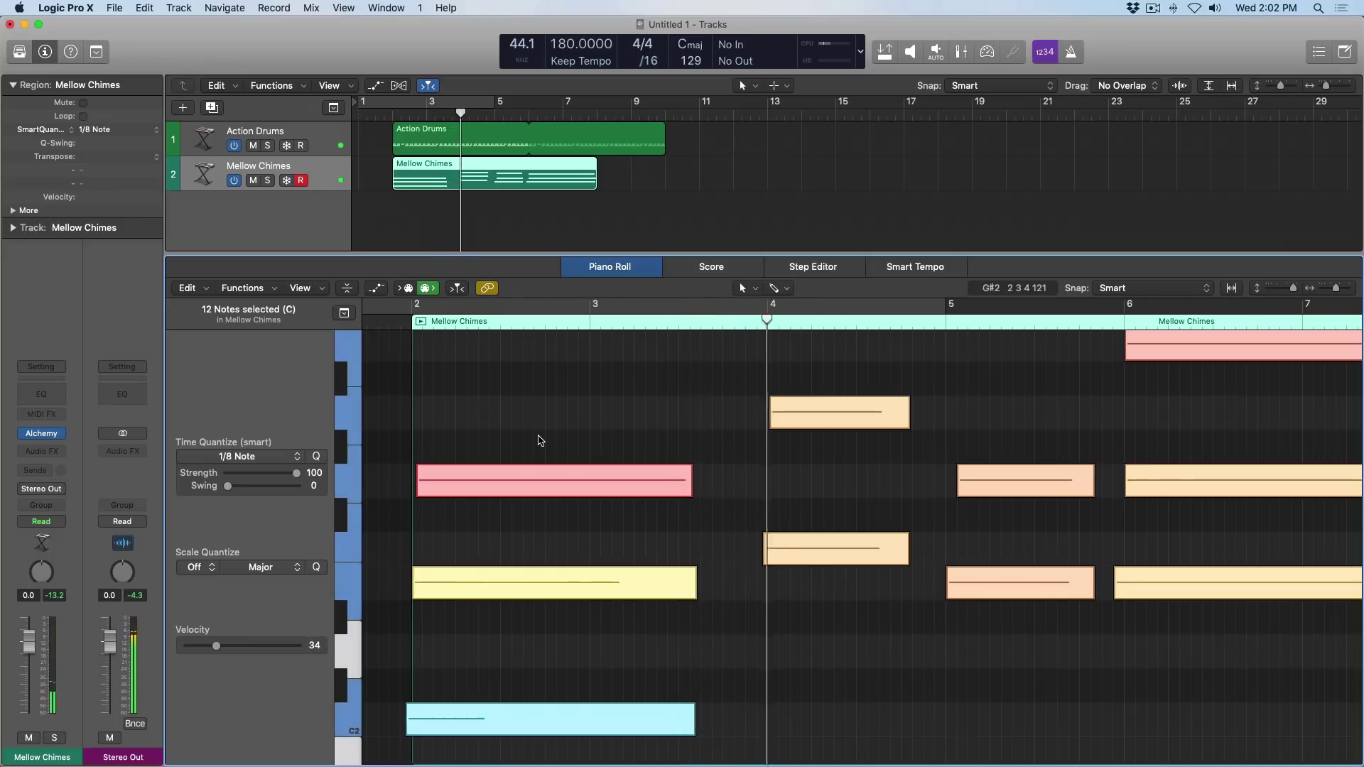
{"action": "scroll", "coordinate": [540, 441], "scroll_direction": "right", "scroll_amount": 5}
{"action": "scroll", "coordinate": [539, 440], "scroll_direction": "up", "scroll_amount": 4}
{"action": "scroll", "coordinate": [542, 441], "scroll_direction": "right", "scroll_amount": 5}
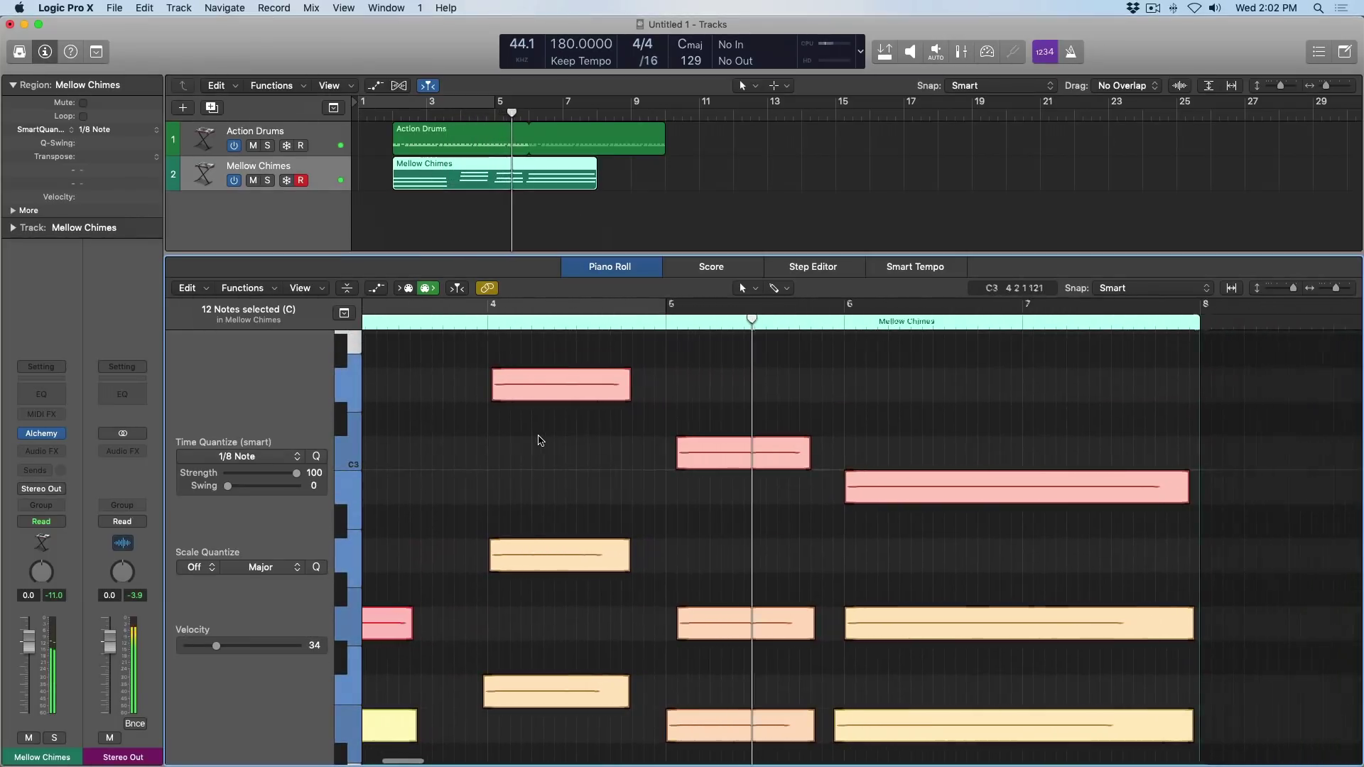
{"action": "scroll", "coordinate": [548, 443], "scroll_direction": "down", "scroll_amount": 1}
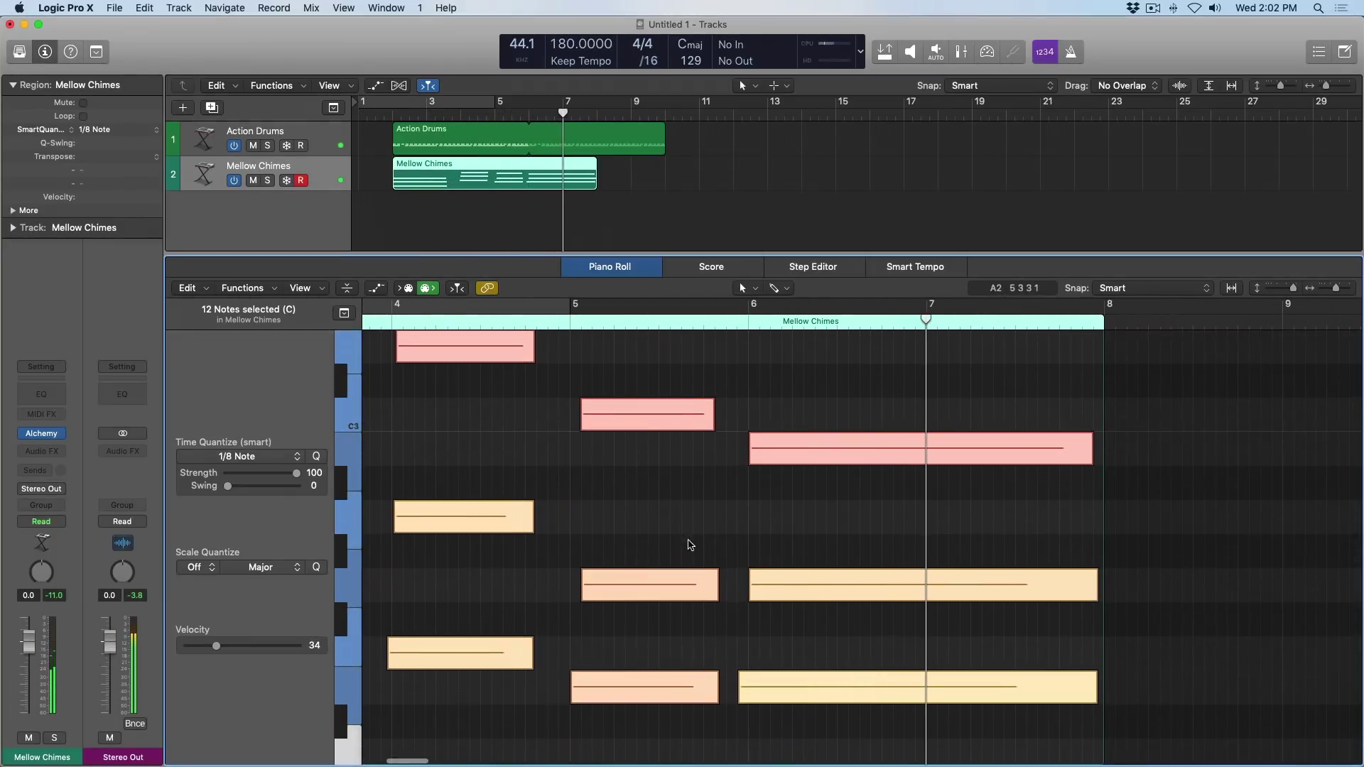
- Select the three bar-5 chord notes and time-quantize them
{"action": "left_click", "coordinate": [705, 730]}
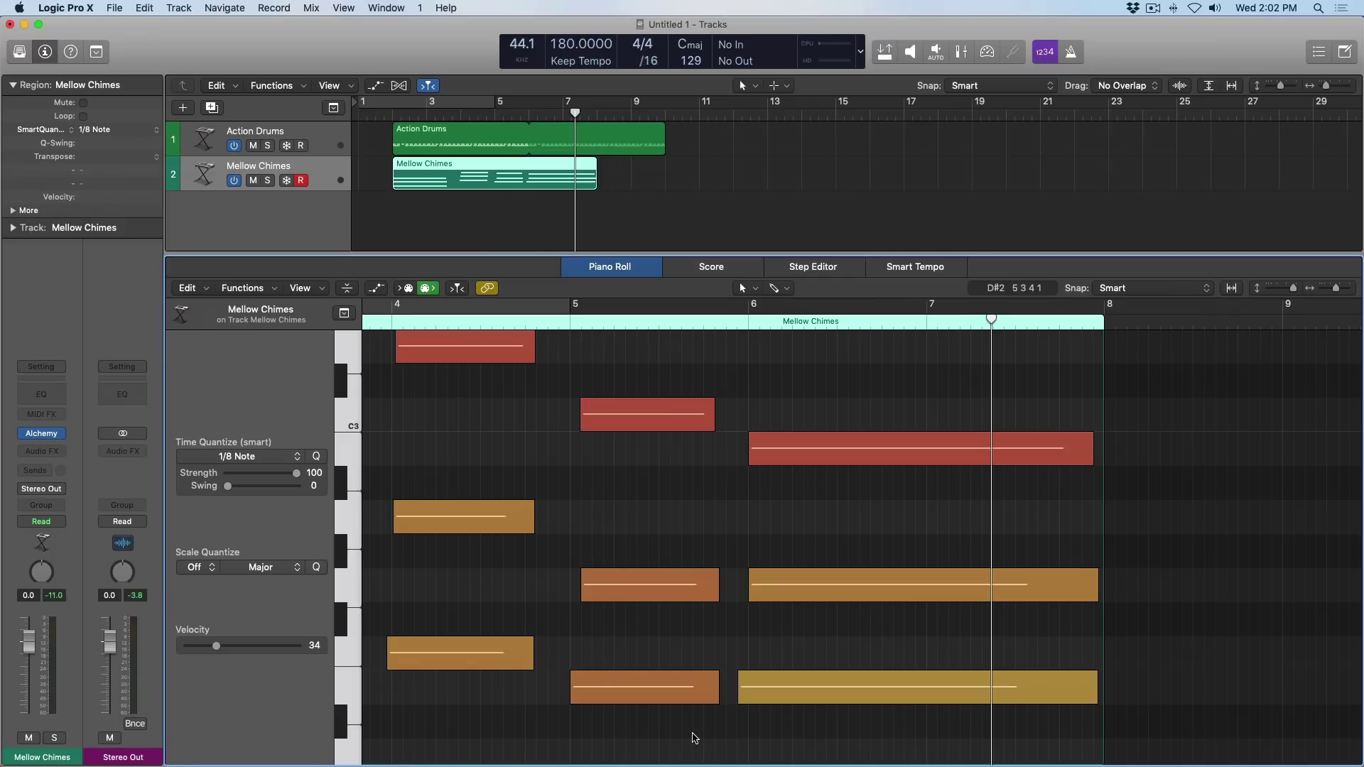
{"action": "left_click_drag", "start_coordinate": [695, 736], "coordinate": [648, 398]}
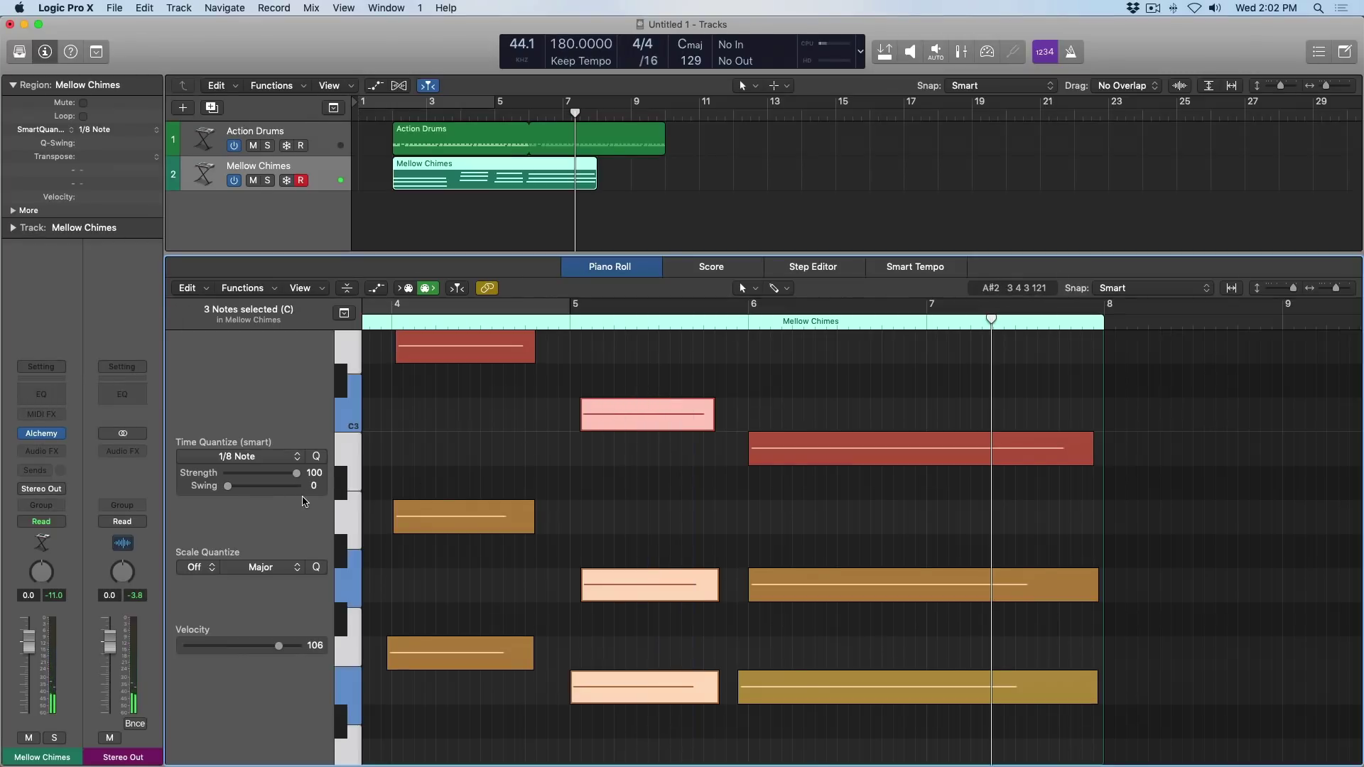
{"action": "left_click", "coordinate": [317, 457]}
- Shift the bar-5 chord one sixteenth earlier, auditioning it, then select the three bar-6 notes
{"action": "left_click", "coordinate": [640, 583]}
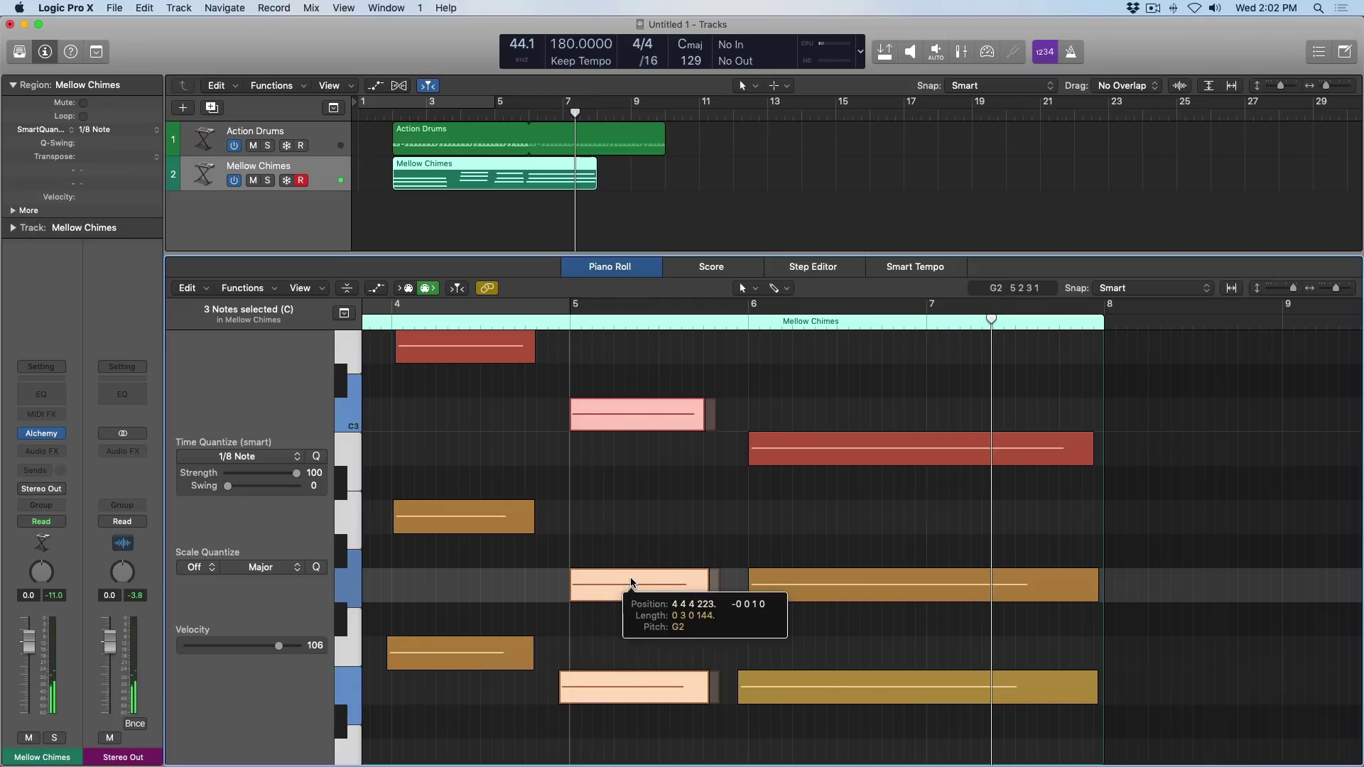
{"action": "key", "text": "space"}
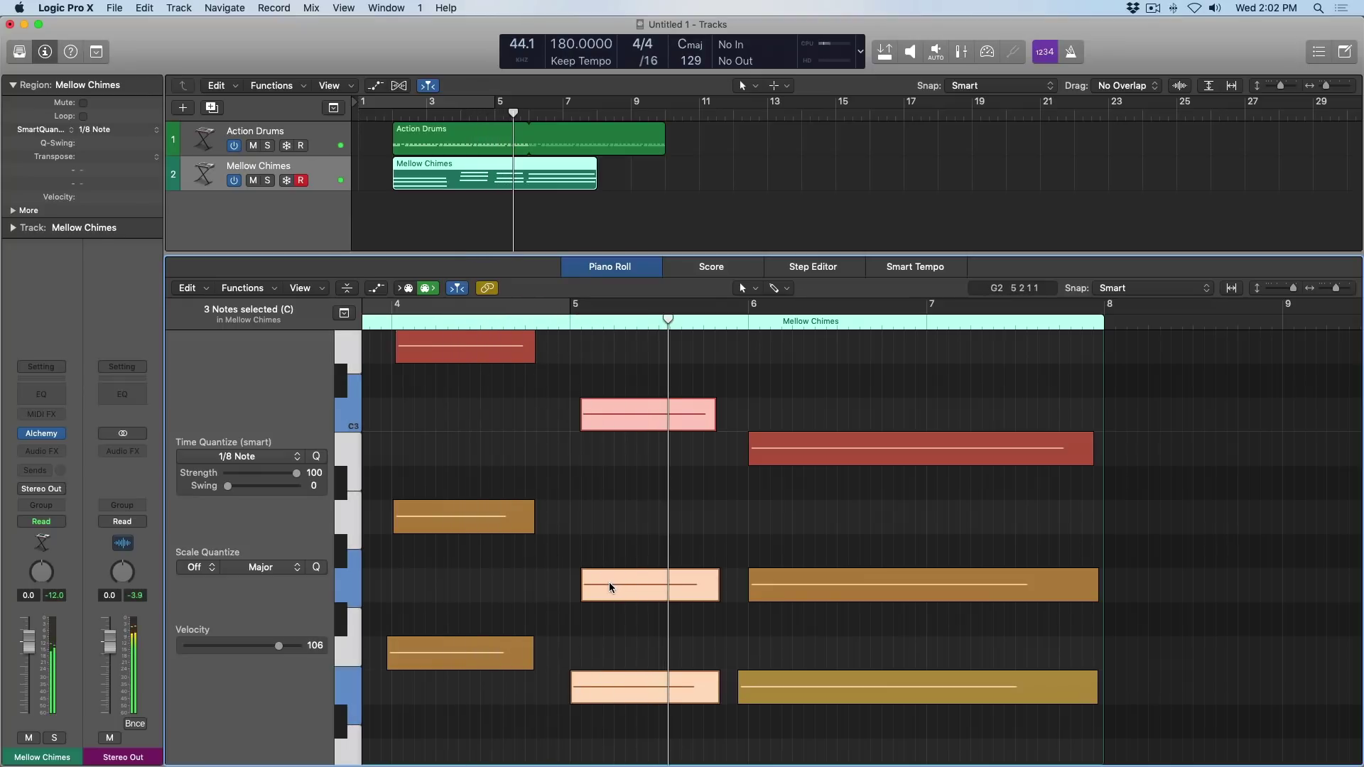
{"action": "left_click_drag", "start_coordinate": [606, 582], "coordinate": [606, 587]}
{"action": "left_click", "coordinate": [532, 321]}
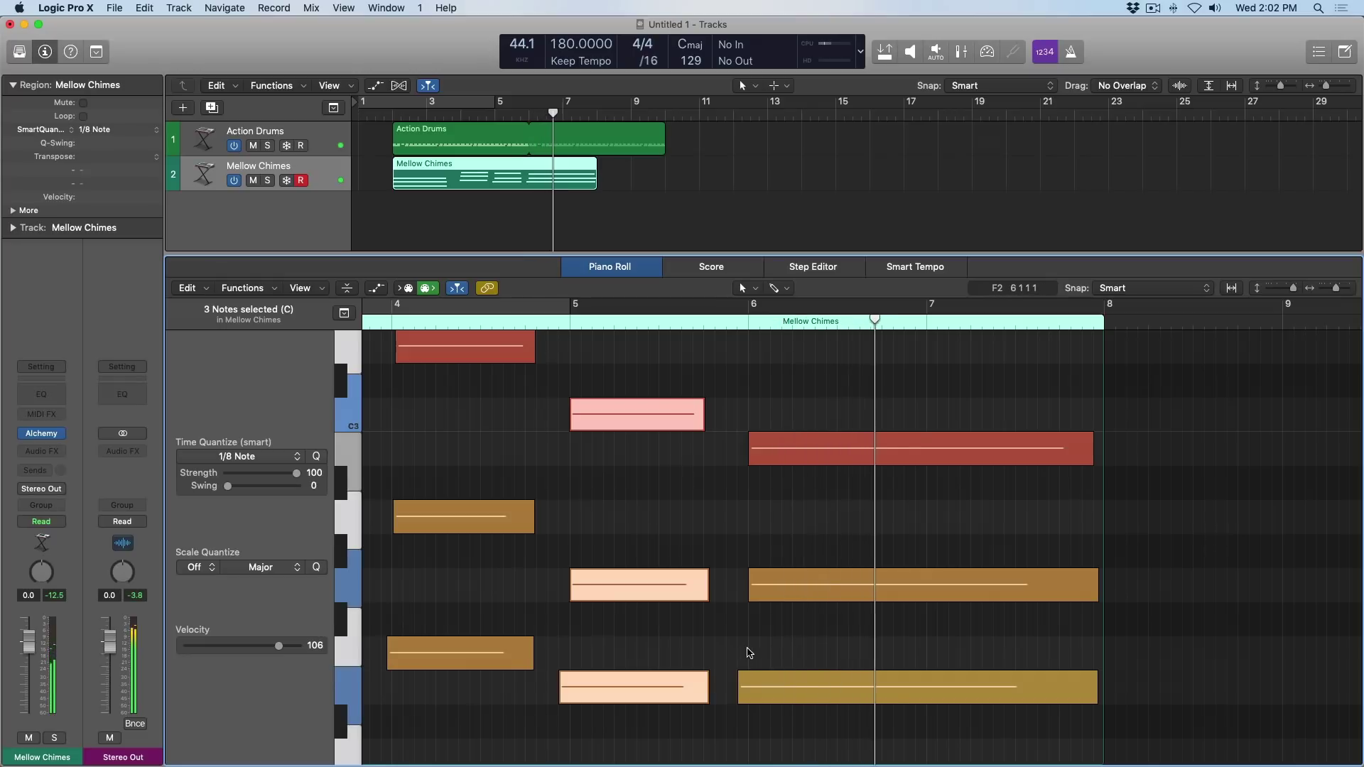
{"action": "left_click_drag", "start_coordinate": [822, 742], "coordinate": [792, 380]}
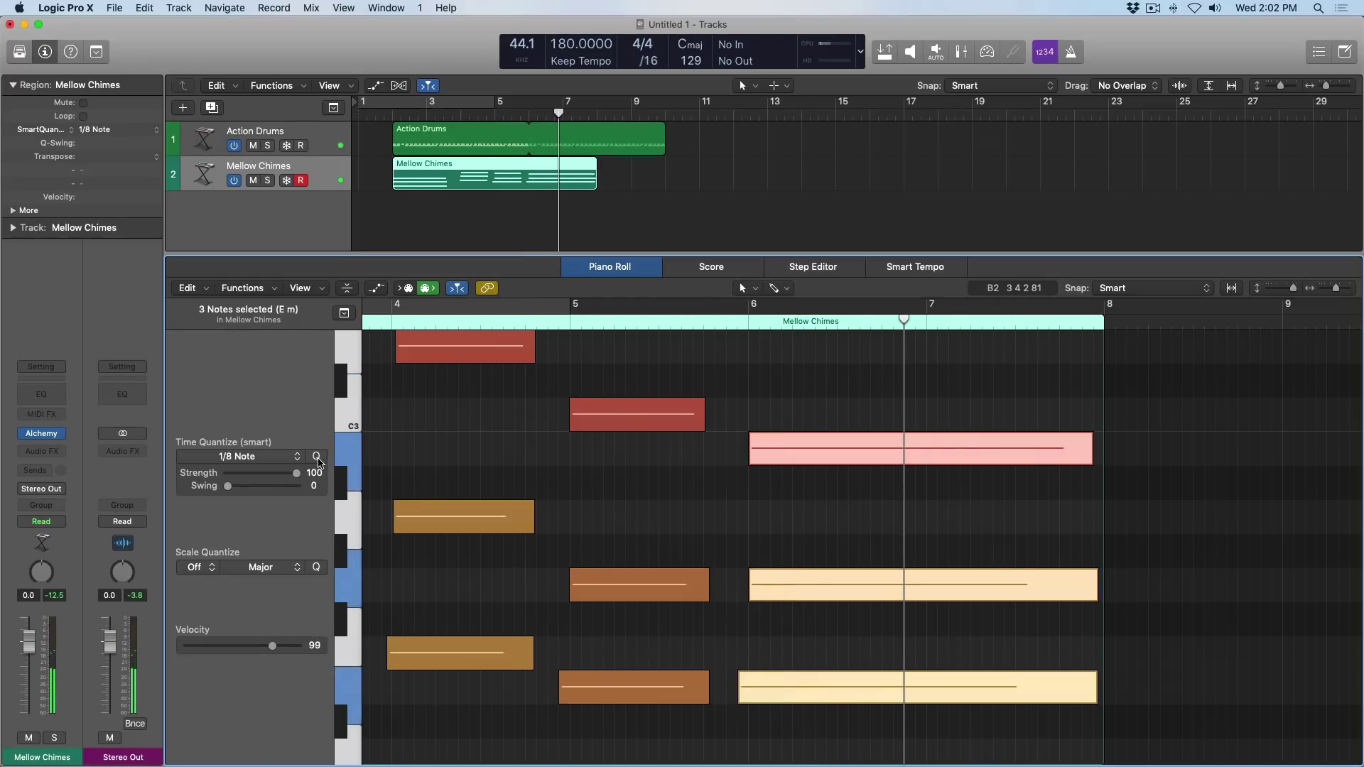